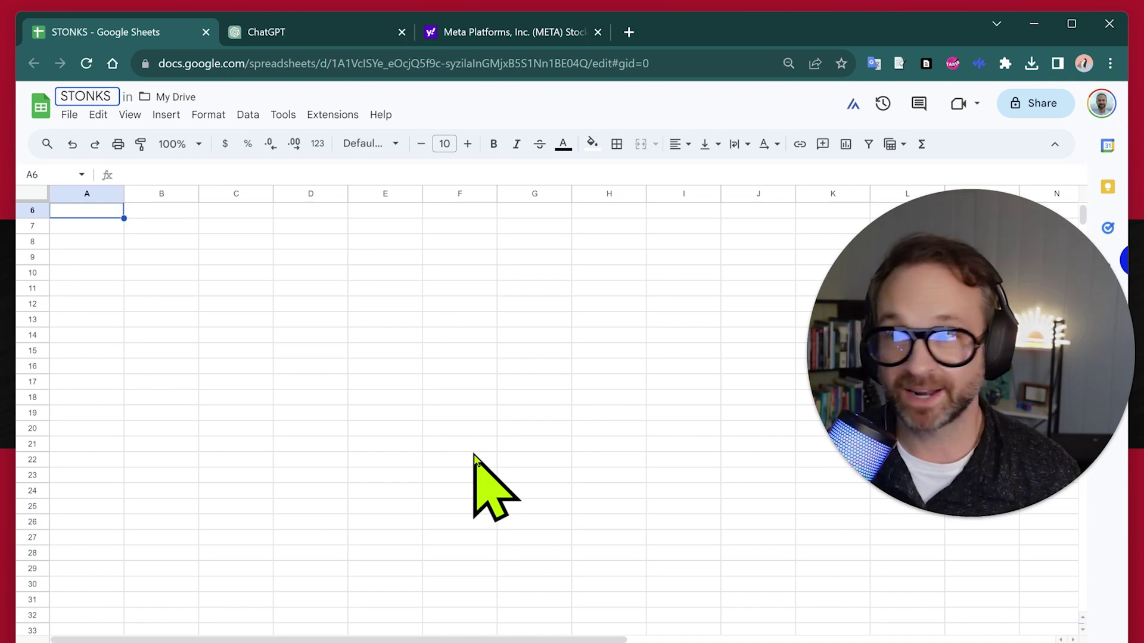
Confirm STONKS as the new spreadsheet title
key(Return)
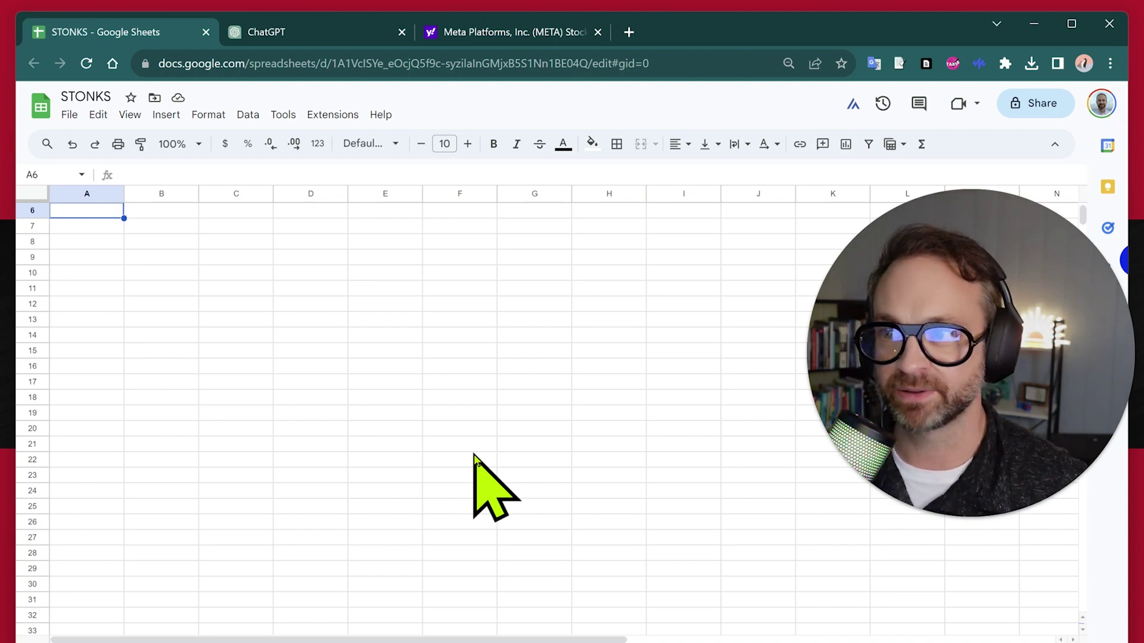
Search Yahoo Finance for 'snap' and open the Snap Inc. (SNAP) quote page
click(516, 35)
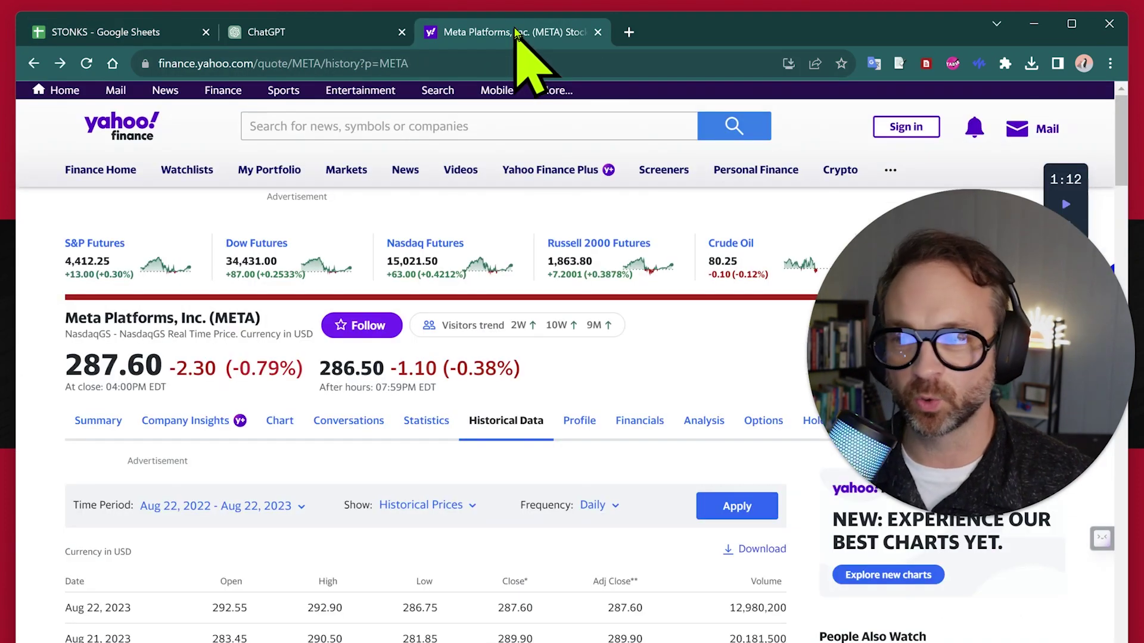
click(317, 126)
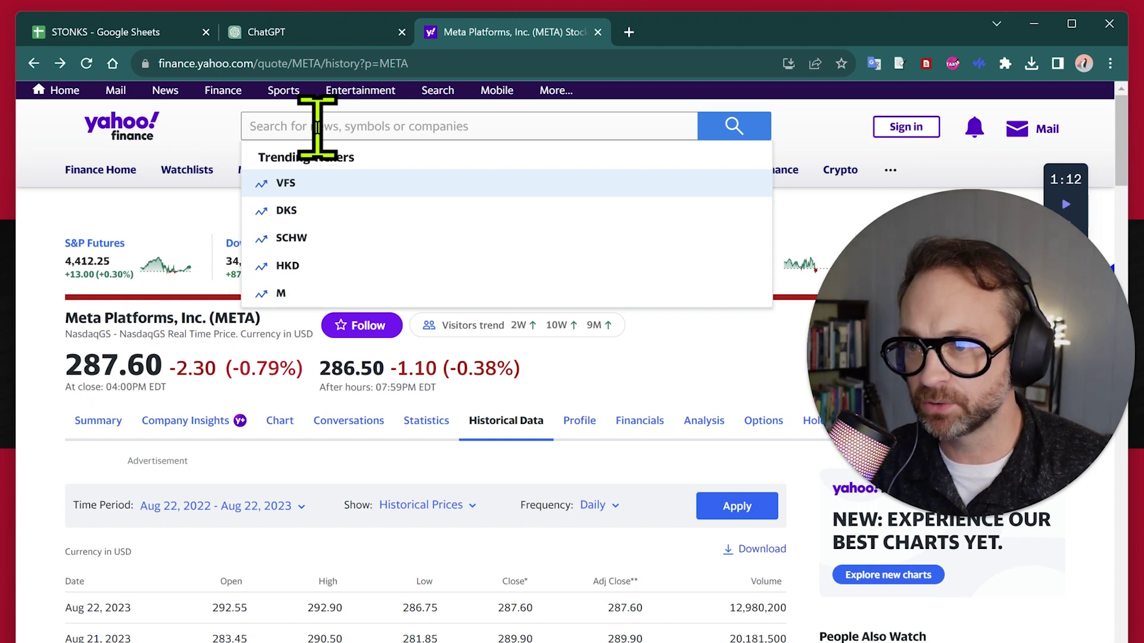
text(snap)
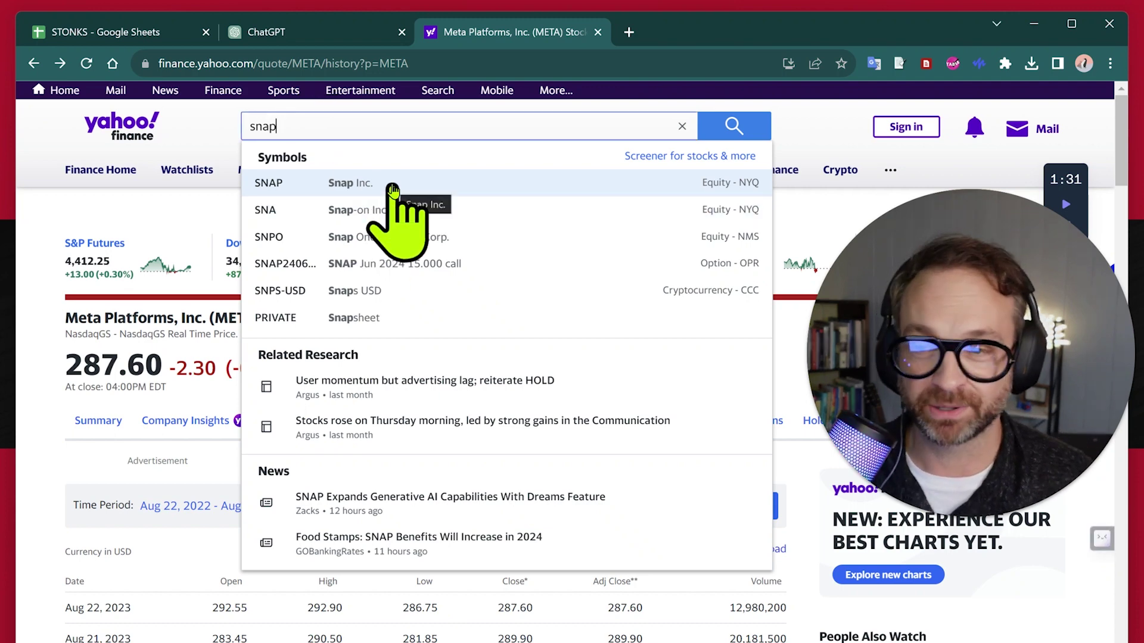
click(391, 190)
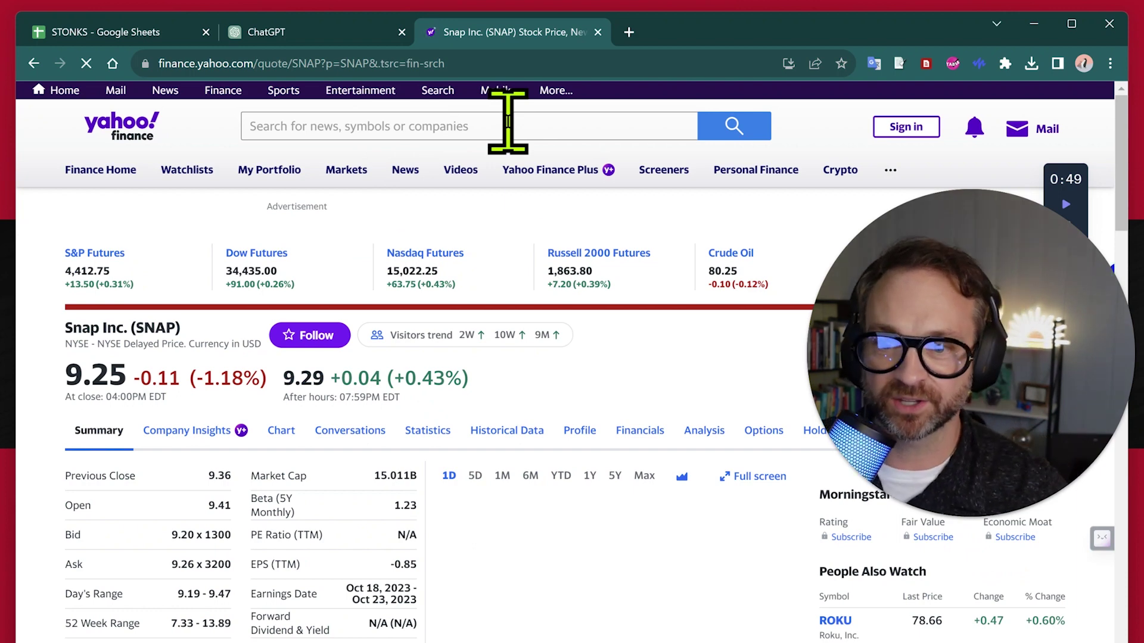
scroll(518, 178, down, 3)
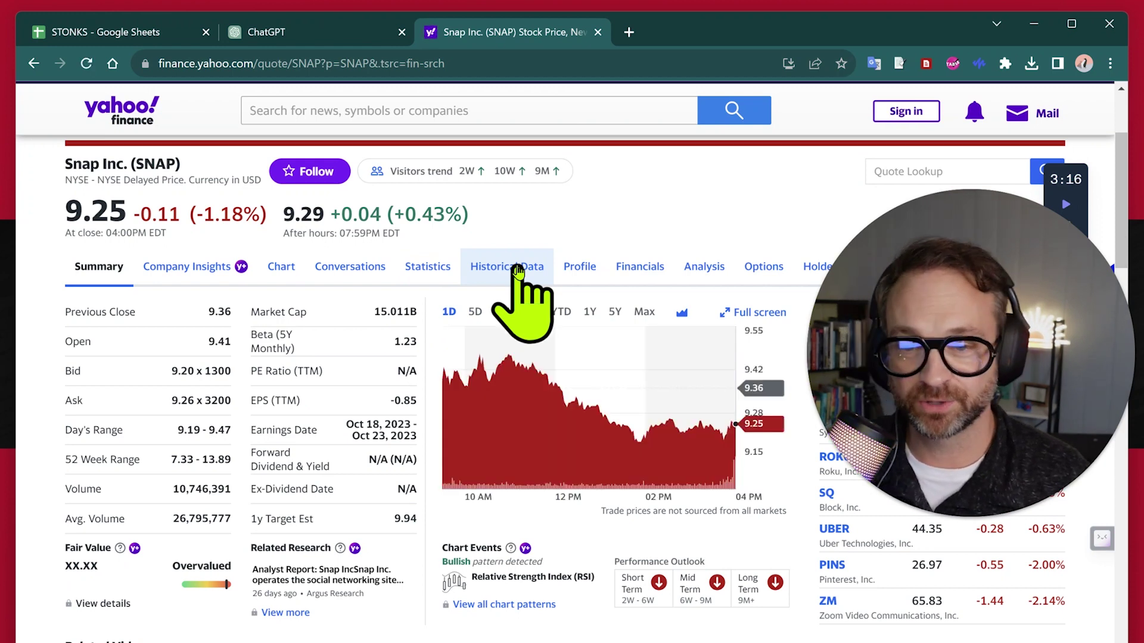
Show SNAP's historical daily prices with the time period set to Max
click(514, 267)
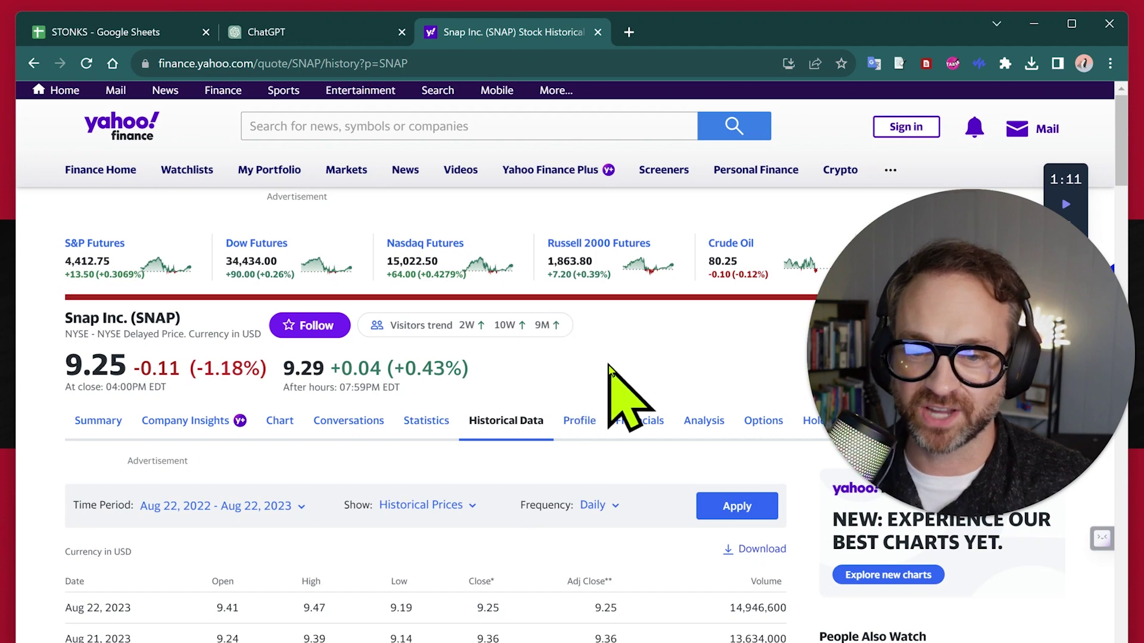
scroll(611, 346, down, 3)
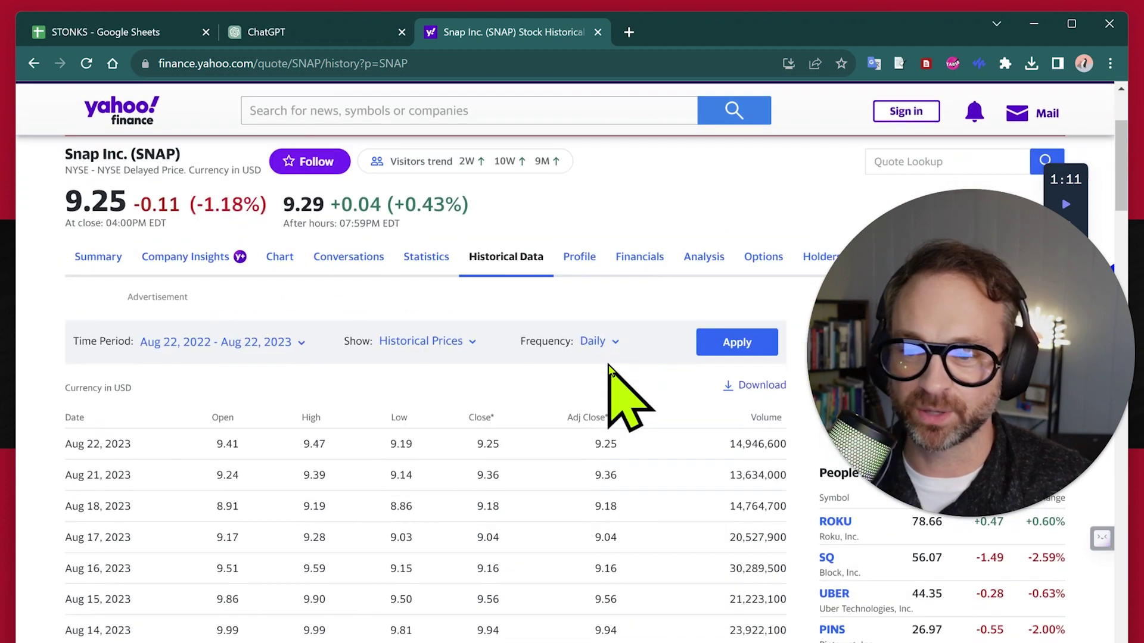
click(302, 345)
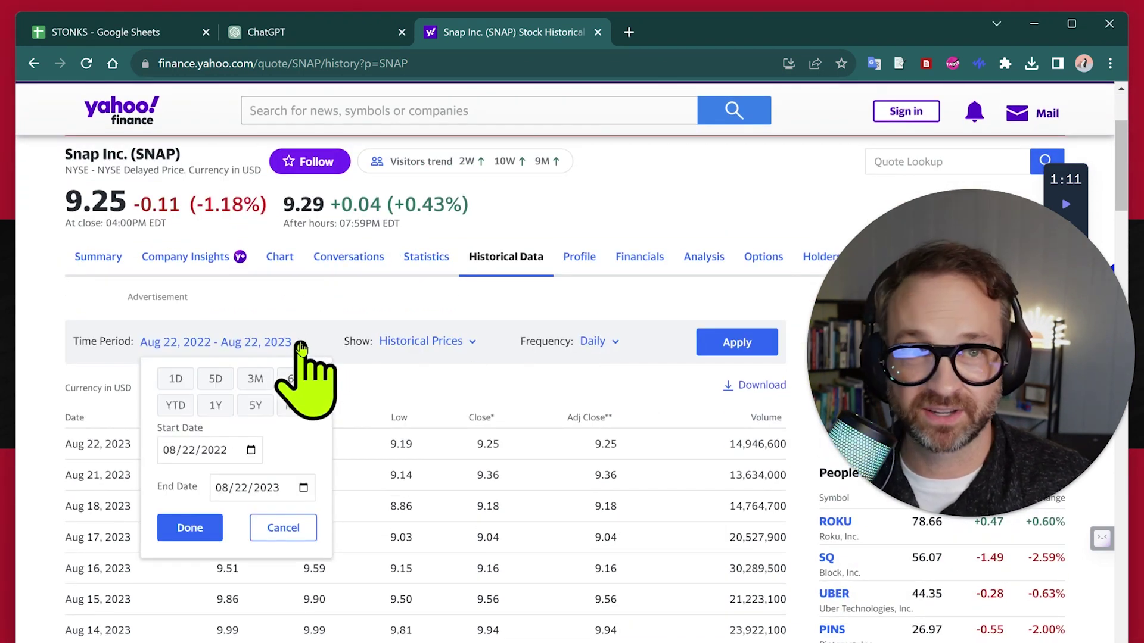
click(299, 405)
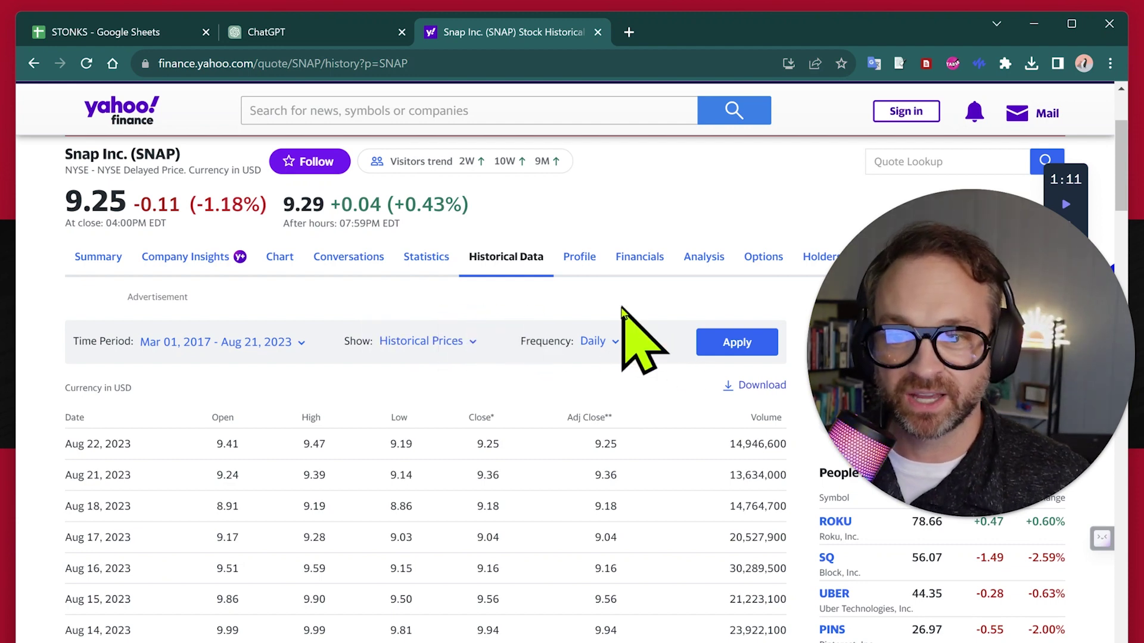
click(738, 348)
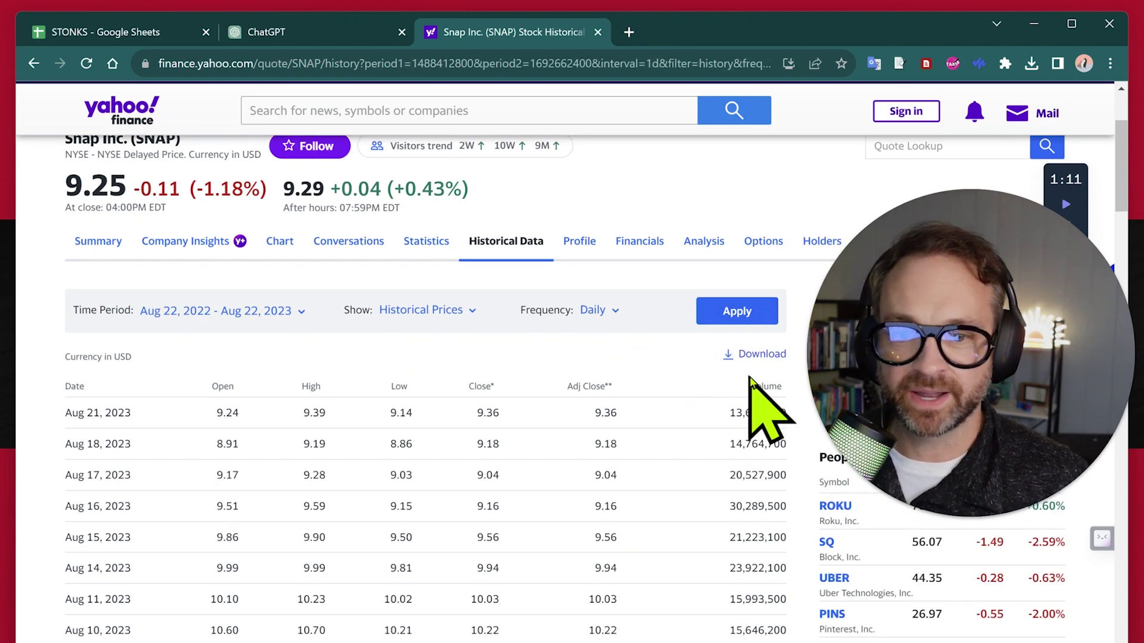
Download the SNAP historical data CSV into the Downloads\Data folder
click(760, 355)
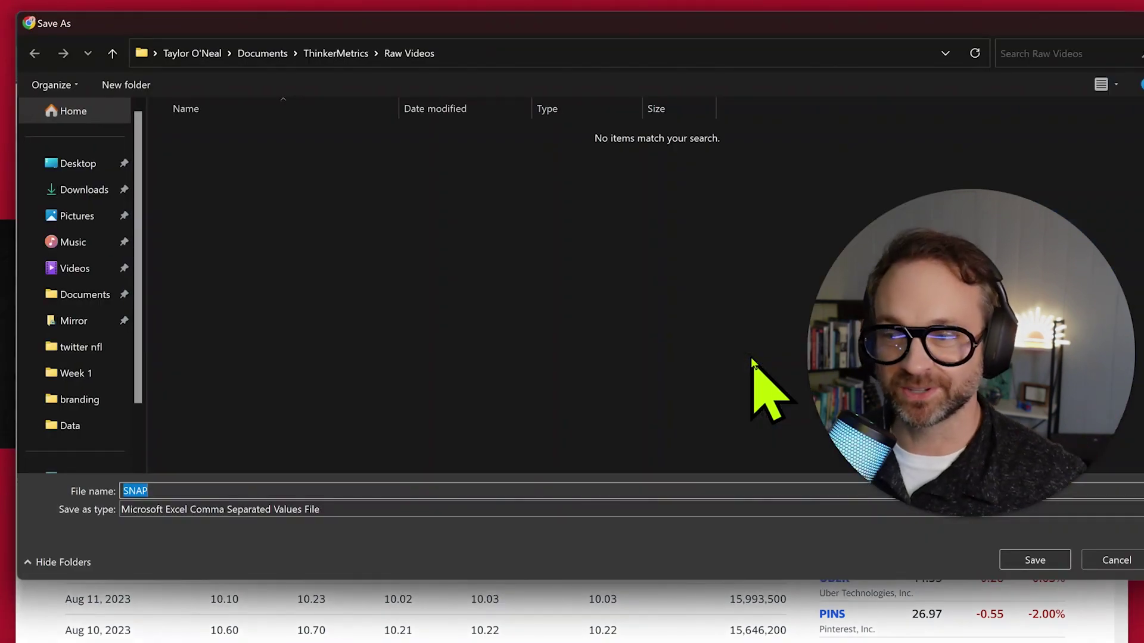
click(119, 190)
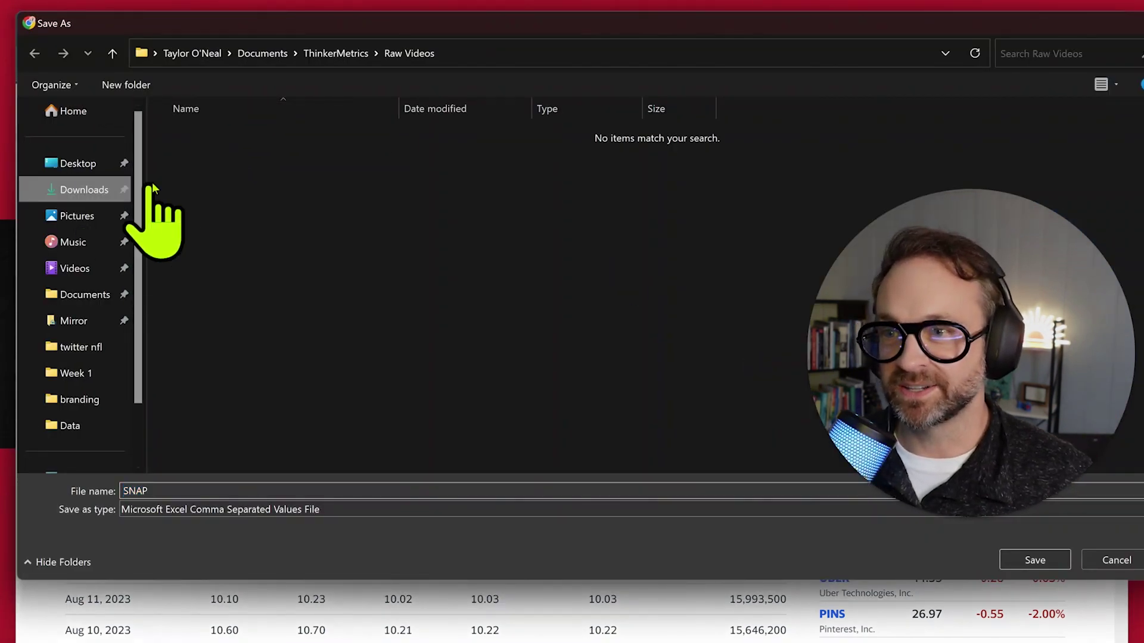
double_click(205, 152)
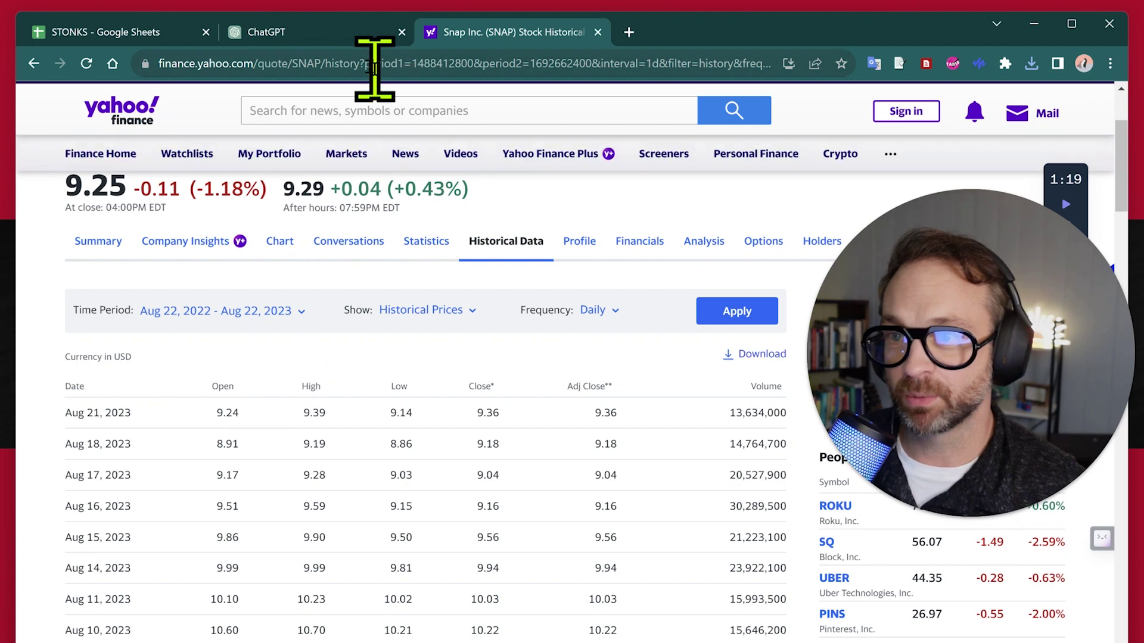
click(137, 37)
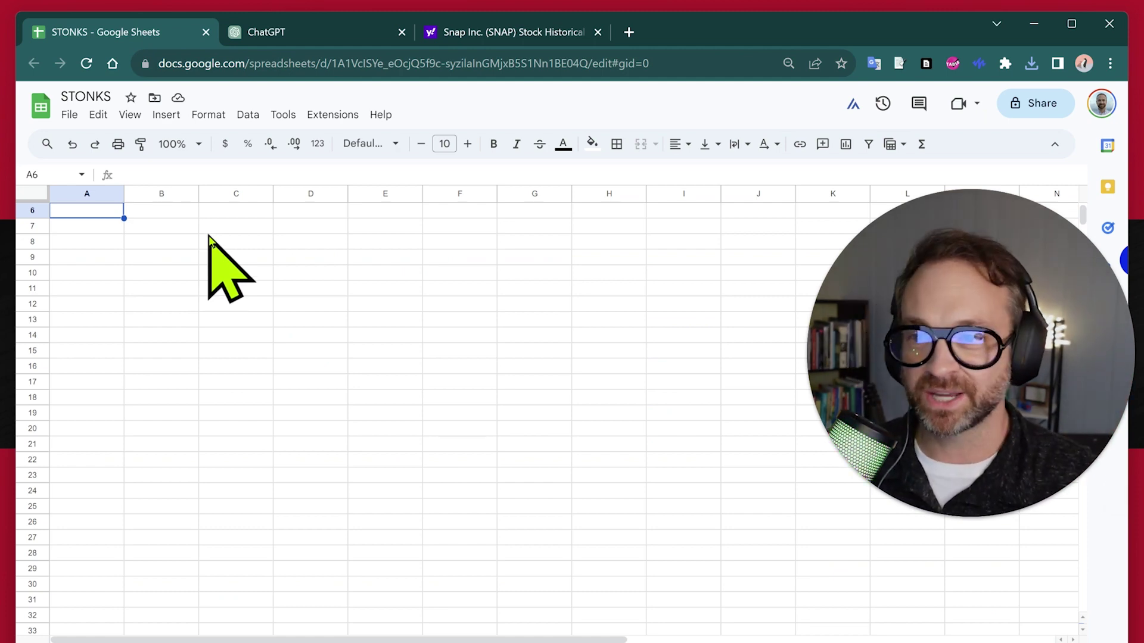
Send ChatGPT the pasted prompt requesting a Google Sheets stock-price formula
click(338, 36)
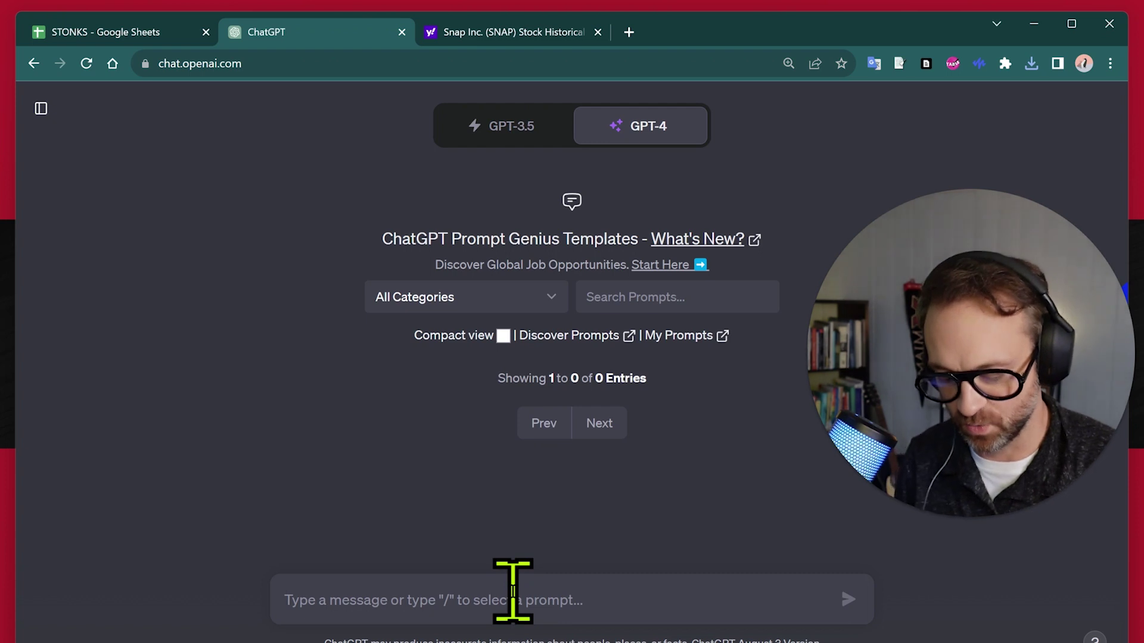
click(513, 591)
text(write me a google sheets formula to pull the past 3 years of stock data for Tesla, Rivian and Ford)
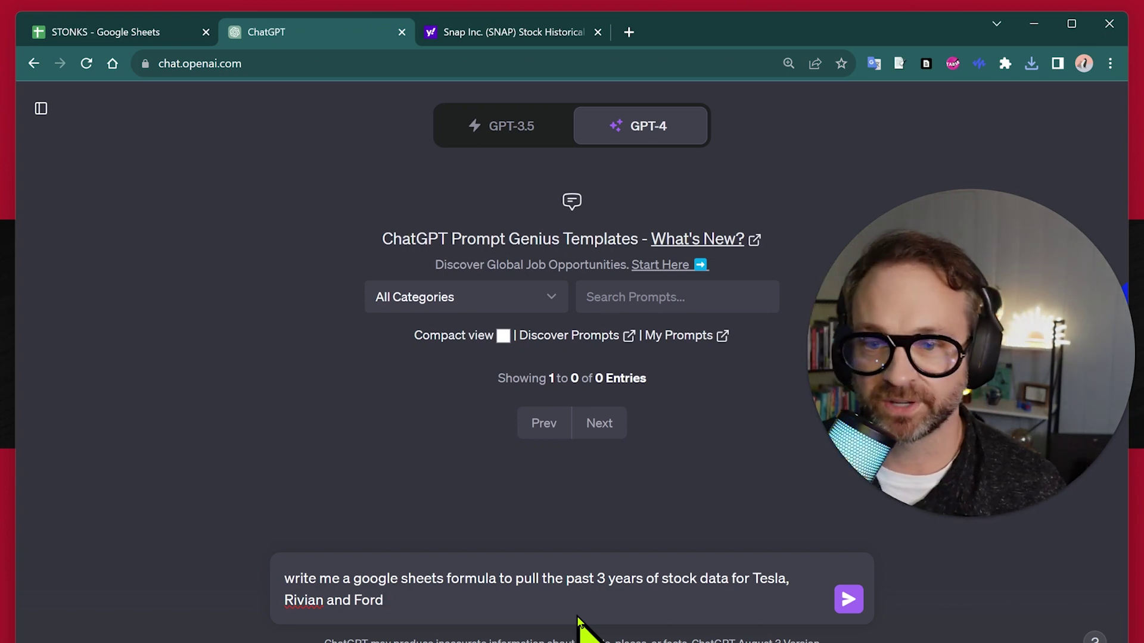
key(Return)
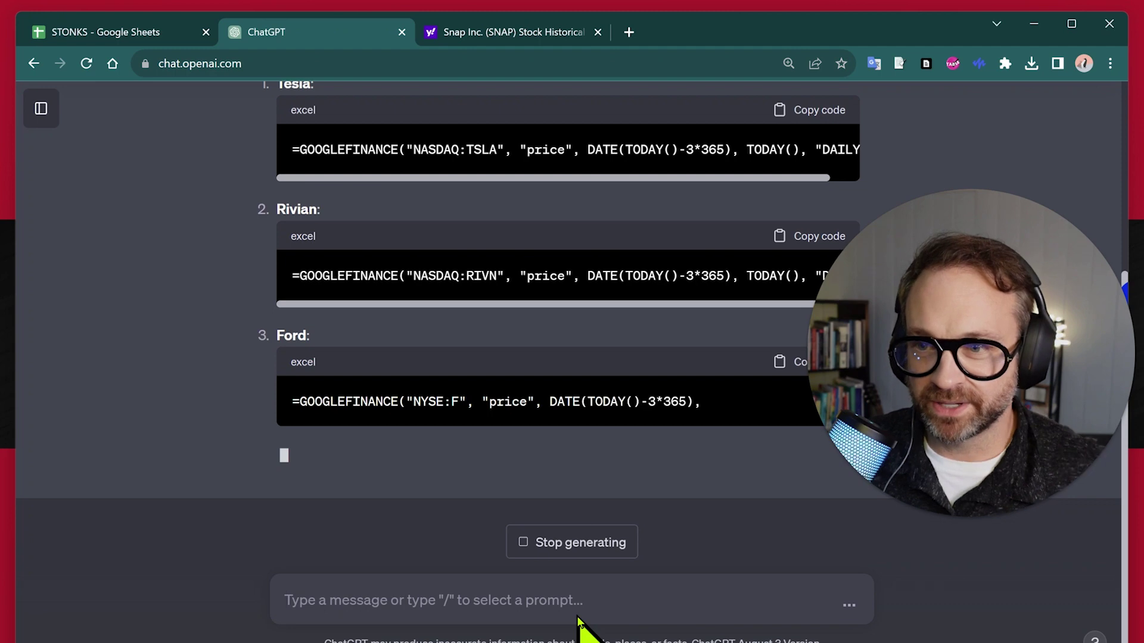
scroll(483, 242, up, 1)
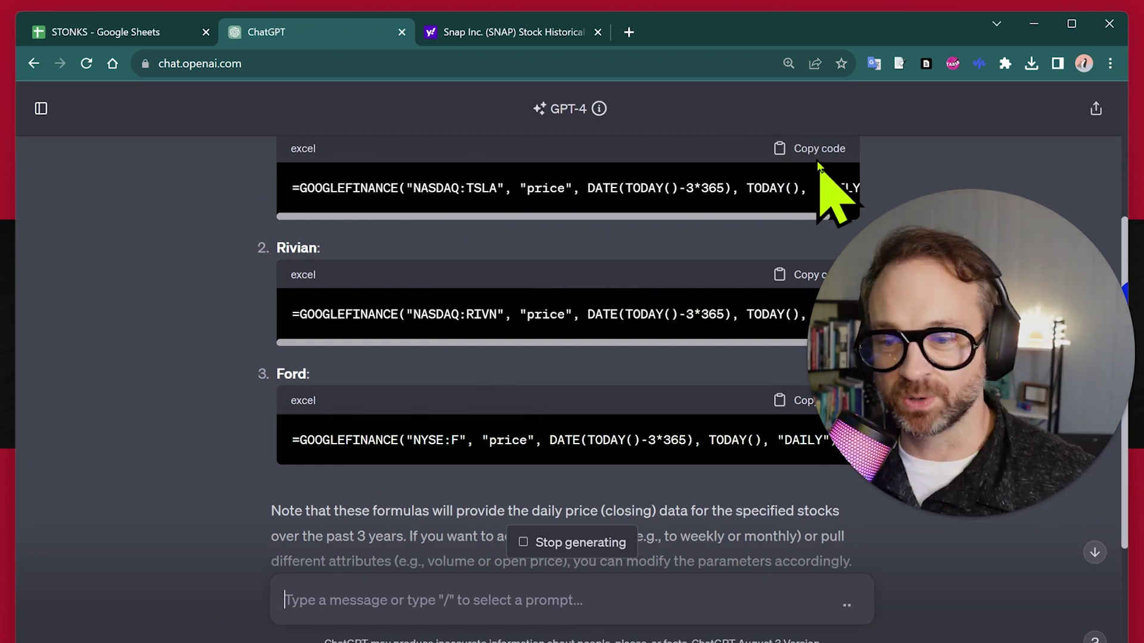
scroll(773, 230, up, 3)
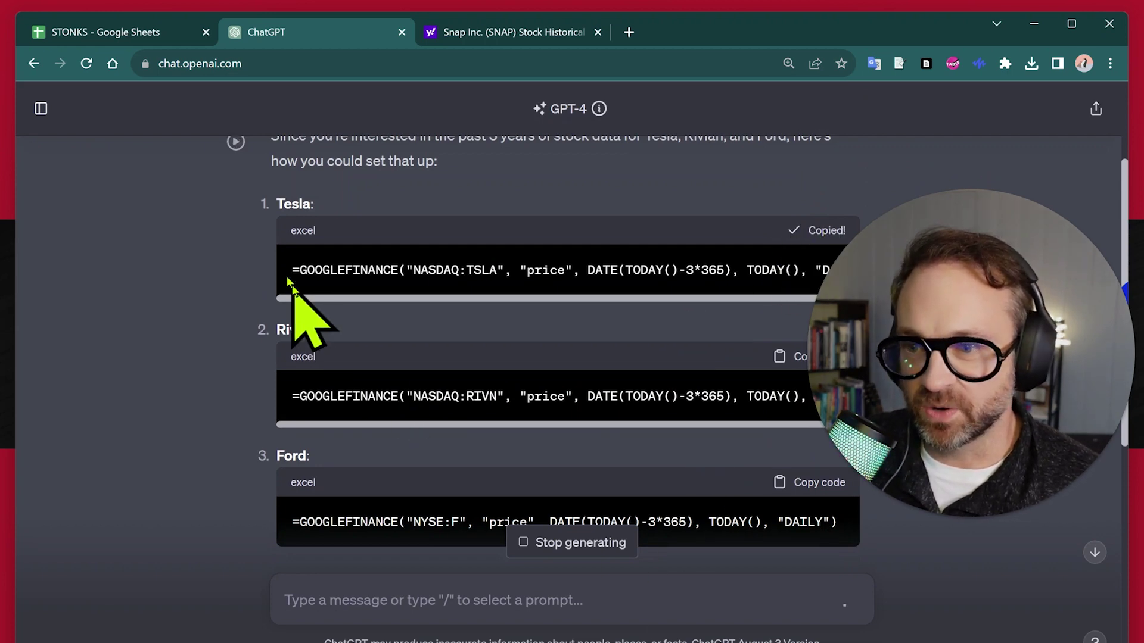
click(118, 26)
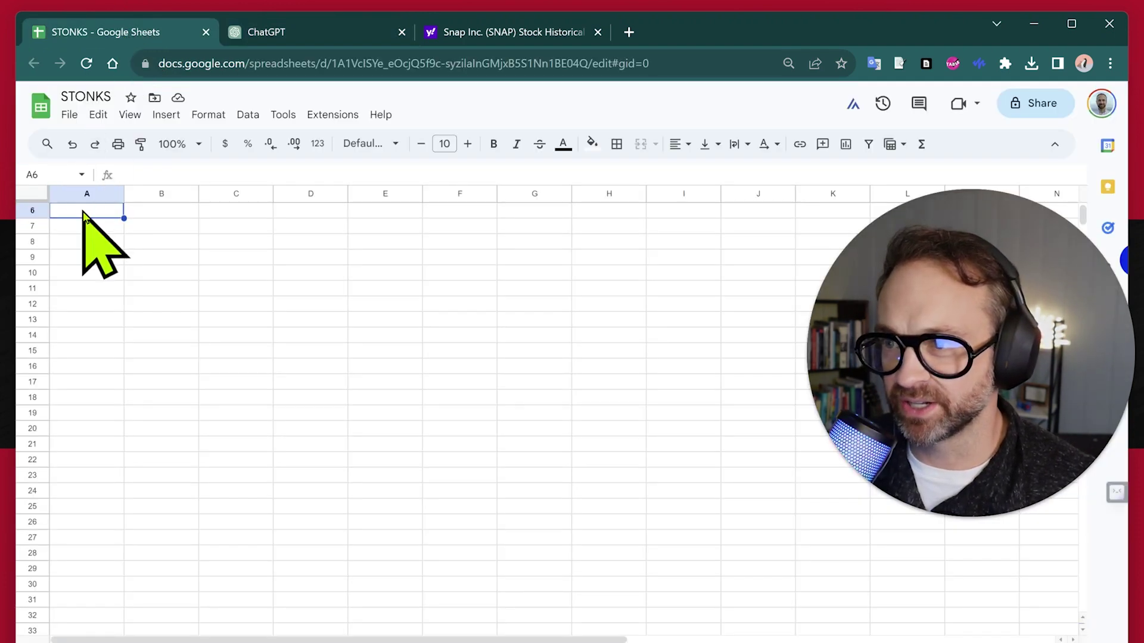
Paste the Tesla GOOGLEFINANCE formula into A6 and inspect its #N/A error
click(138, 172)
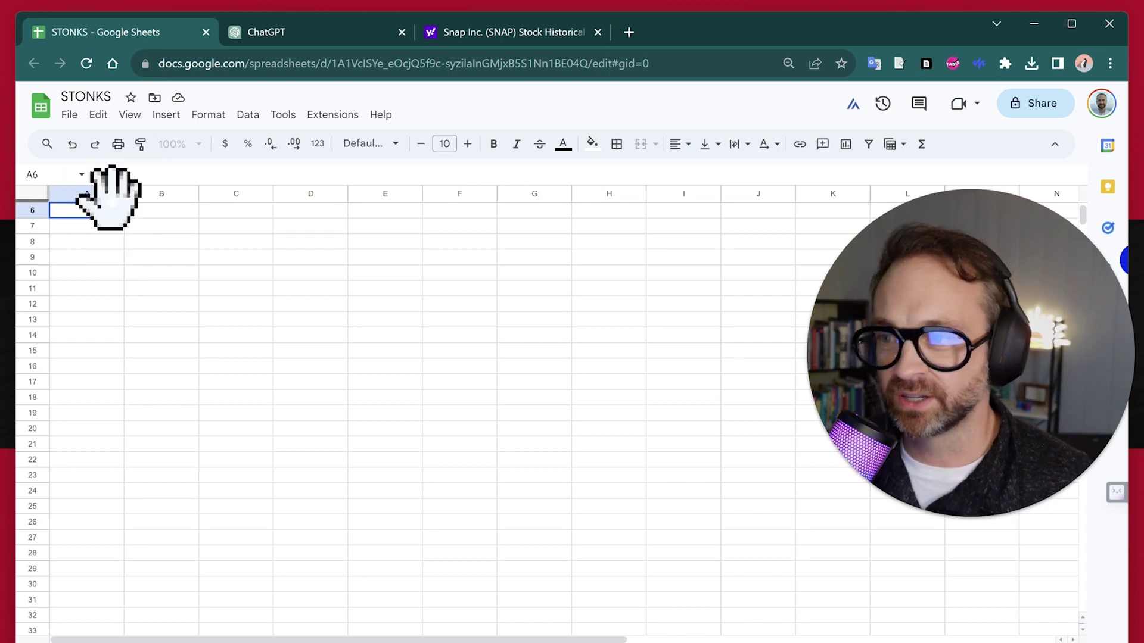
text(=GOOGLEFINANCE("NASDAQ:TSLA", "price", DATE(TODAY()-3*365), TODAY(), "DAILY"))
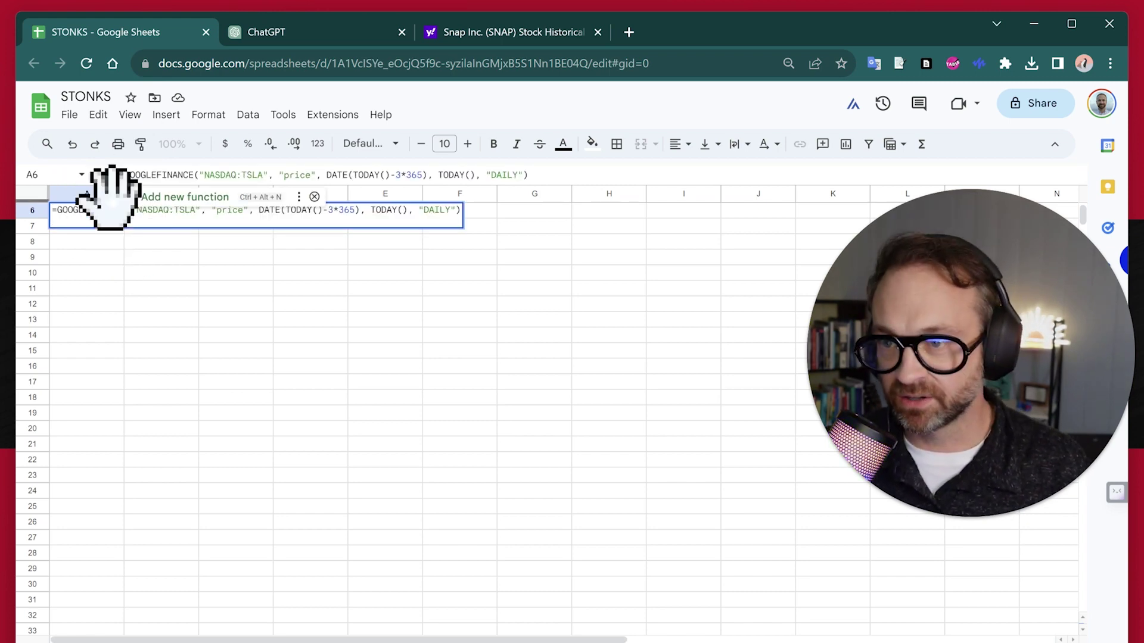
key(Return)
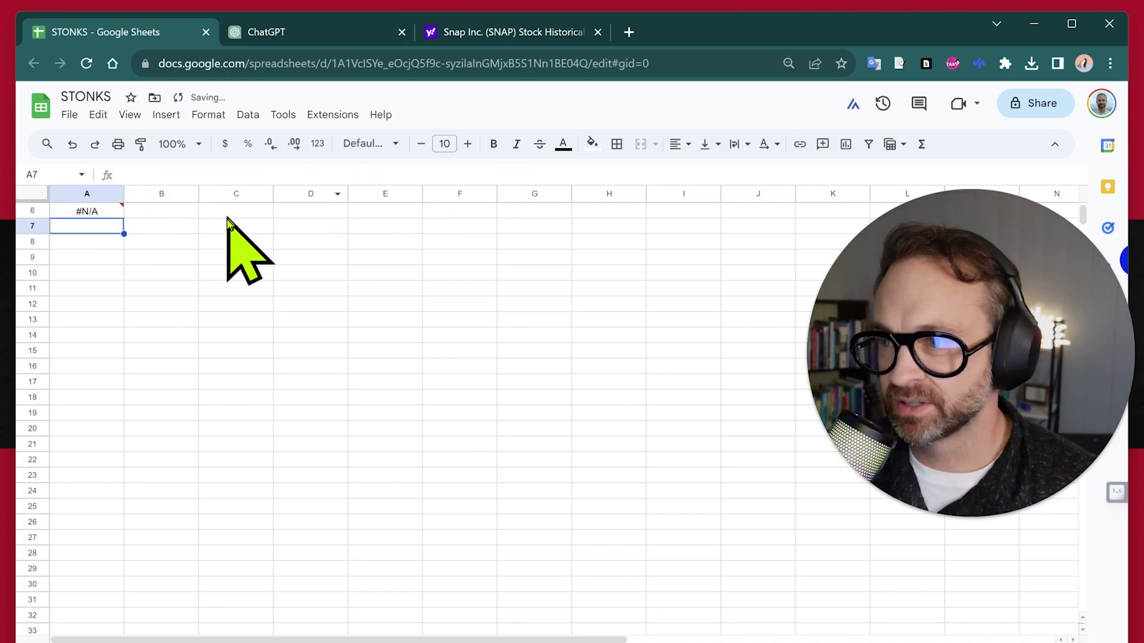
click(106, 212)
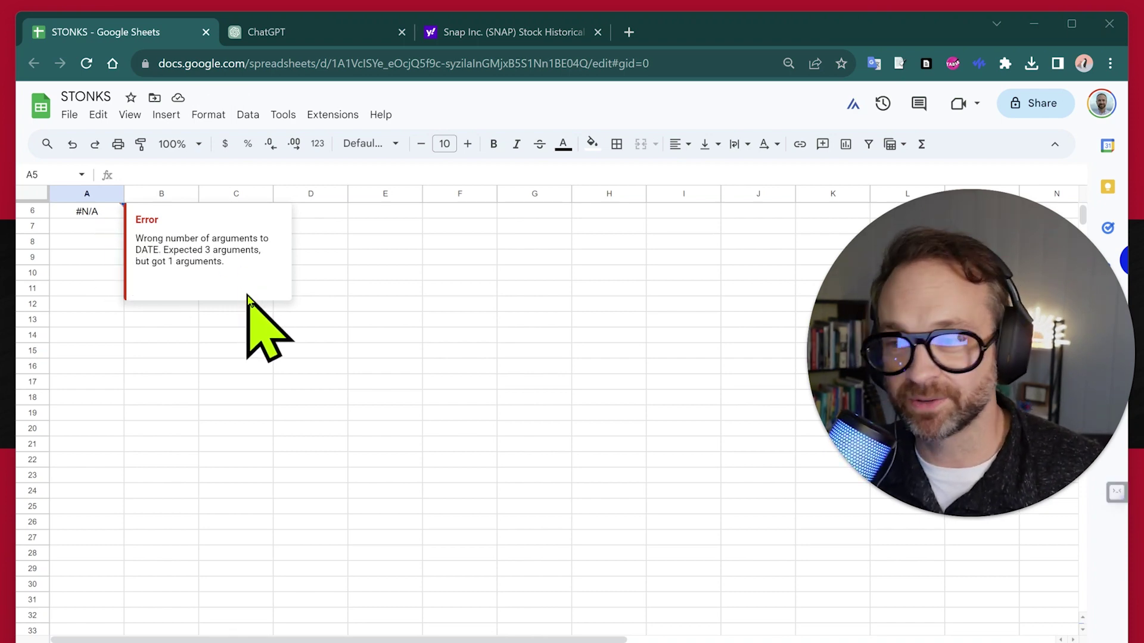
click(266, 383)
Clear the failed formula from A6 and return to ChatGPT
scroll(130, 244, up, 2)
click(118, 290)
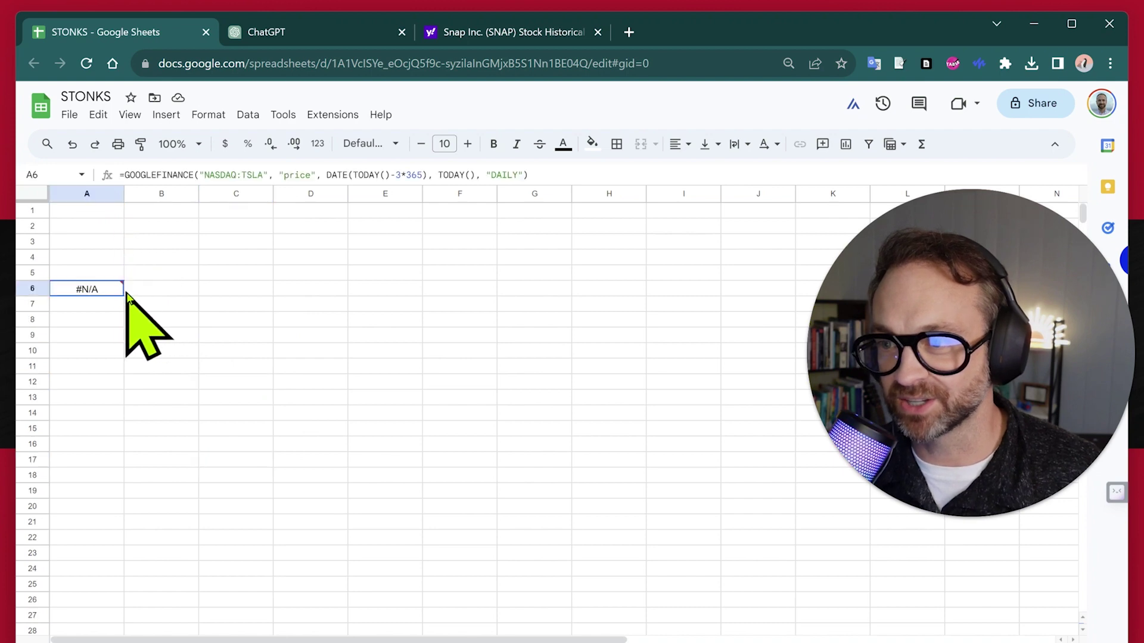
key(Delete)
key(Up)
key(Up)
key(Up)
key(Up)
key(Up)
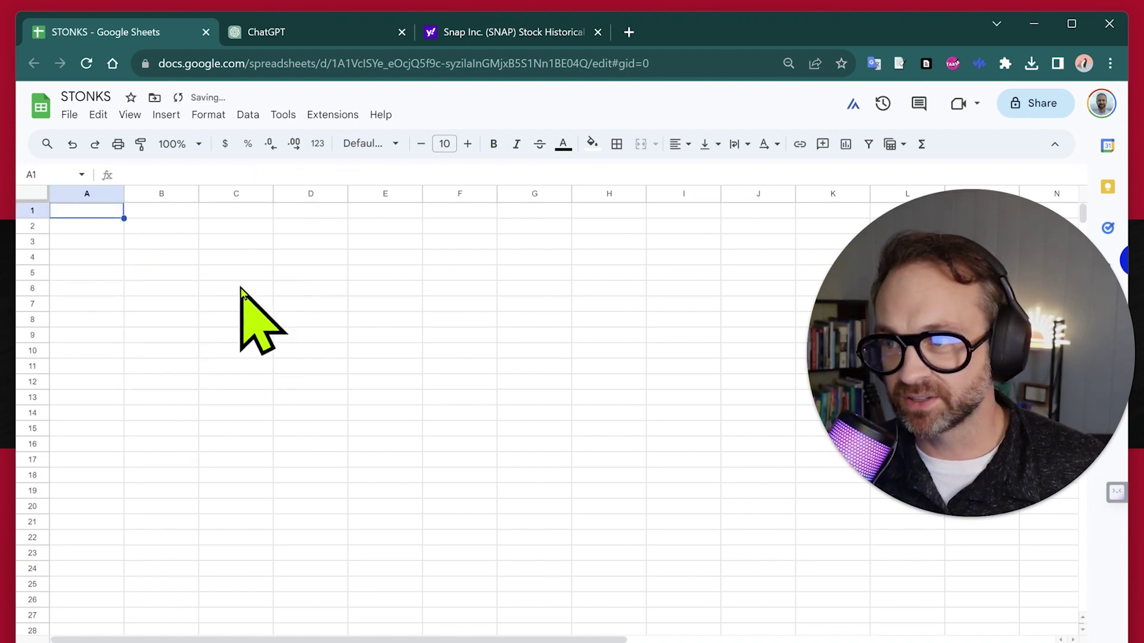
click(338, 32)
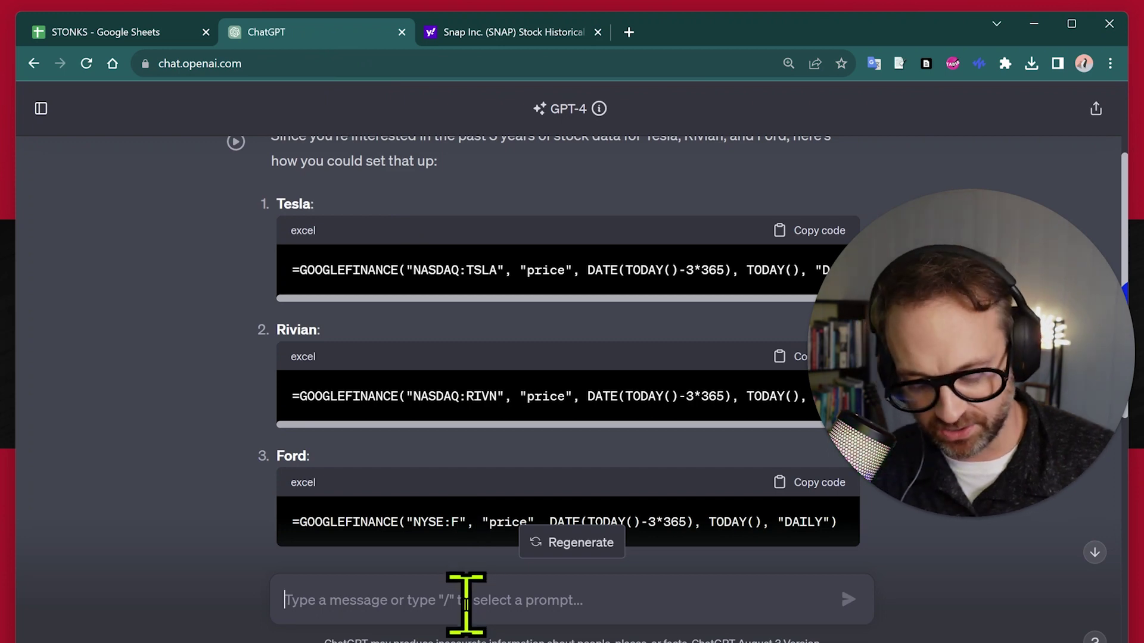
Report that DATE got only 1 argument, and copy the corrected Tesla formula
text(it)
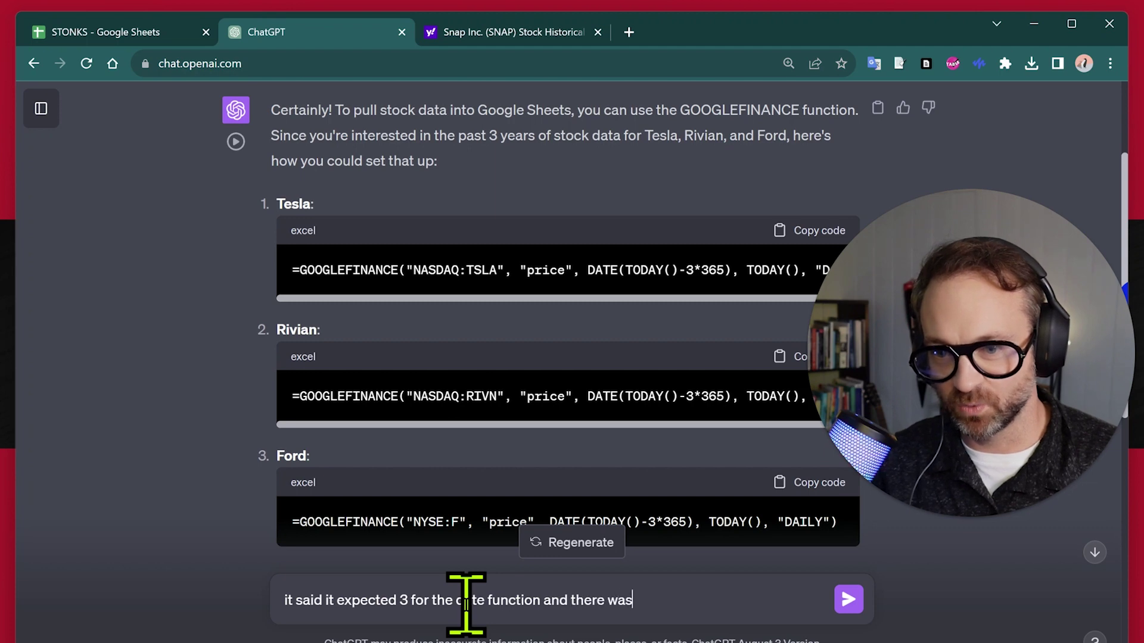
text(only 1, ple)
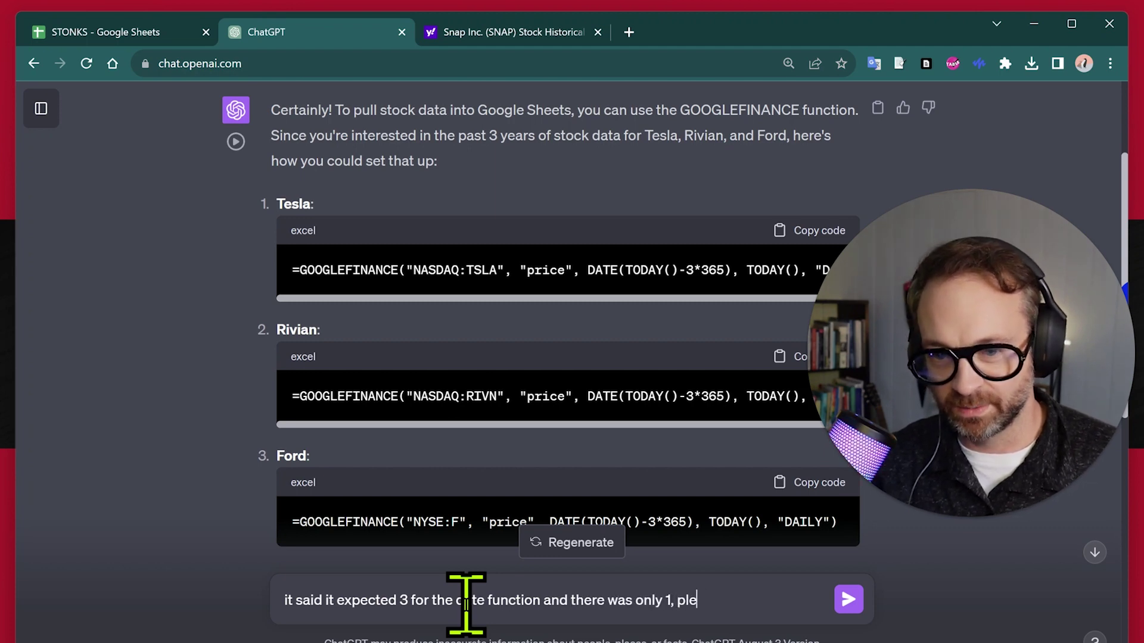
text(ase fix for me)
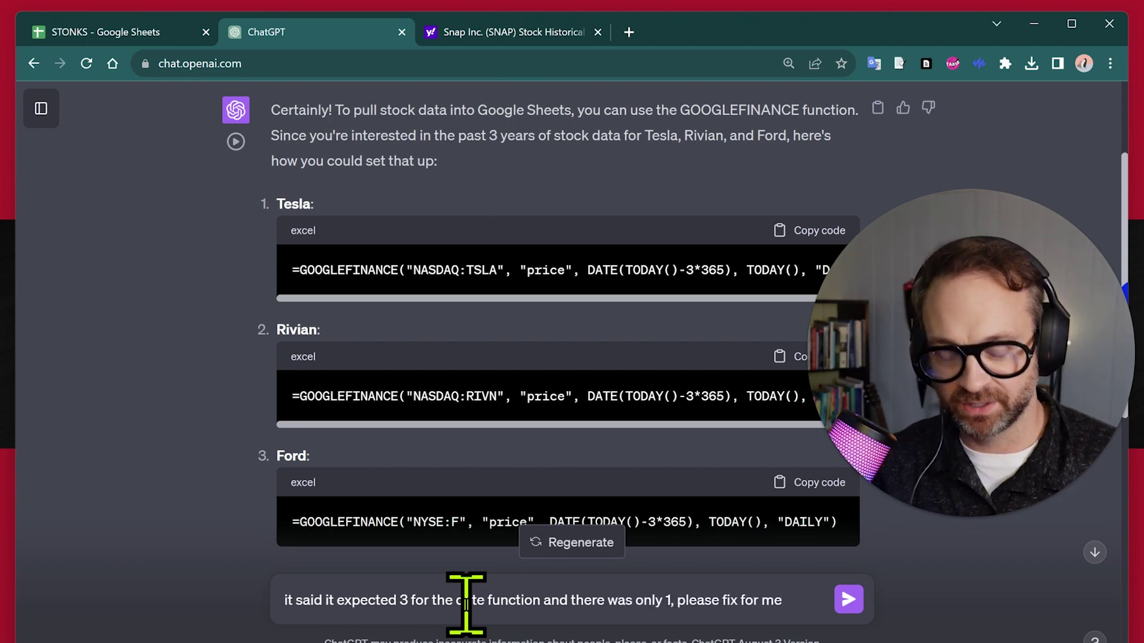
text( chatgpt)
key(Return)
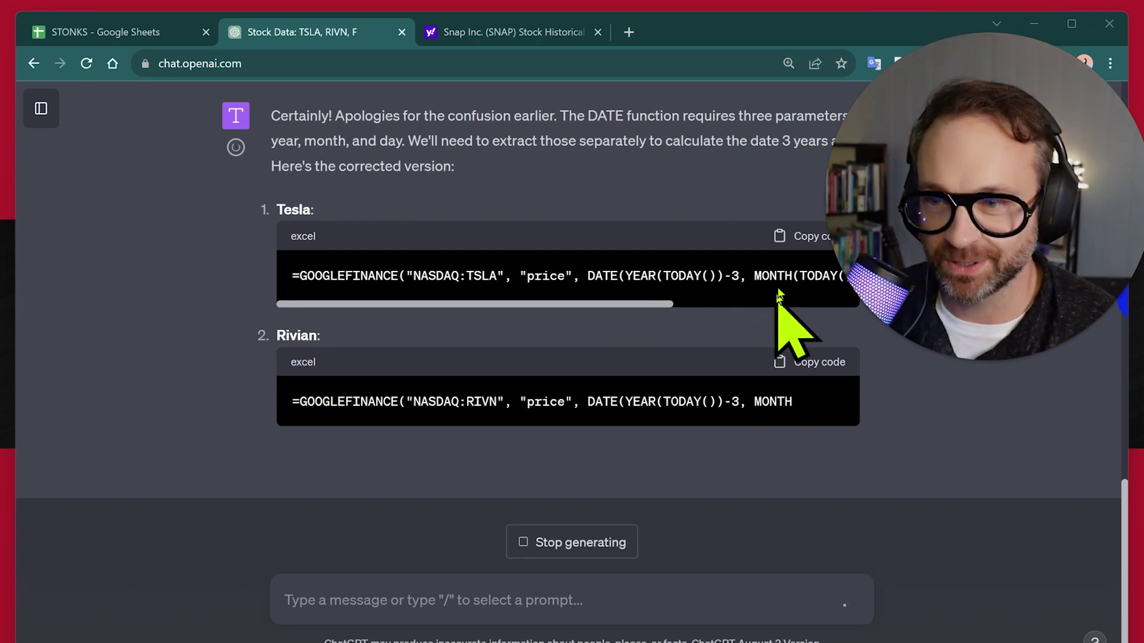
click(800, 232)
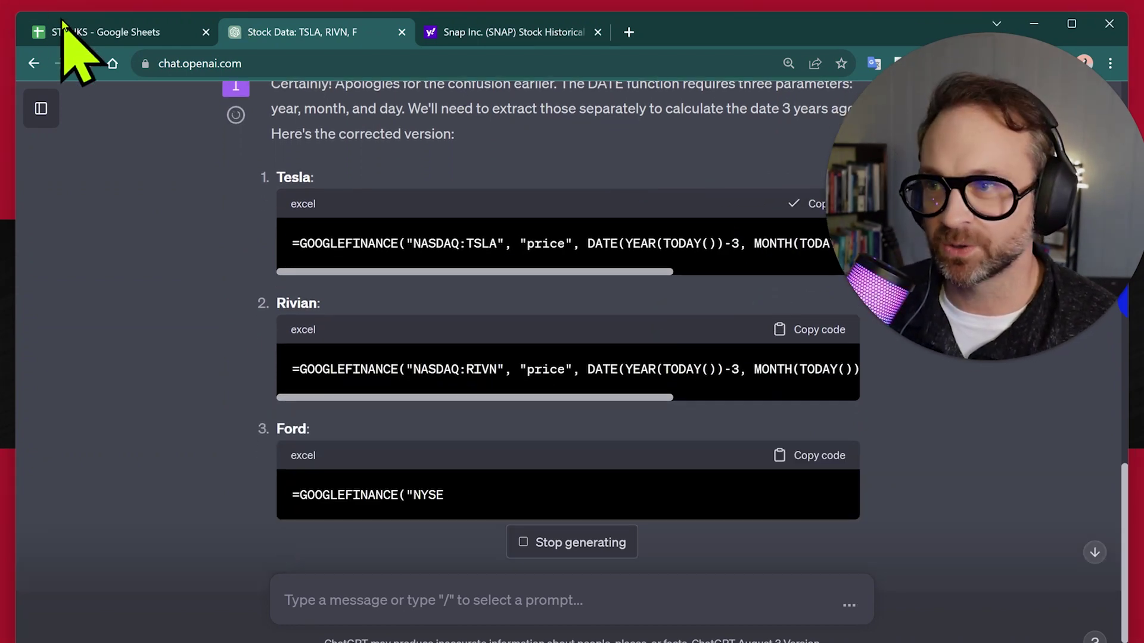
Paste the Tesla formula into A1, loading daily Date and Close from 8/24/2020
click(77, 34)
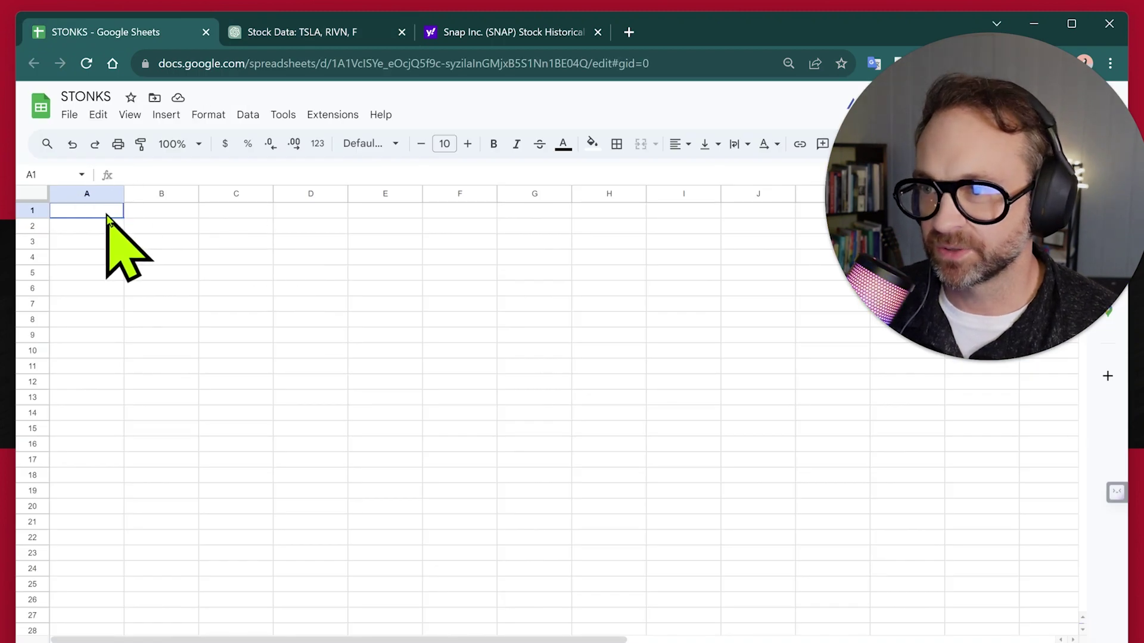
click(145, 174)
right_click(145, 174)
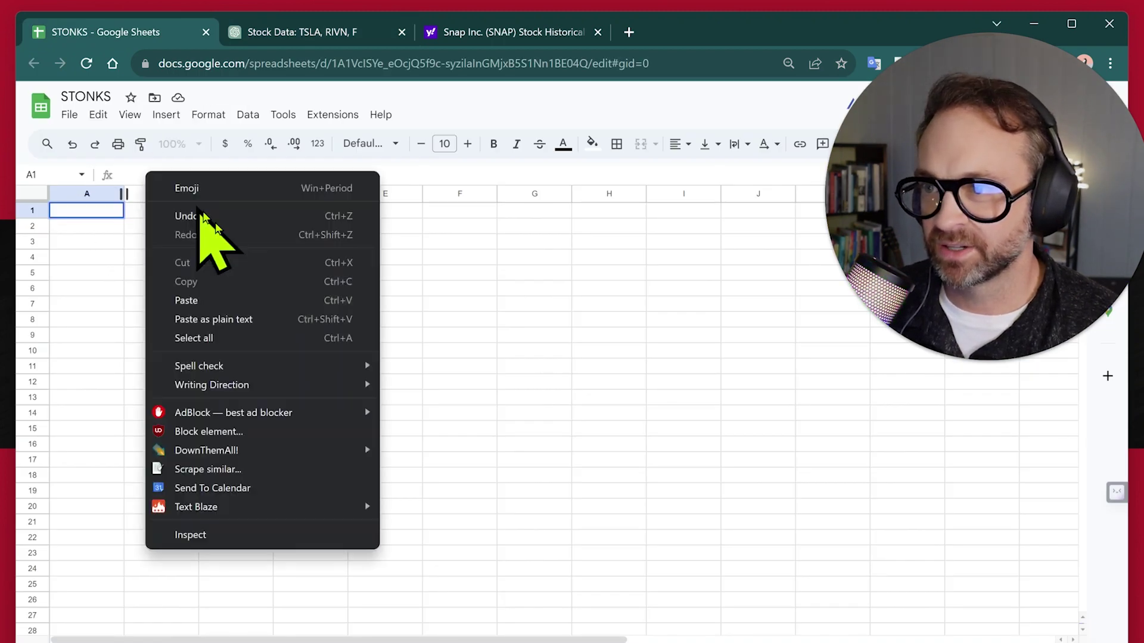
click(258, 299)
key(Return)
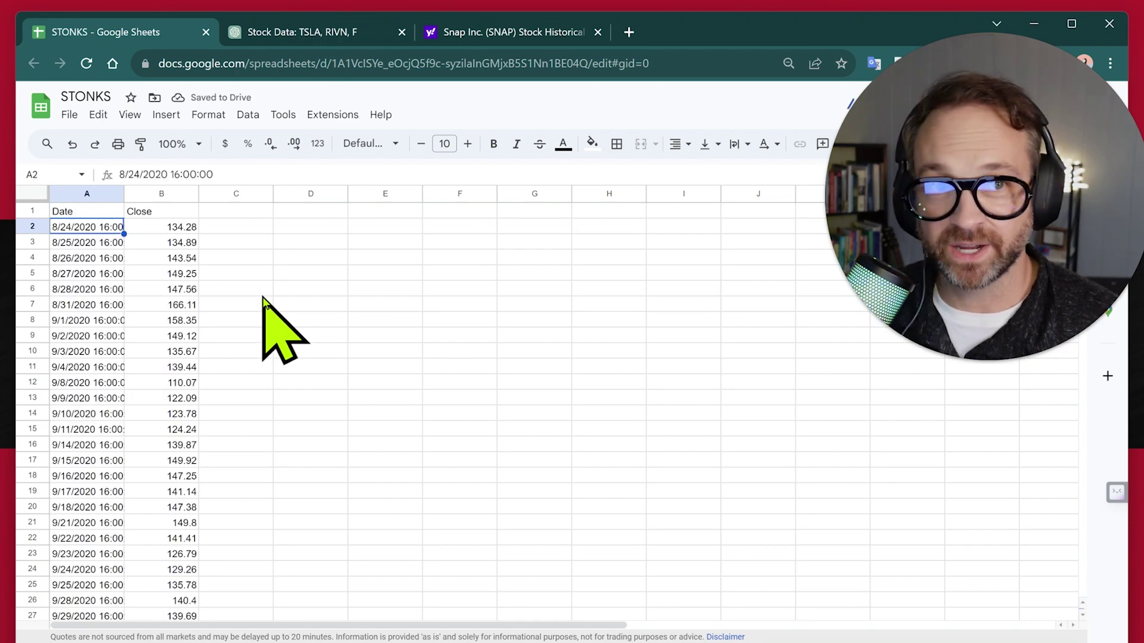
scroll(226, 295, down, 15)
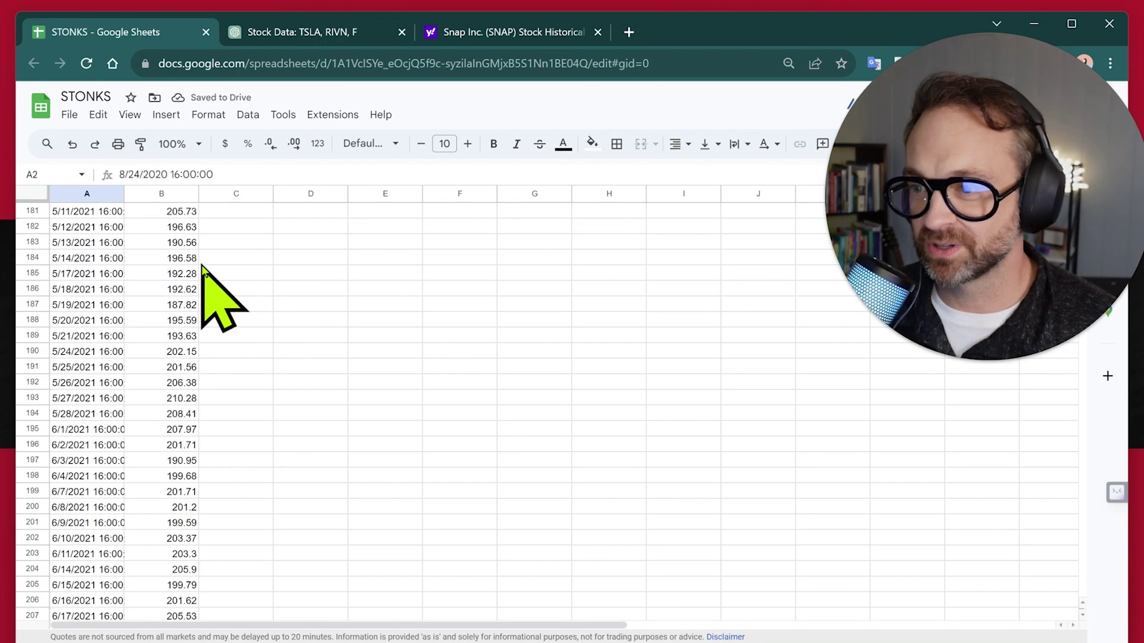
scroll(218, 295, up, 15)
Rename the B1 header to 'Tesla Closing Price', then undo it
click(157, 212)
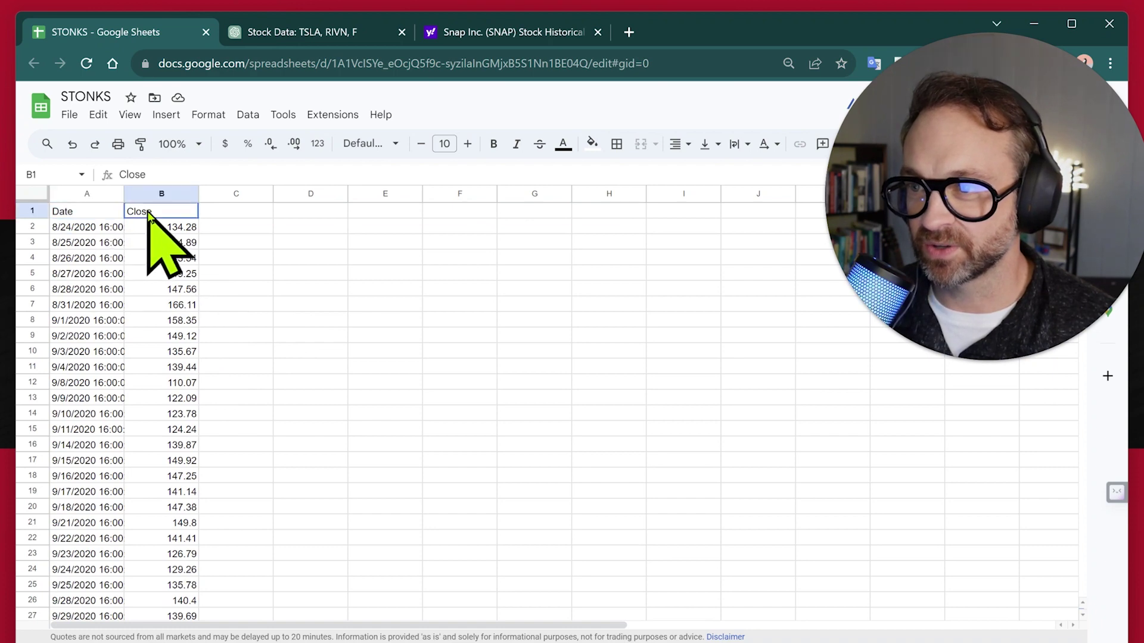
click(357, 33)
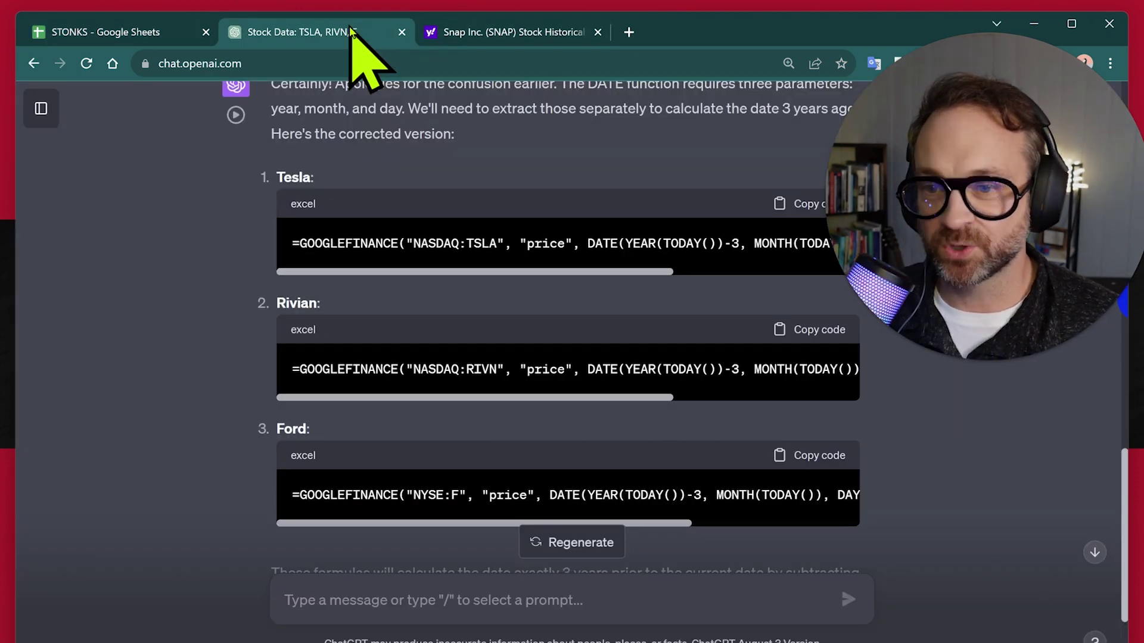
click(119, 36)
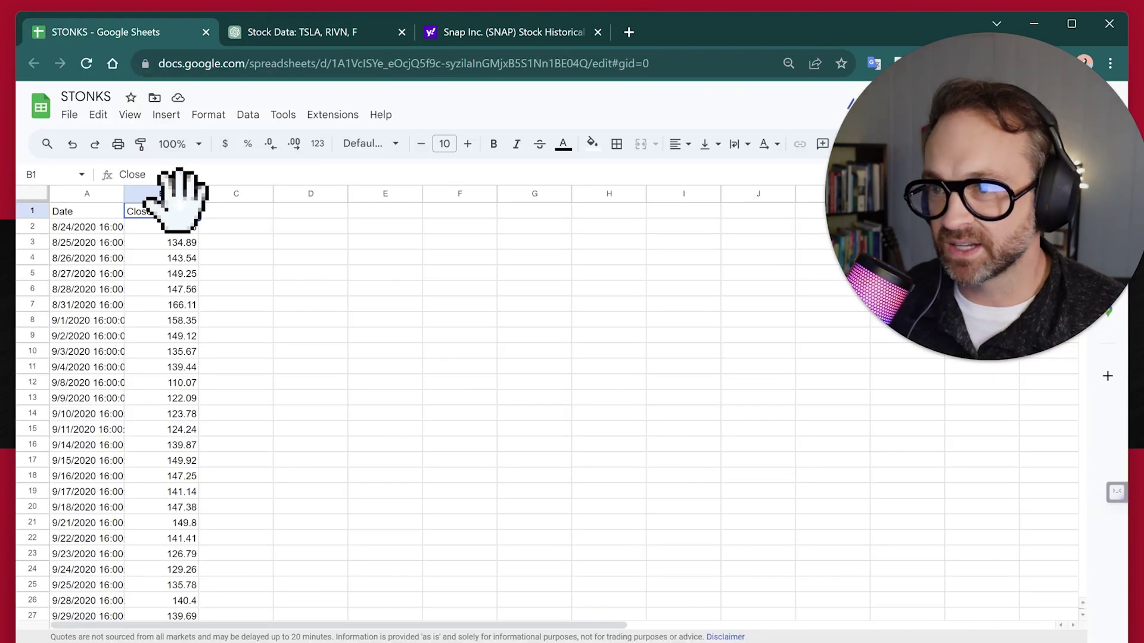
text(Tesla)
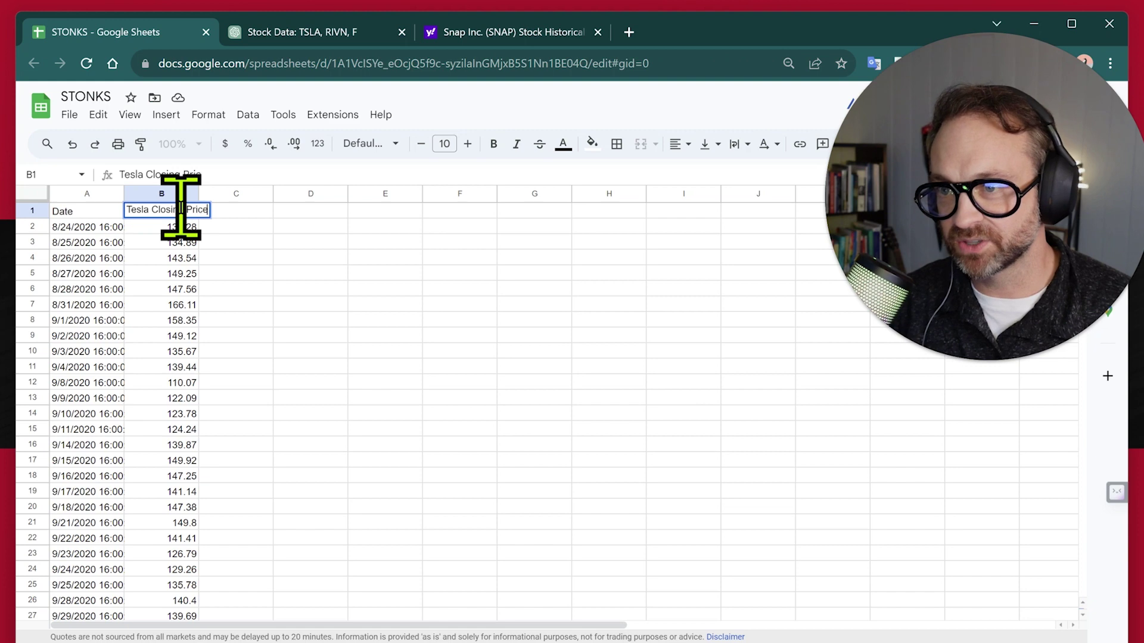
text( Closing Price)
key(Tab)
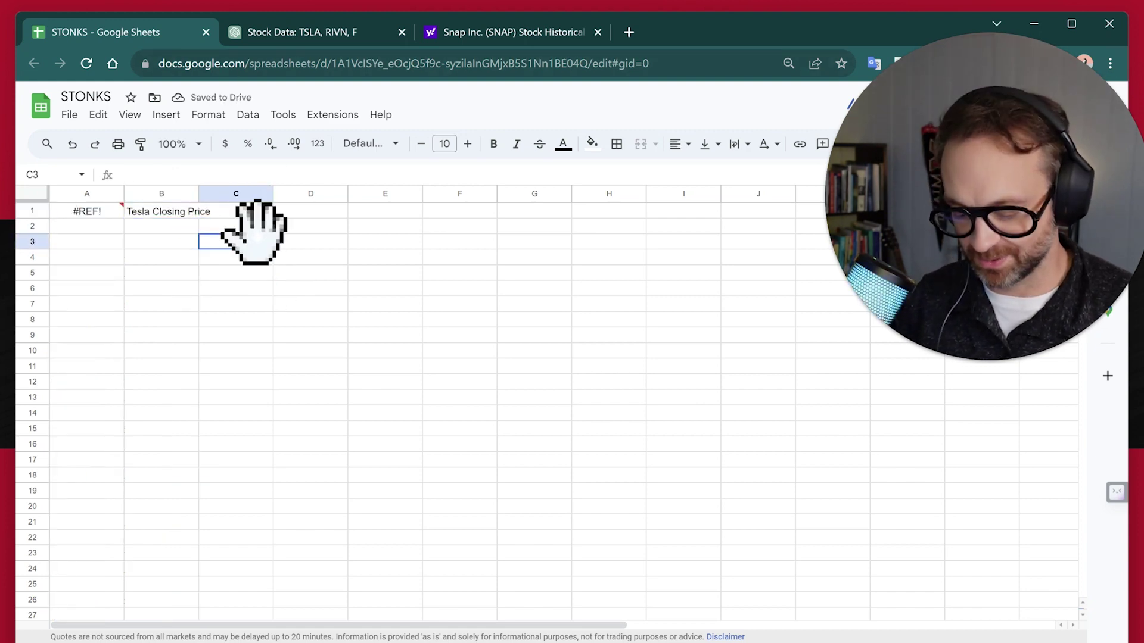
key(ctrl+z)
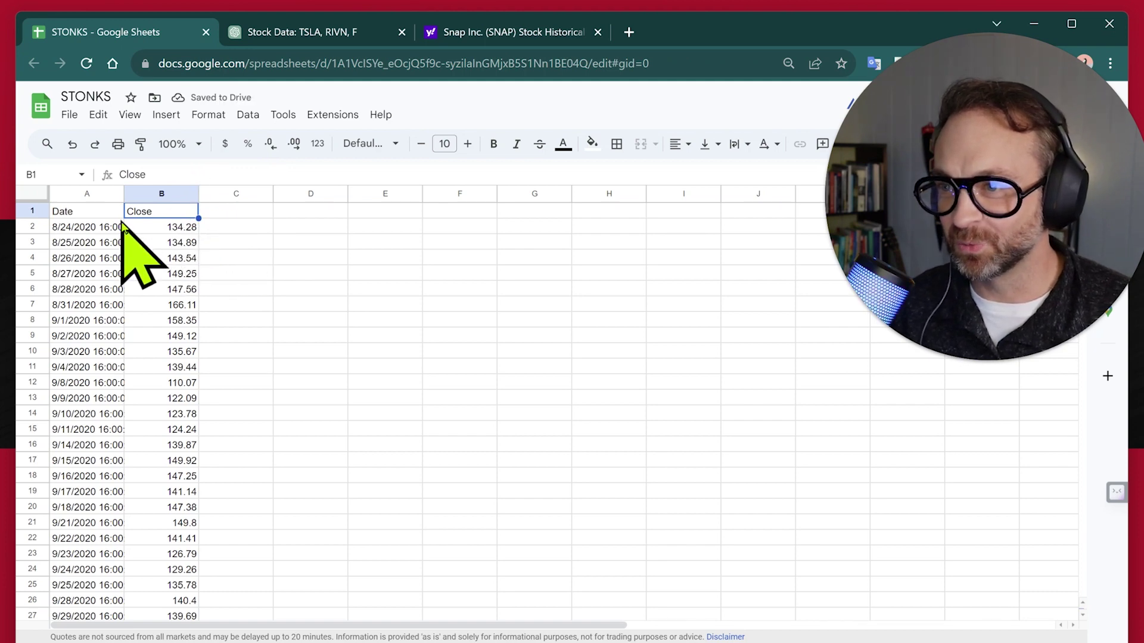
Paste the Rivian formula into C1, then delete it again
click(100, 216)
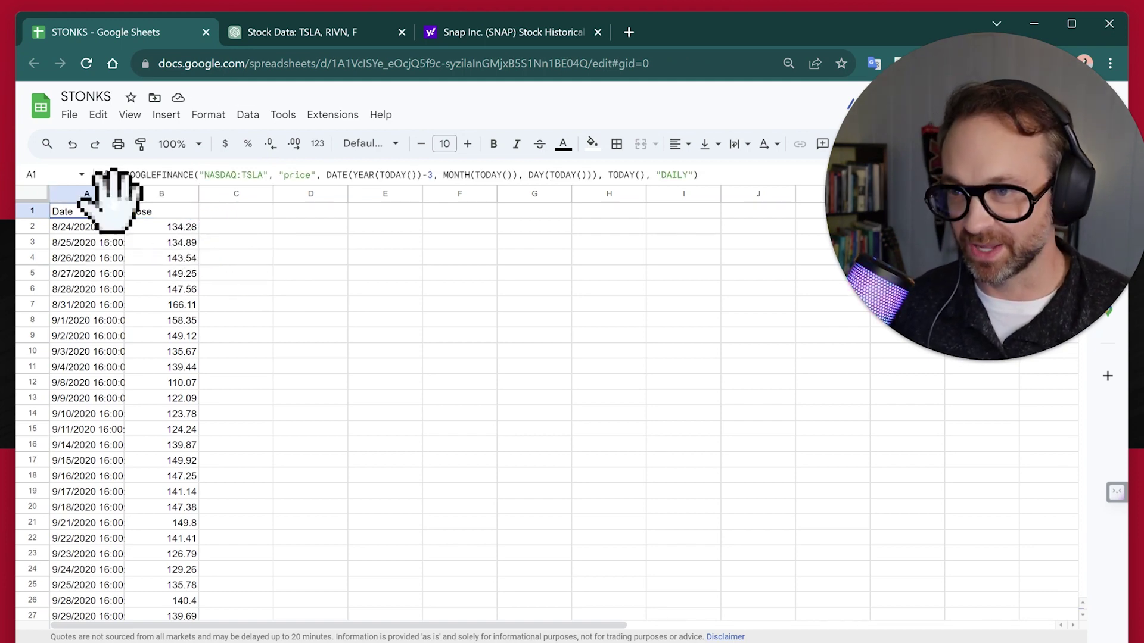
click(244, 32)
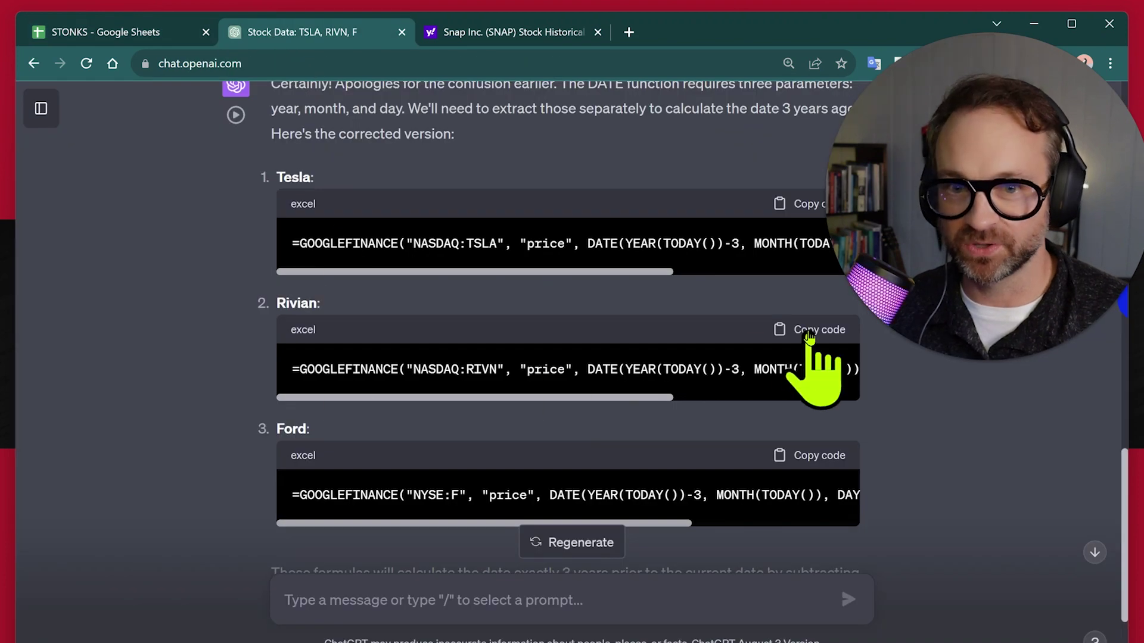
click(812, 330)
click(182, 32)
click(263, 215)
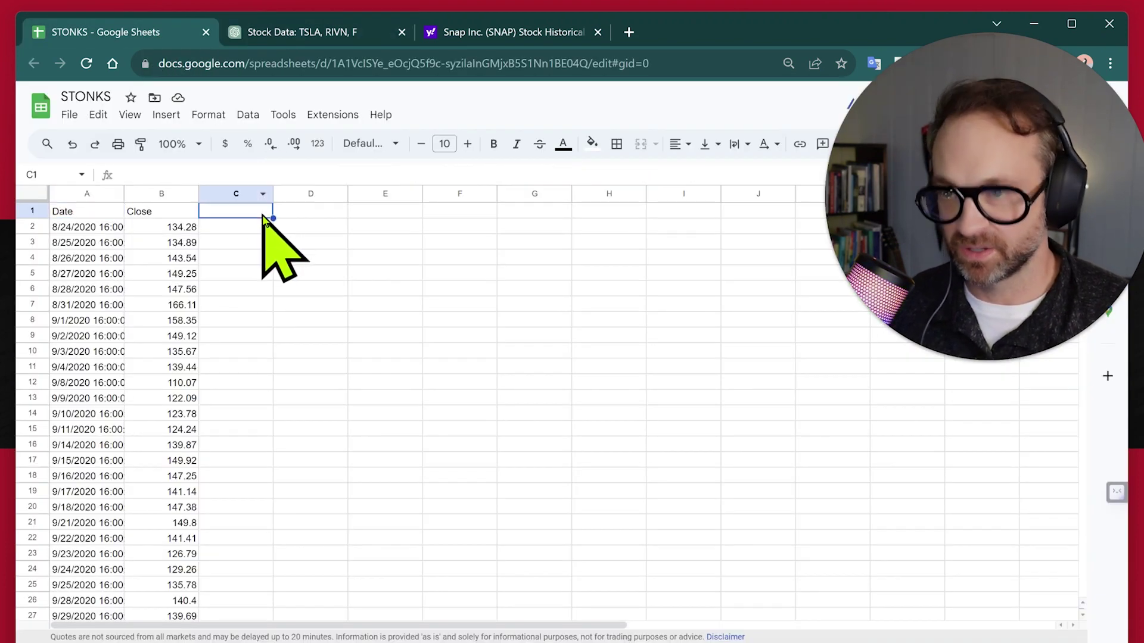
key(ctrl+v)
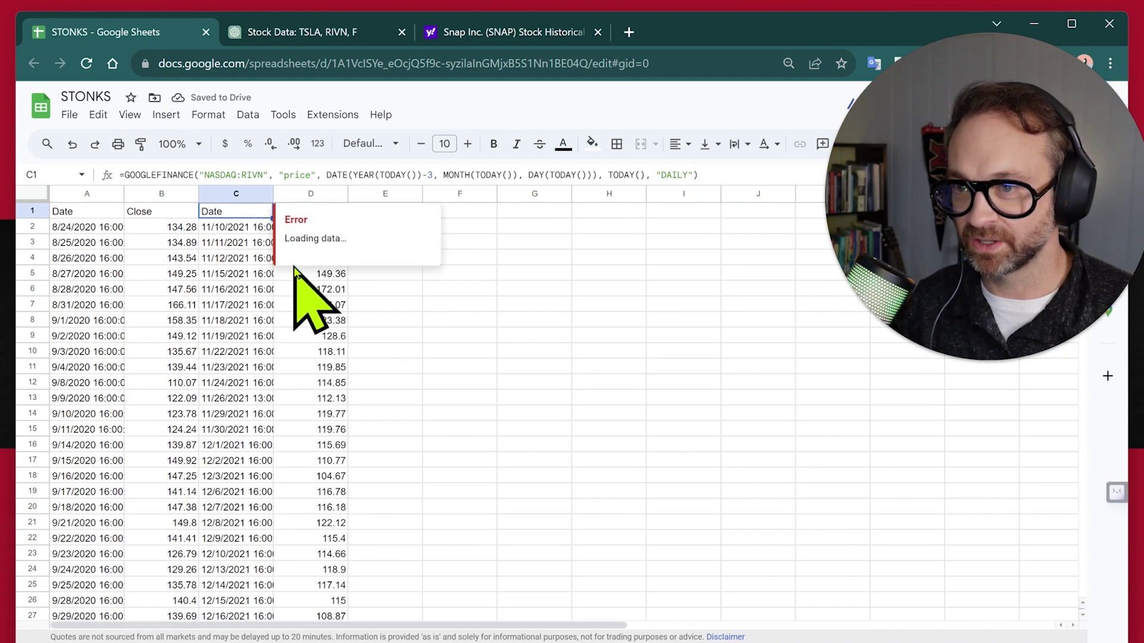
key(Delete)
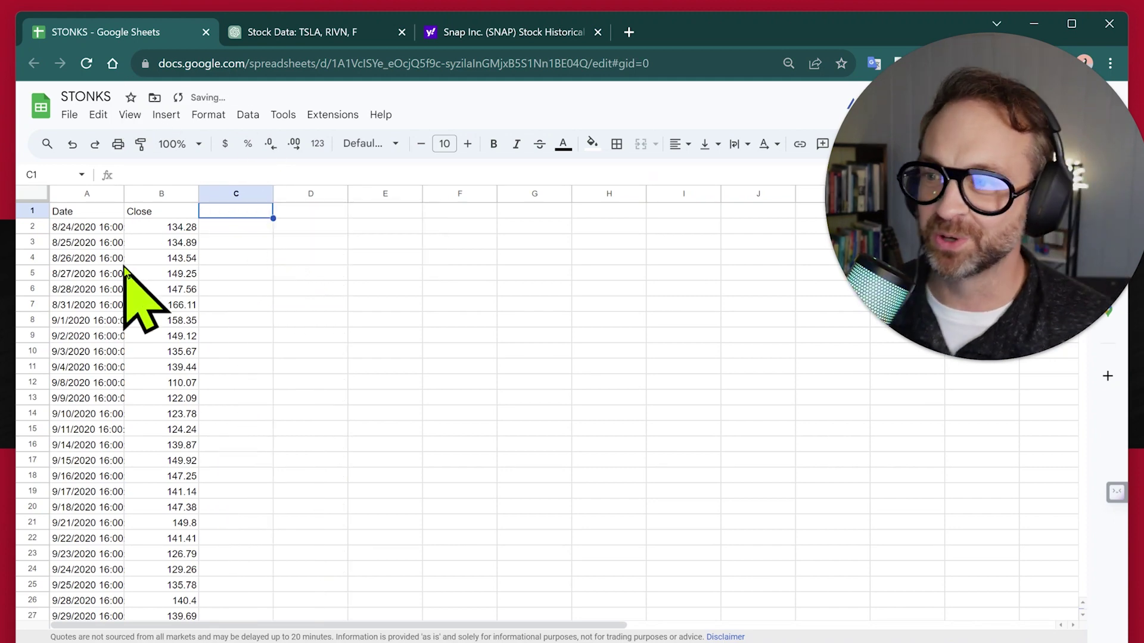
Download the sheet as a CSV file named STONKS - TSLA
click(74, 117)
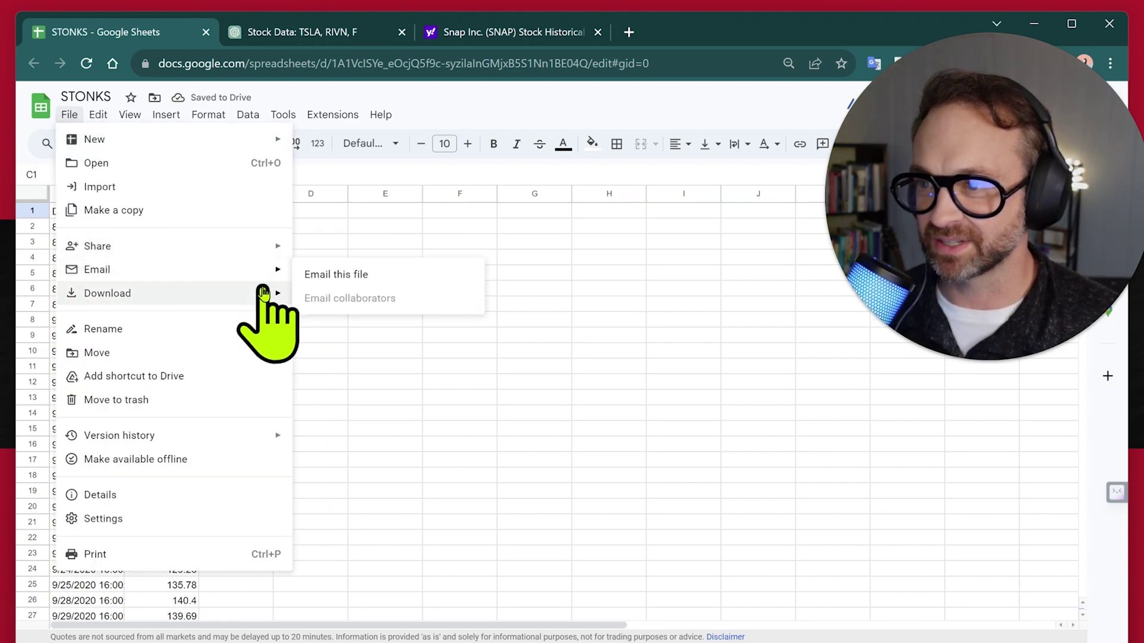
mouse_move(258, 301)
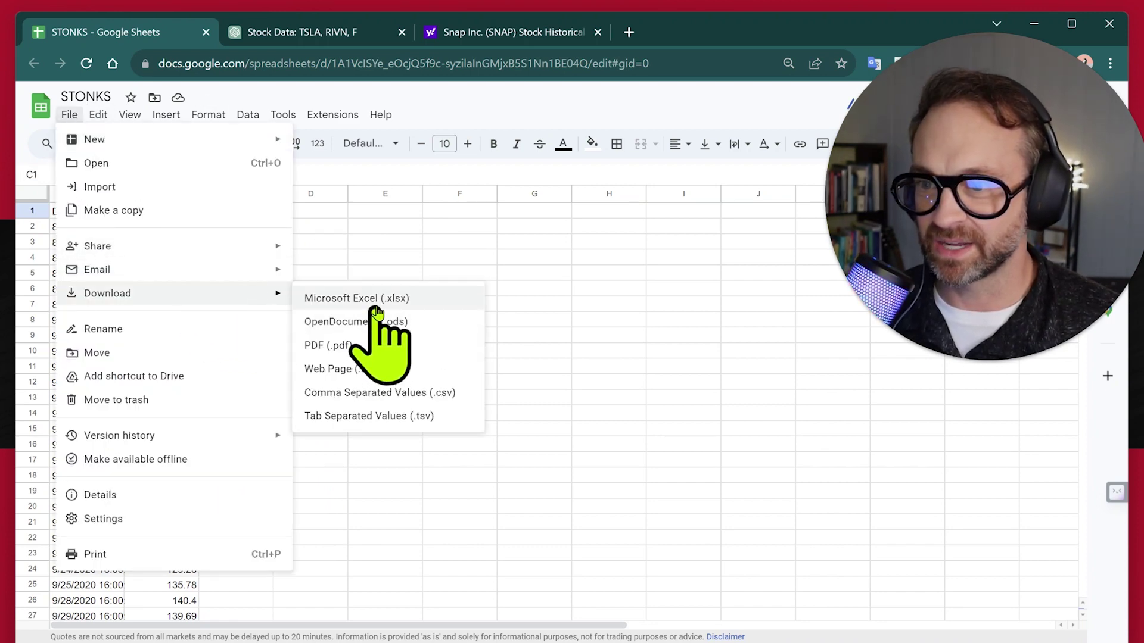
click(460, 393)
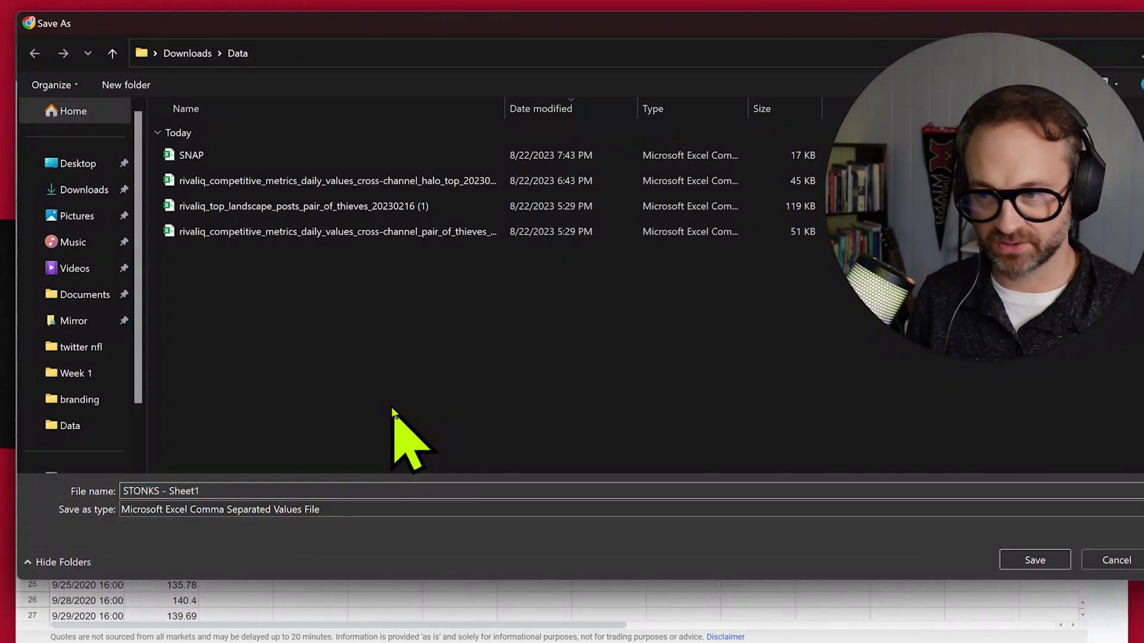
key(BackSpace)
text(TSLA)
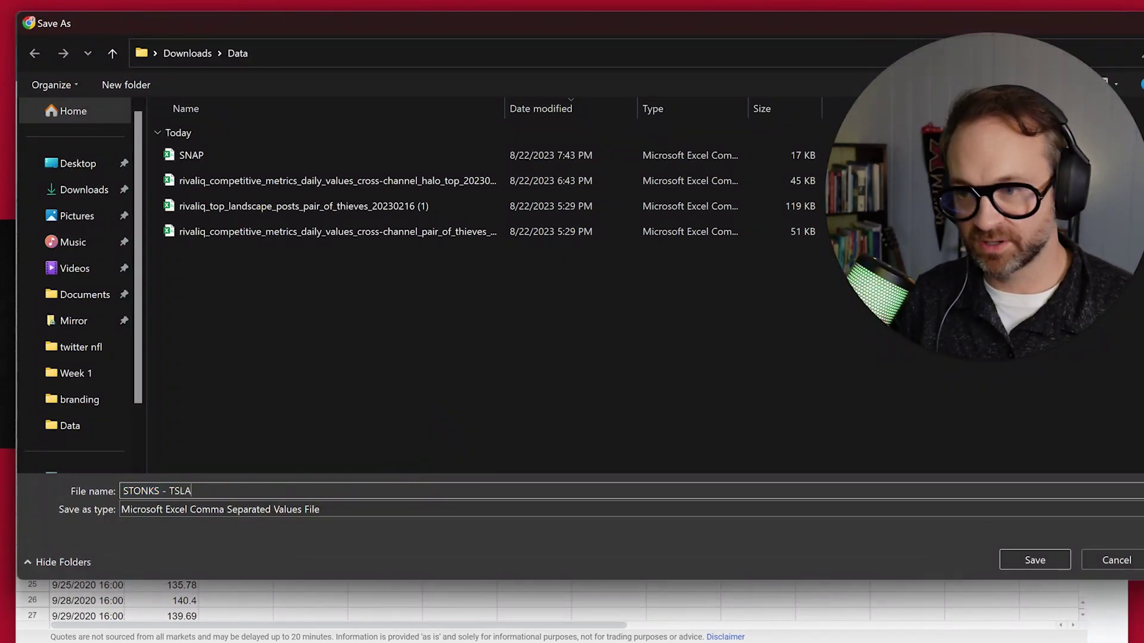
key(Return)
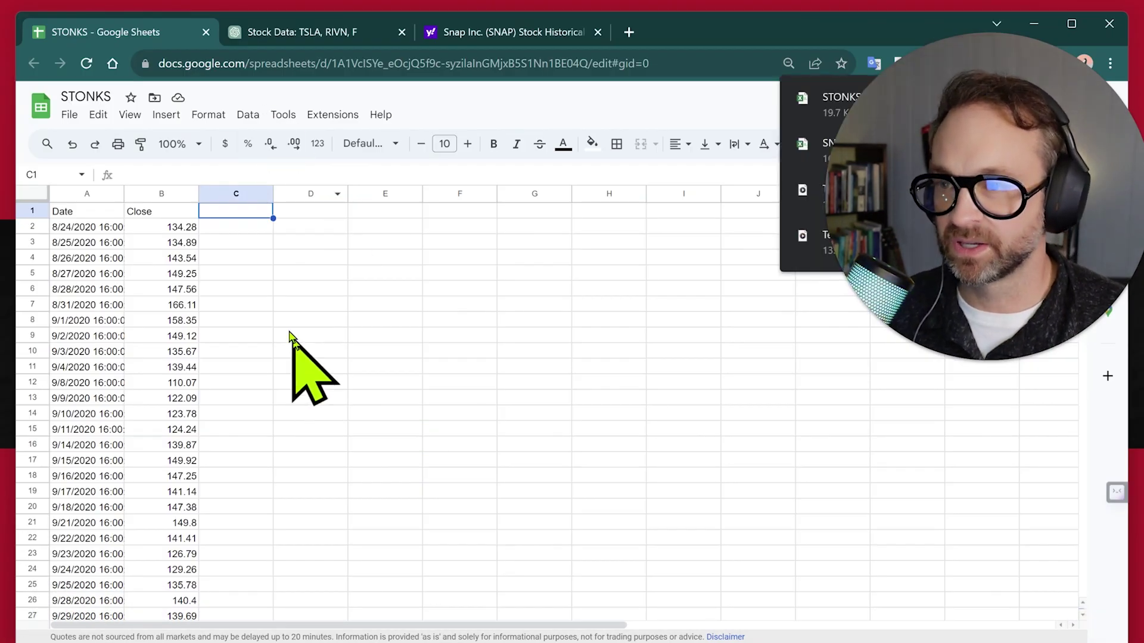
Replace A1's formula with the Rivian version pulling NASDAQ:RIVN daily prices
click(90, 214)
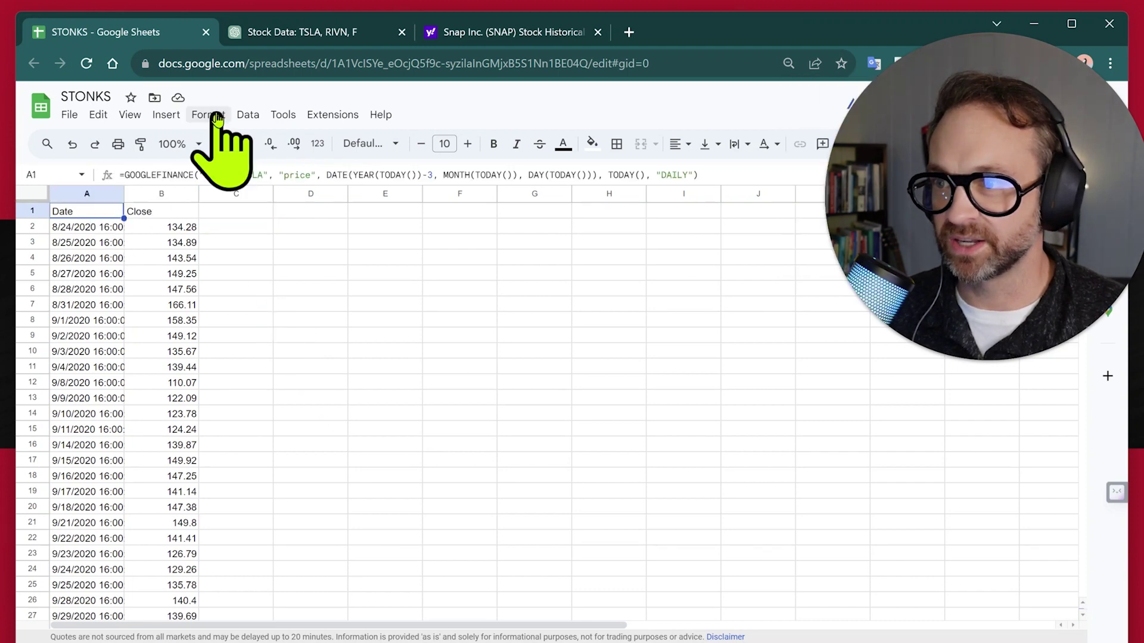
click(346, 34)
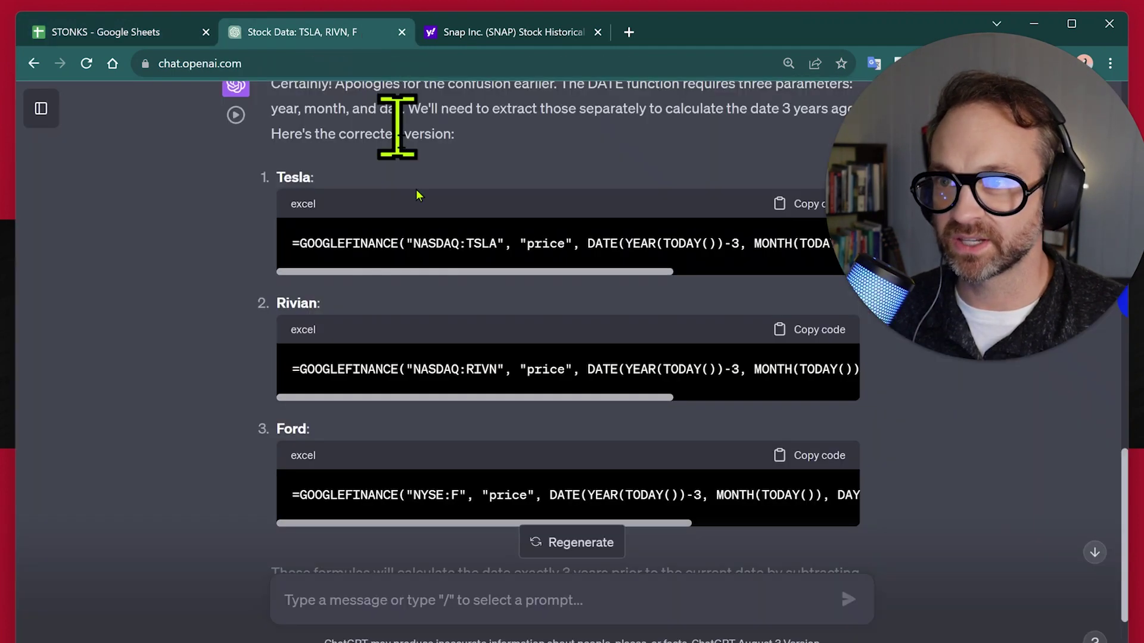
click(788, 337)
click(109, 32)
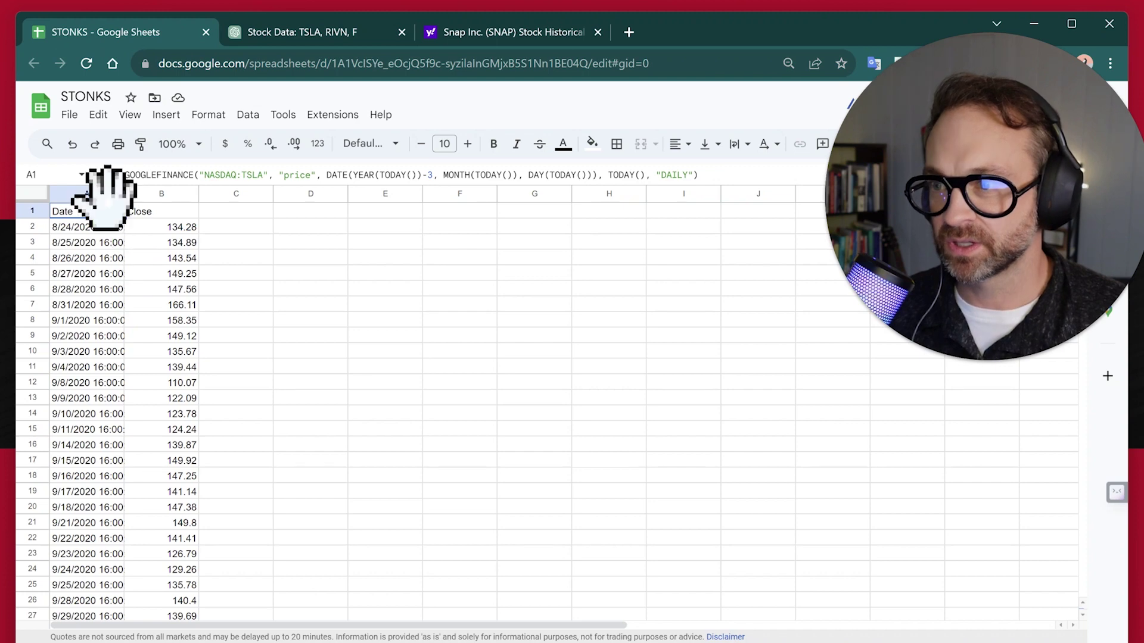
click(332, 174)
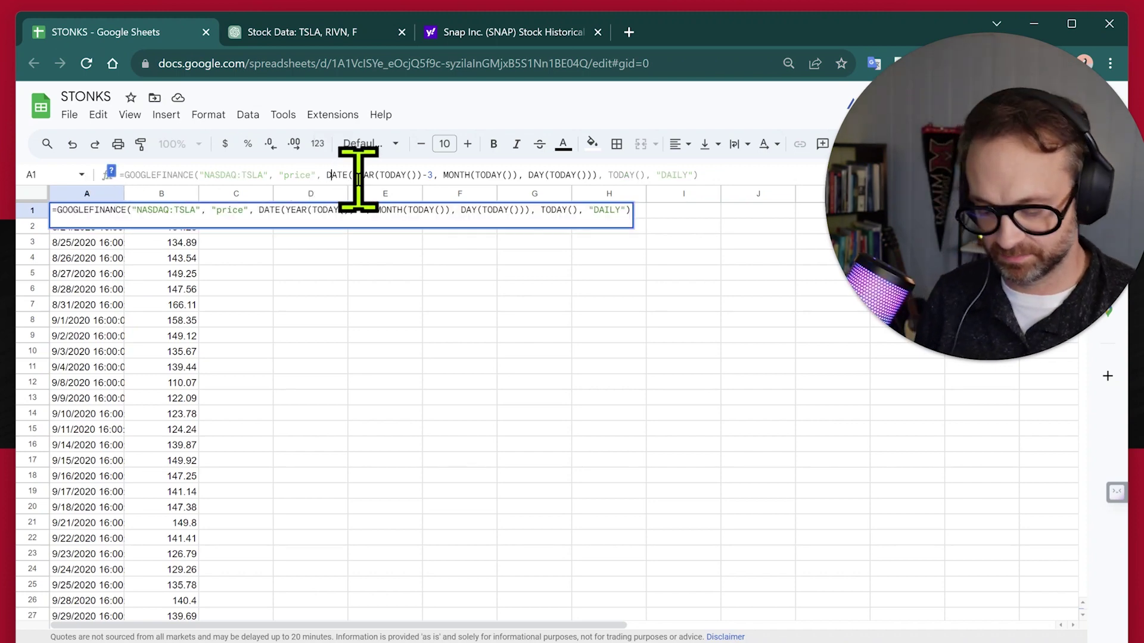
double_click(253, 175)
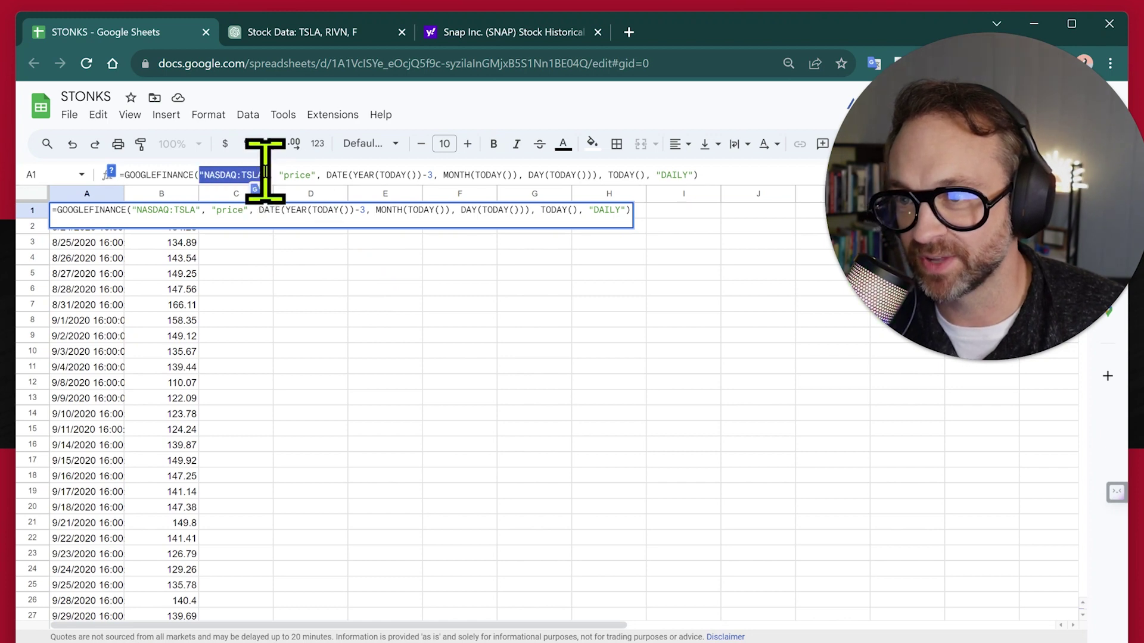
click(266, 175)
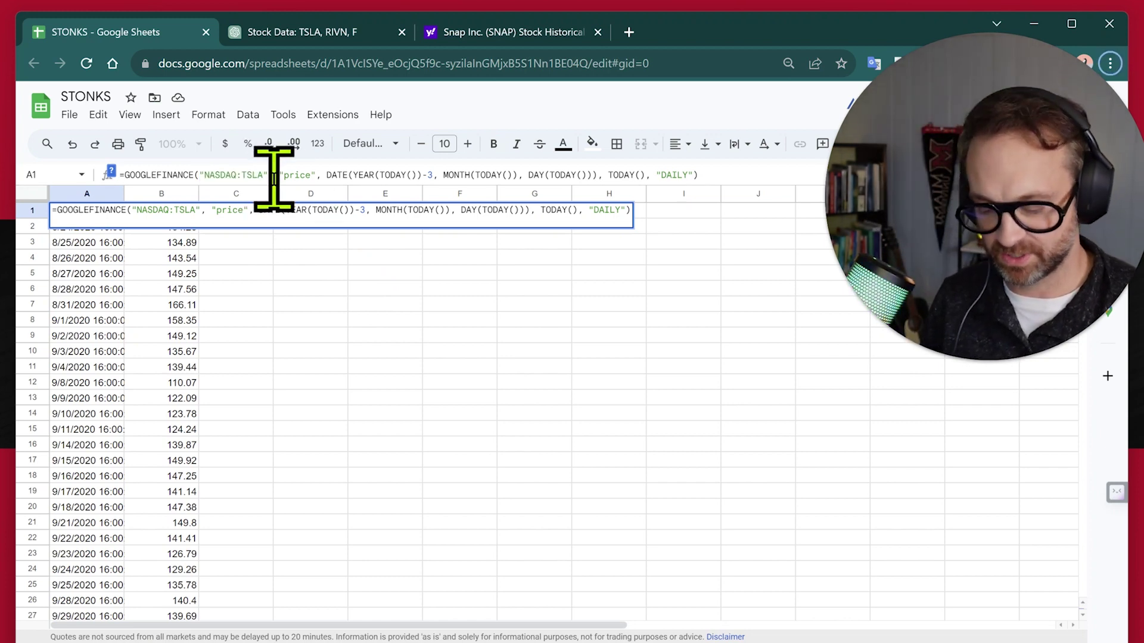
drag(697, 174, 14, 104)
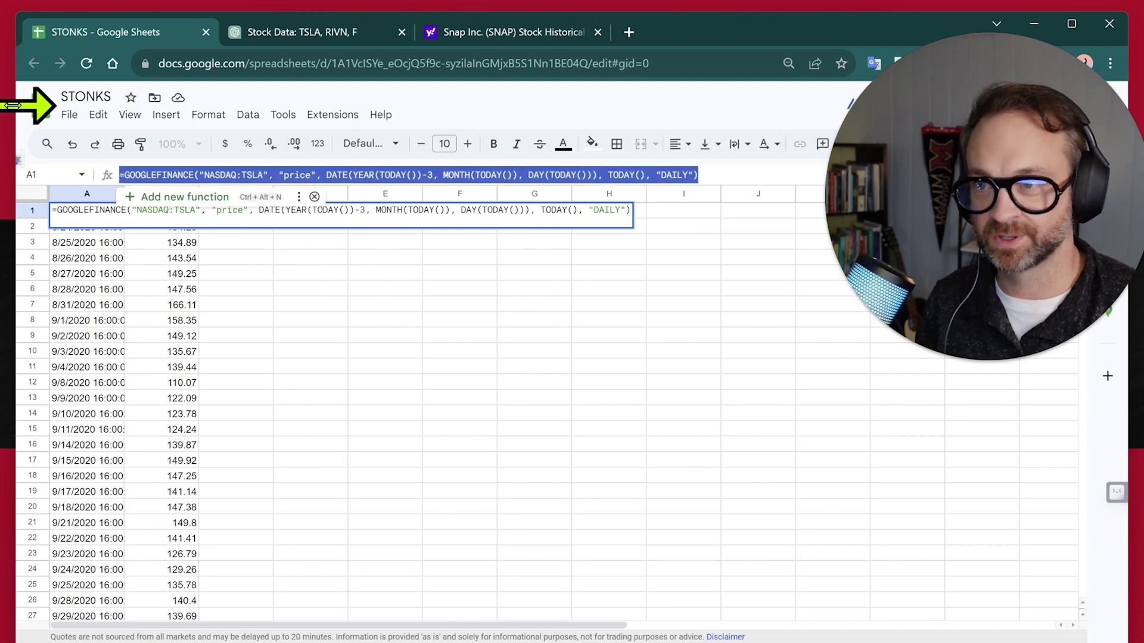
key(ctrl+v)
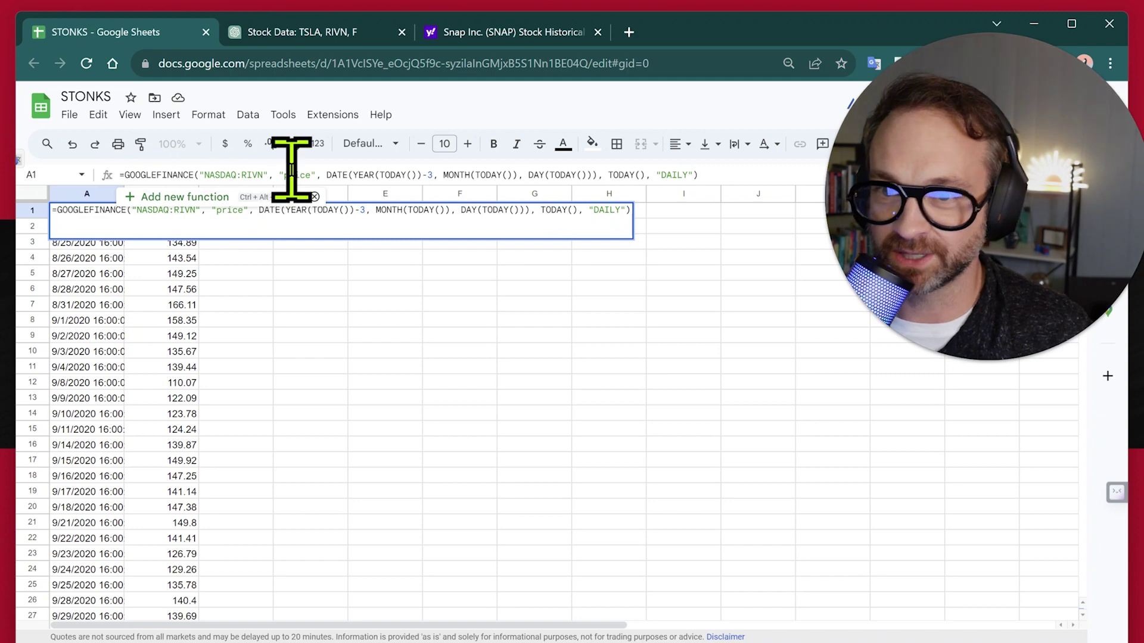
key(Return)
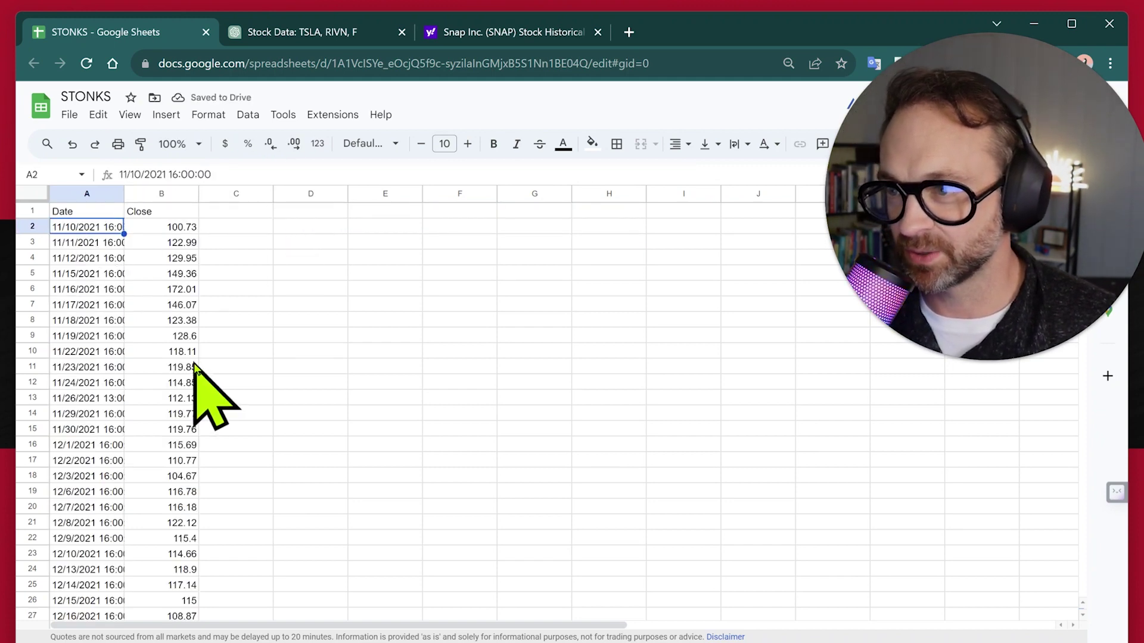
scroll(195, 362, down, 20)
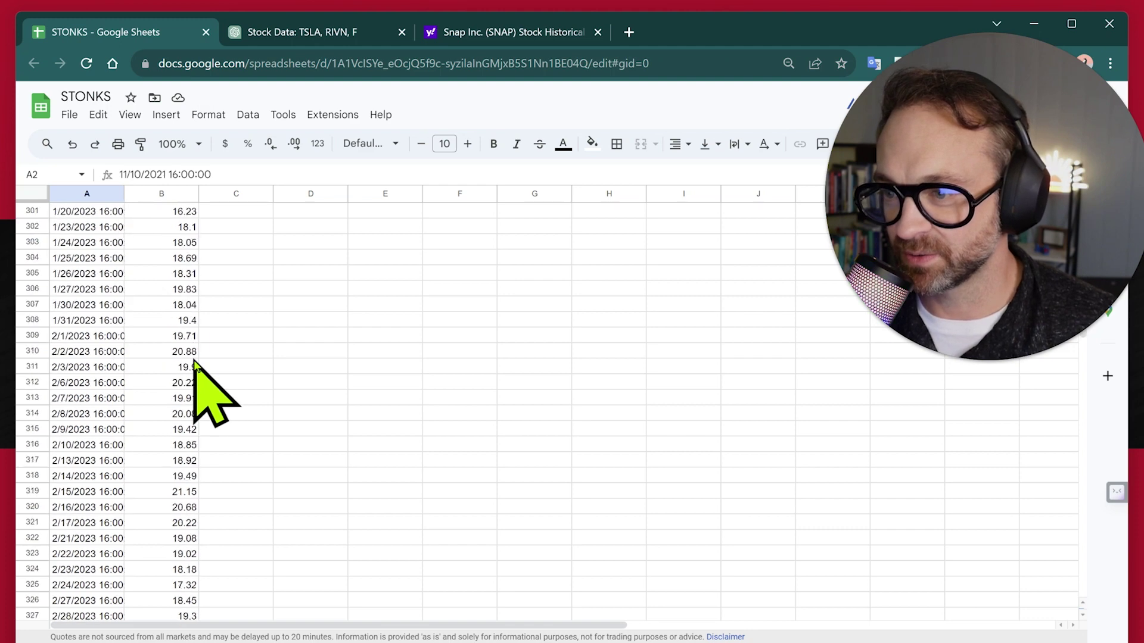
scroll(195, 362, up, 20)
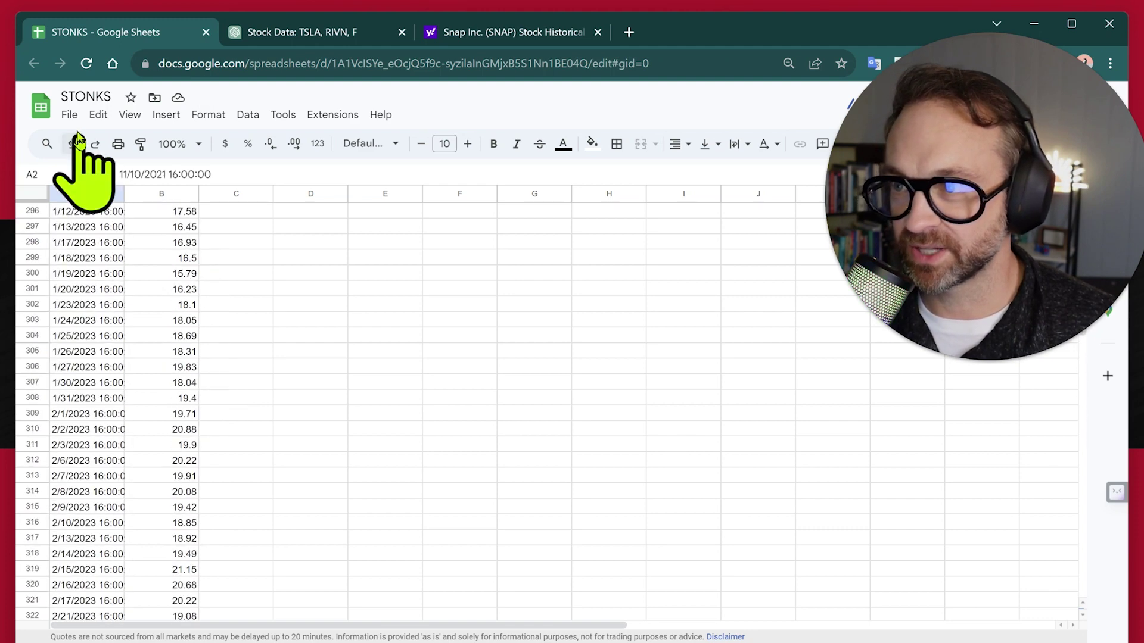
Download the Rivian data as a CSV file named STONKS - RIVN
click(71, 115)
mouse_move(172, 298)
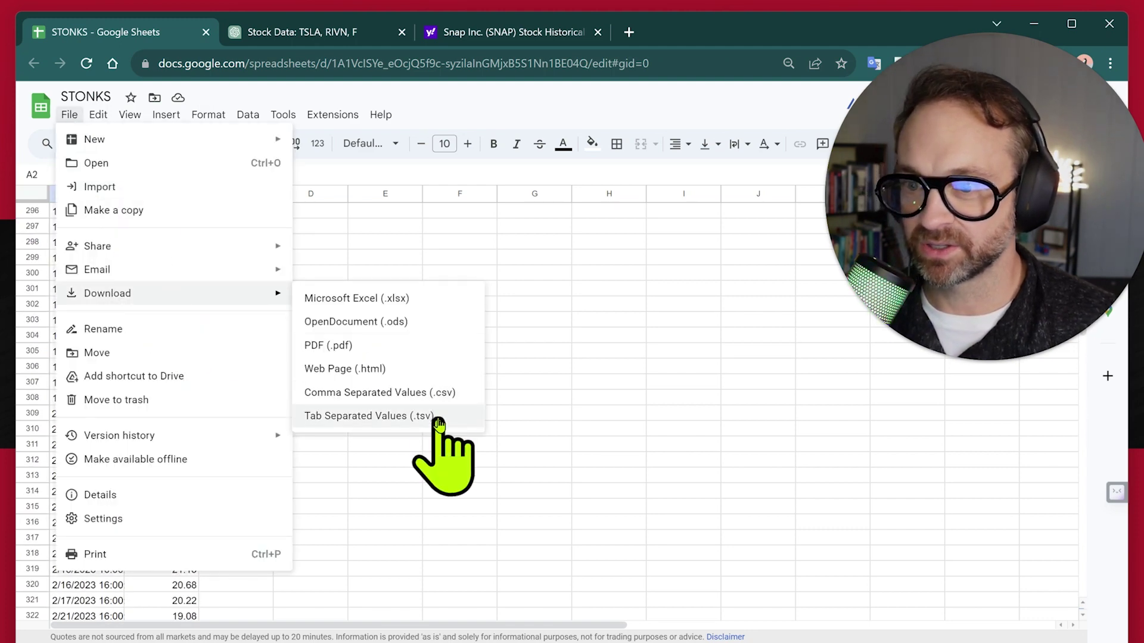
click(449, 396)
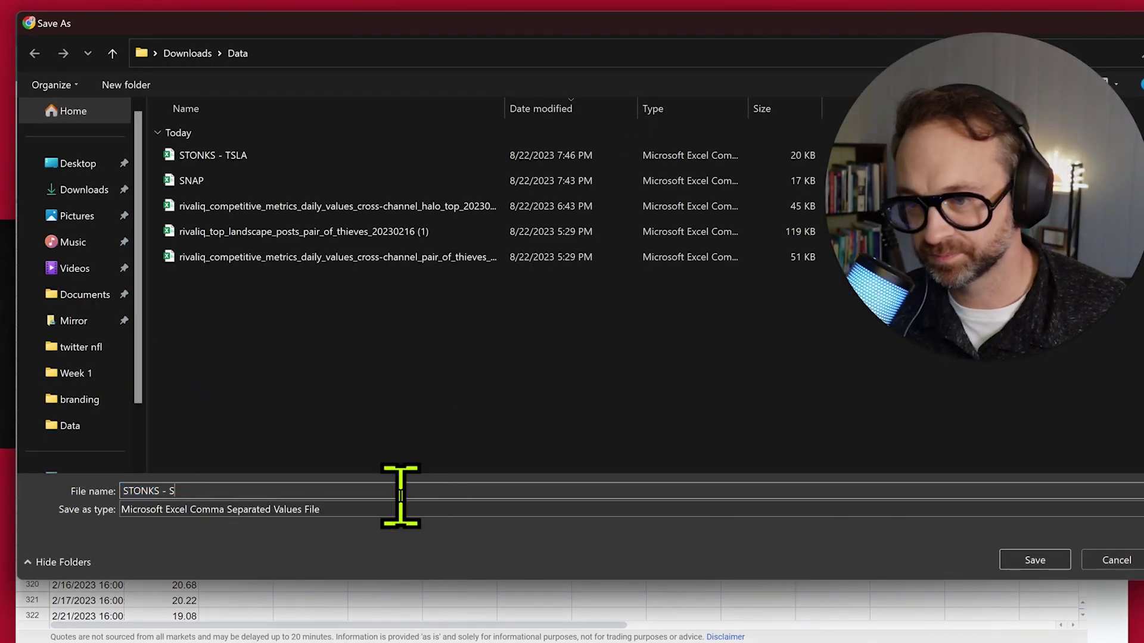
key(BackSpace)
text(RIVN)
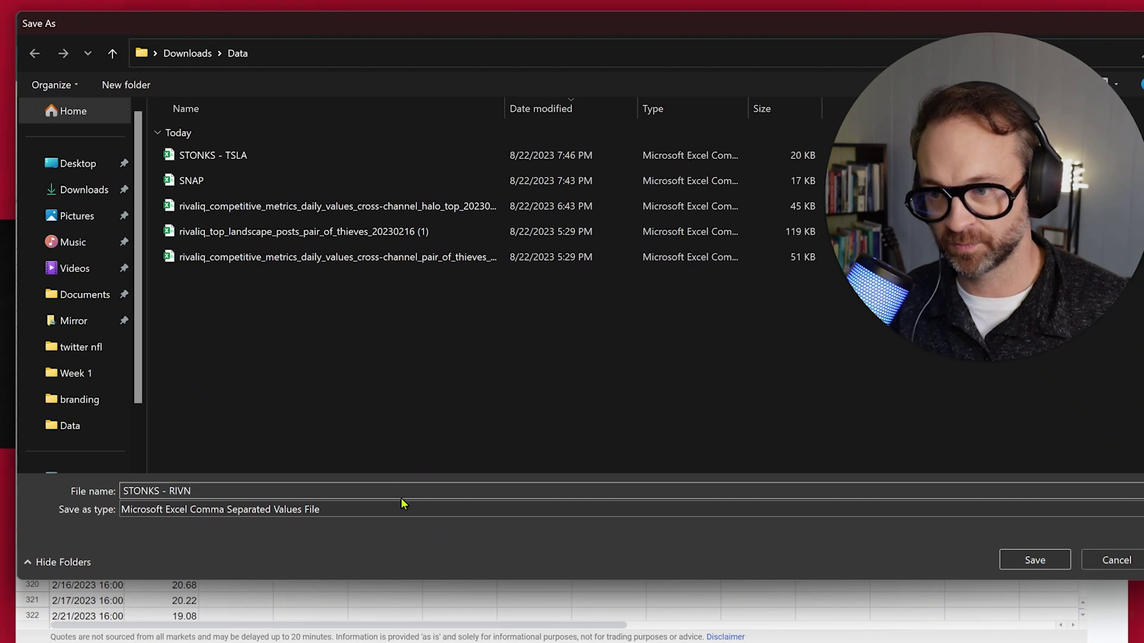
key(Return)
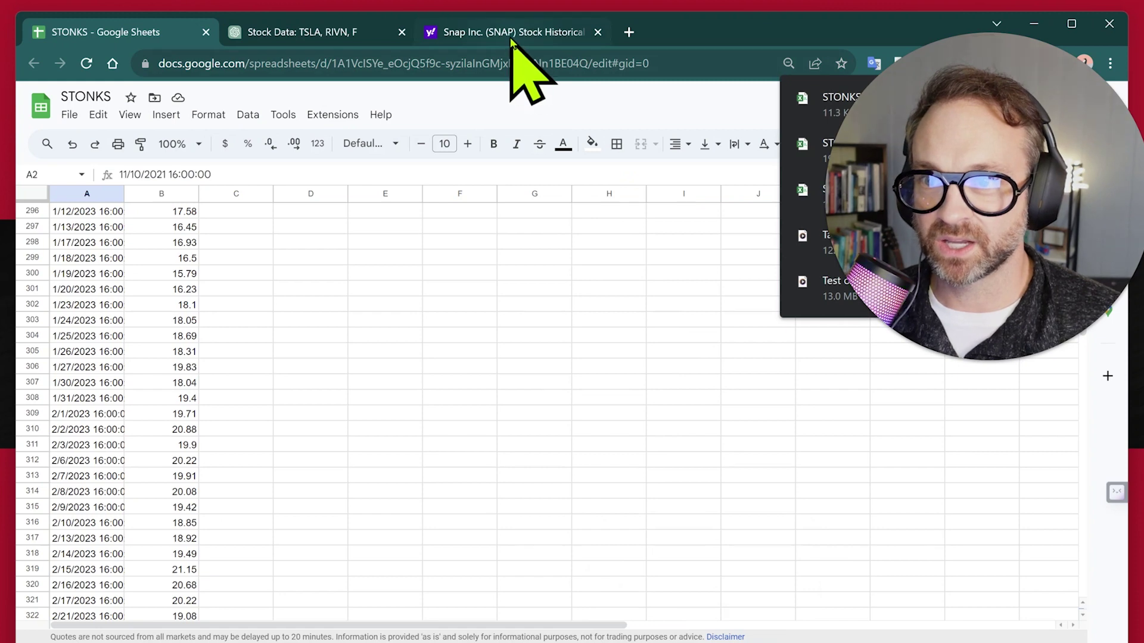
Connect the Tableau workbook to the SNAP.csv text file as its data source
click(511, 35)
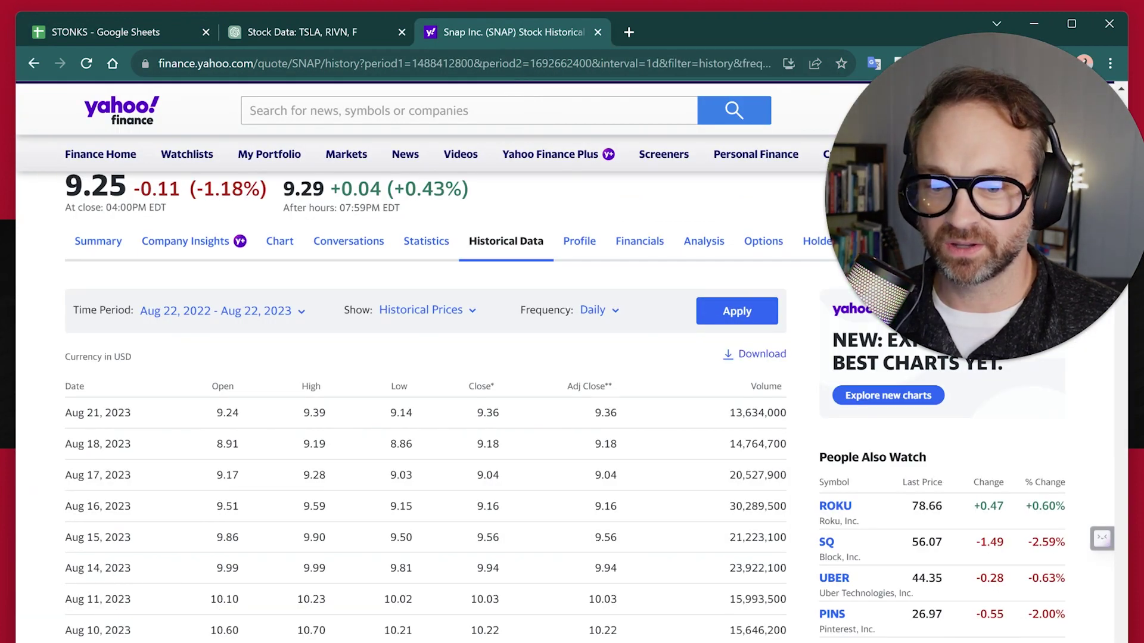
key(alt+Tab)
click(149, 147)
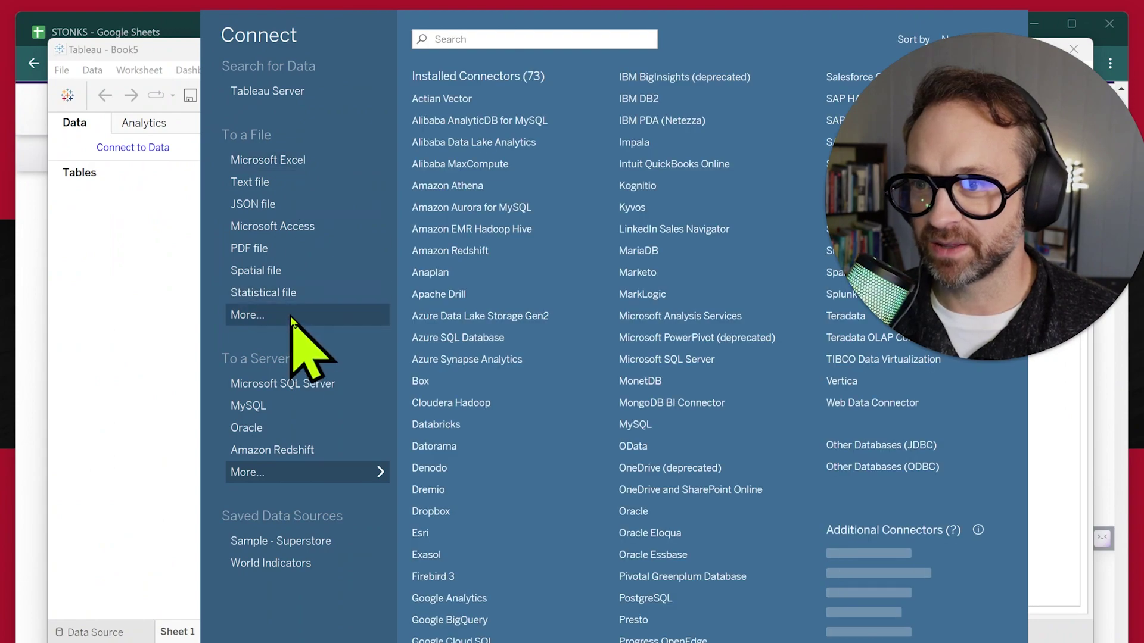
click(291, 317)
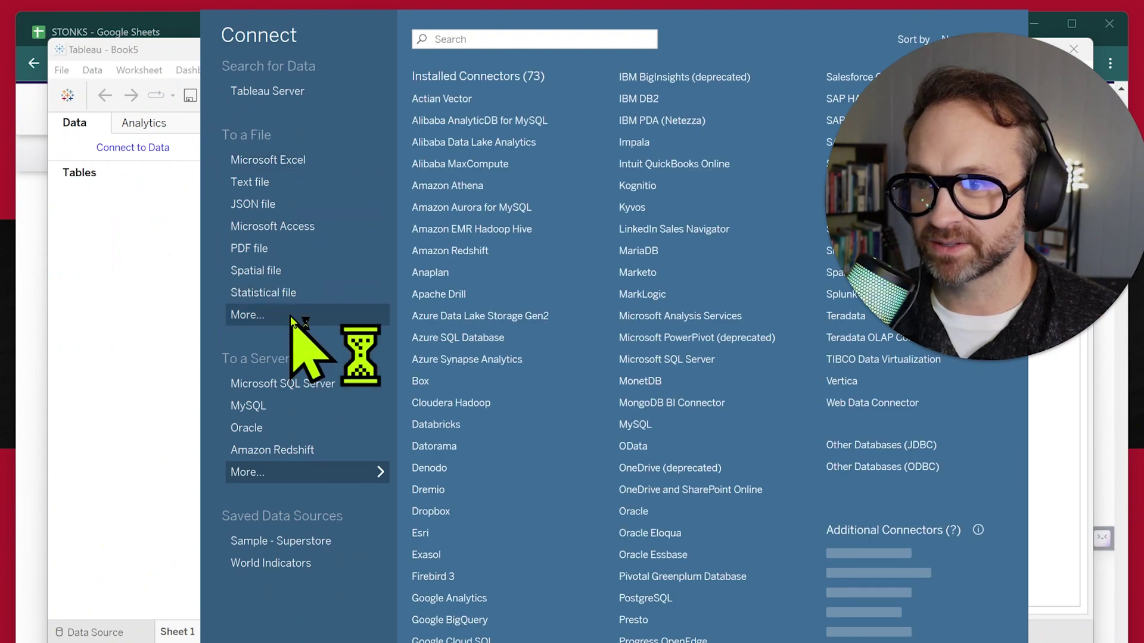
key(Escape)
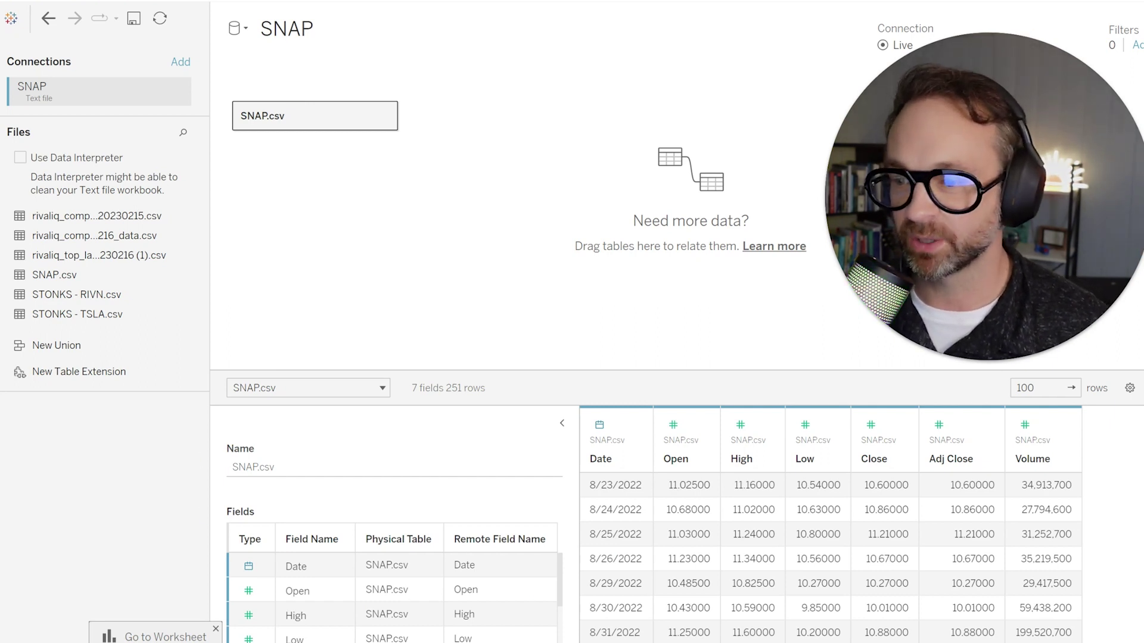
On Sheet 1, plot SUM(Close) as a line over exact continuous Date
click(149, 637)
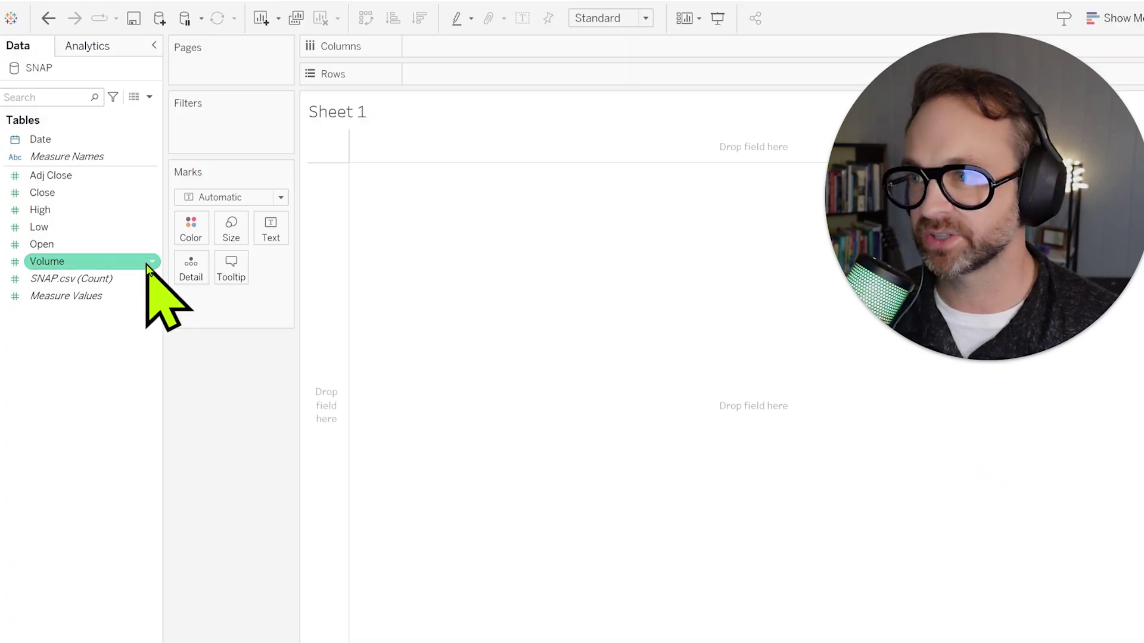
drag(138, 146, 447, 51)
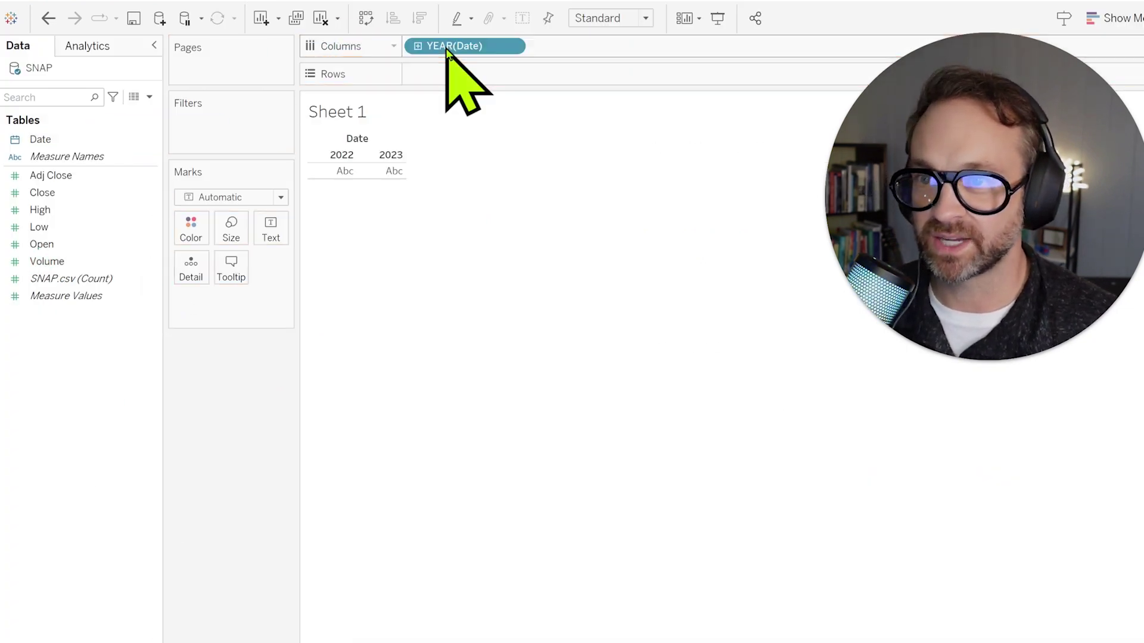
right_click(446, 51)
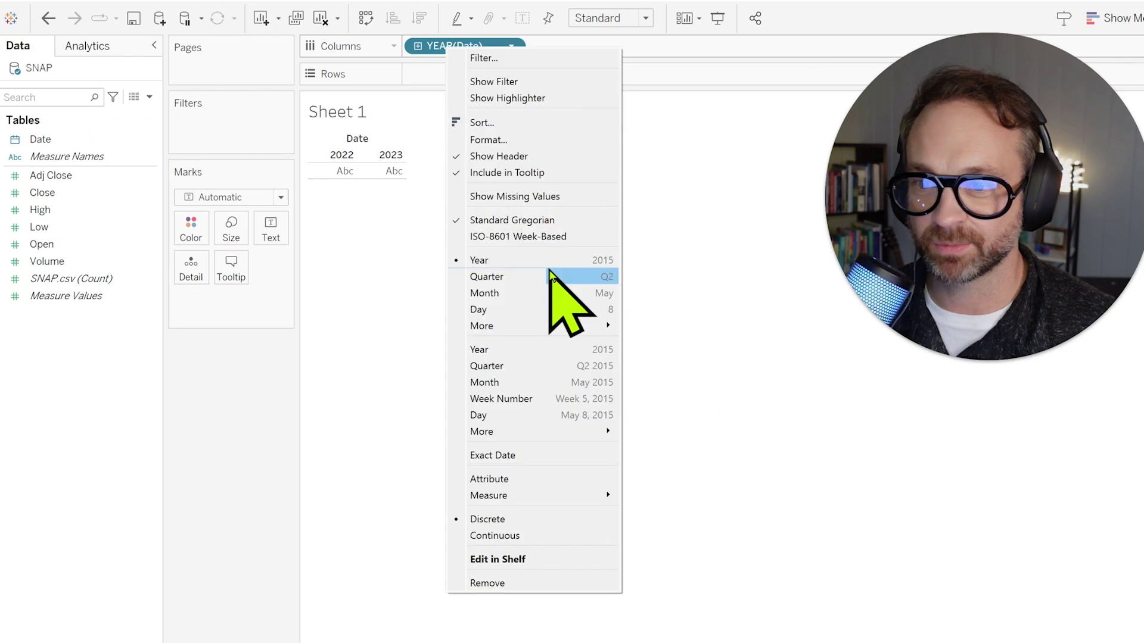
click(544, 454)
right_click(479, 51)
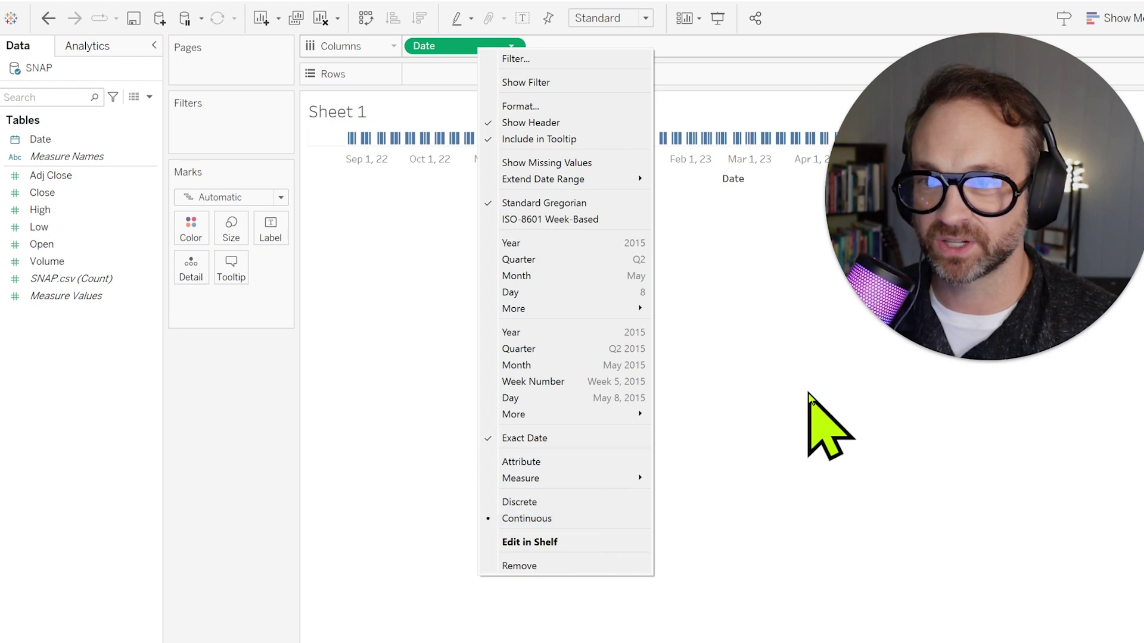
click(822, 429)
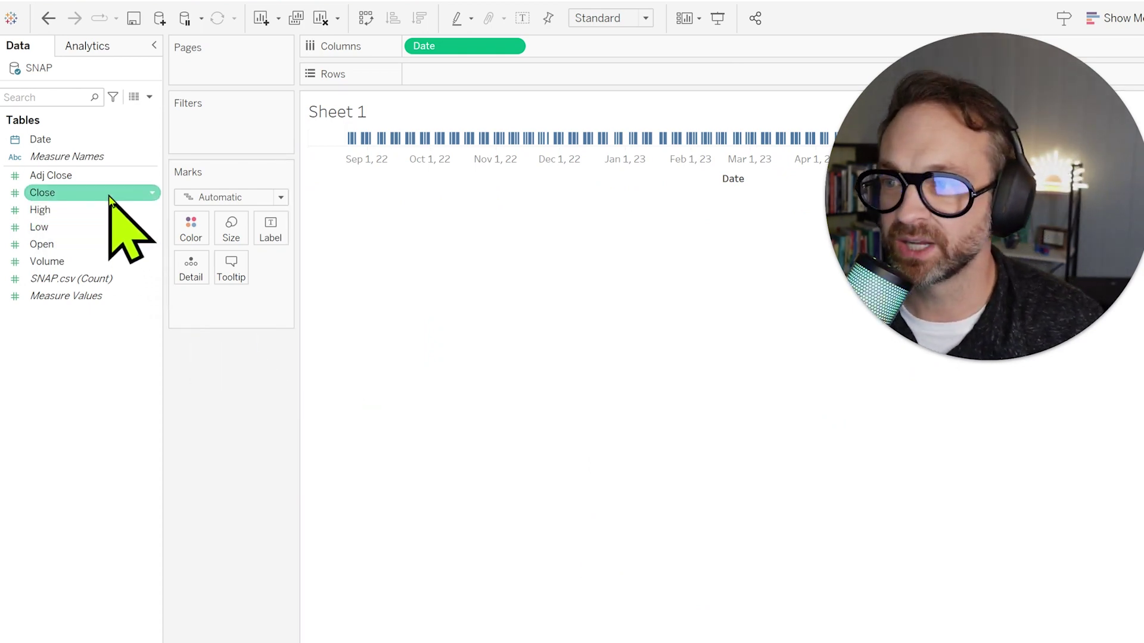
drag(109, 196, 490, 87)
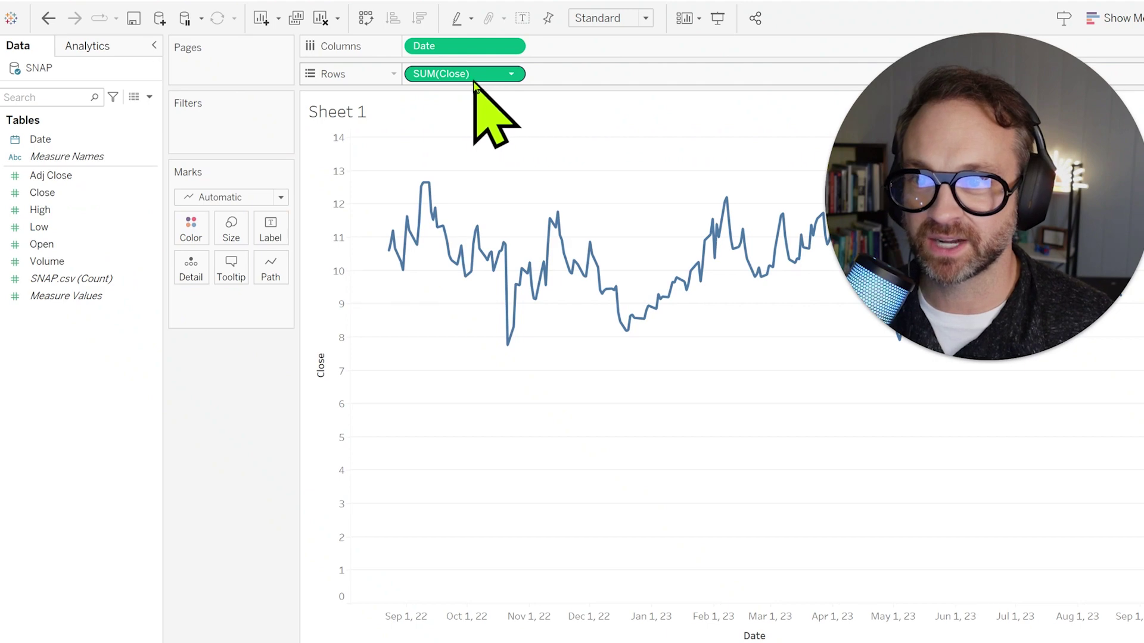
Change the Close measure's aggregation from SUM to AVG
double_click(437, 78)
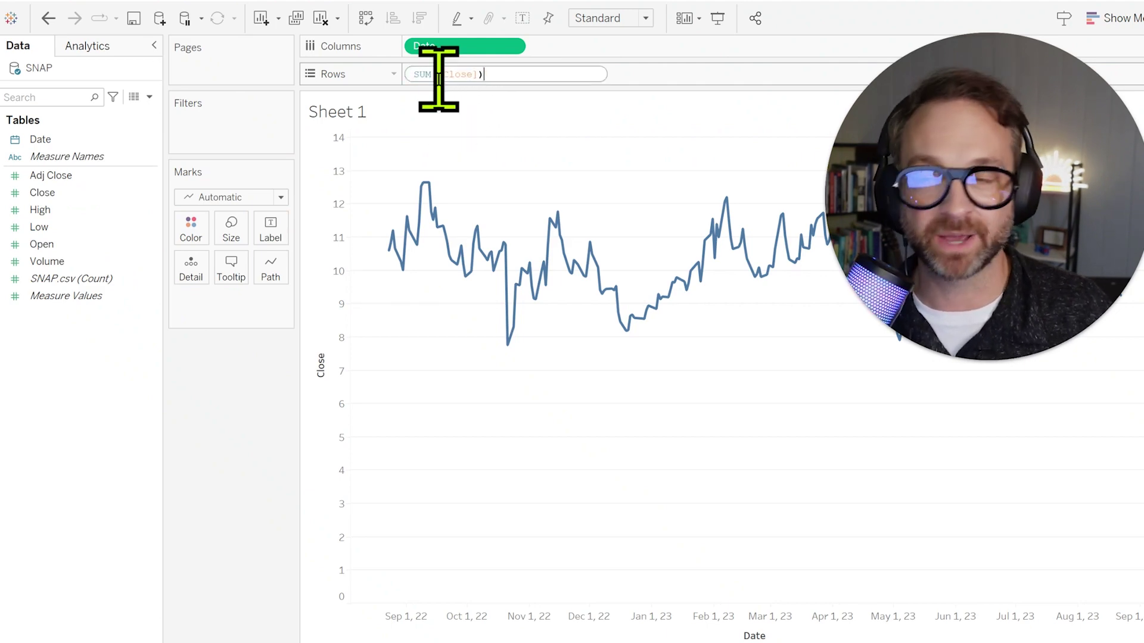
double_click(417, 76)
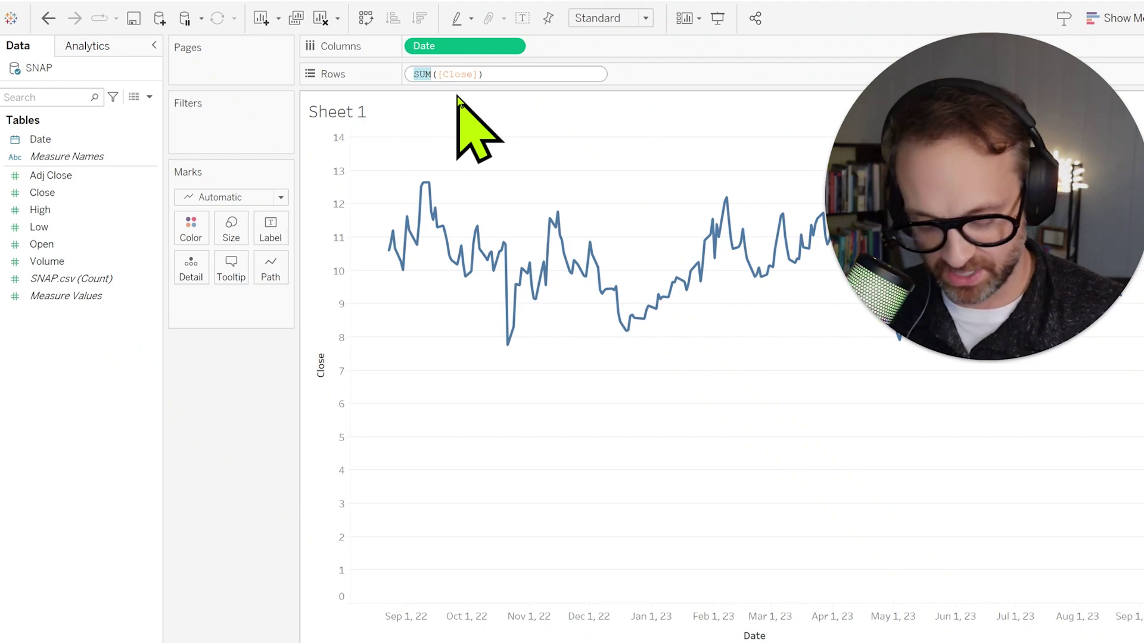
text(AVG)
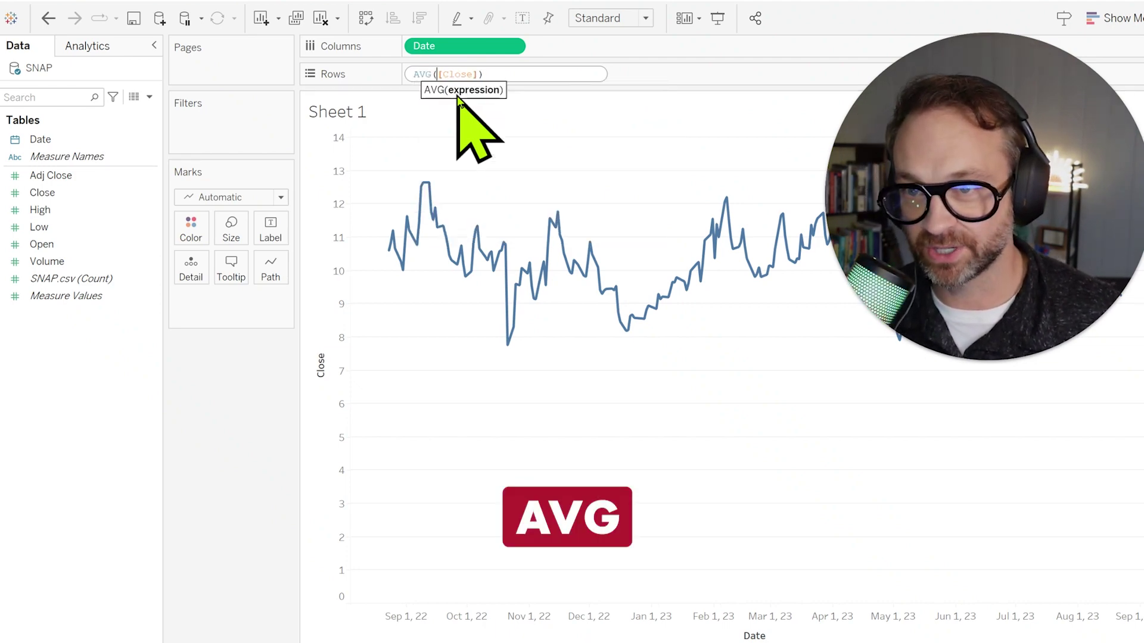
key(Return)
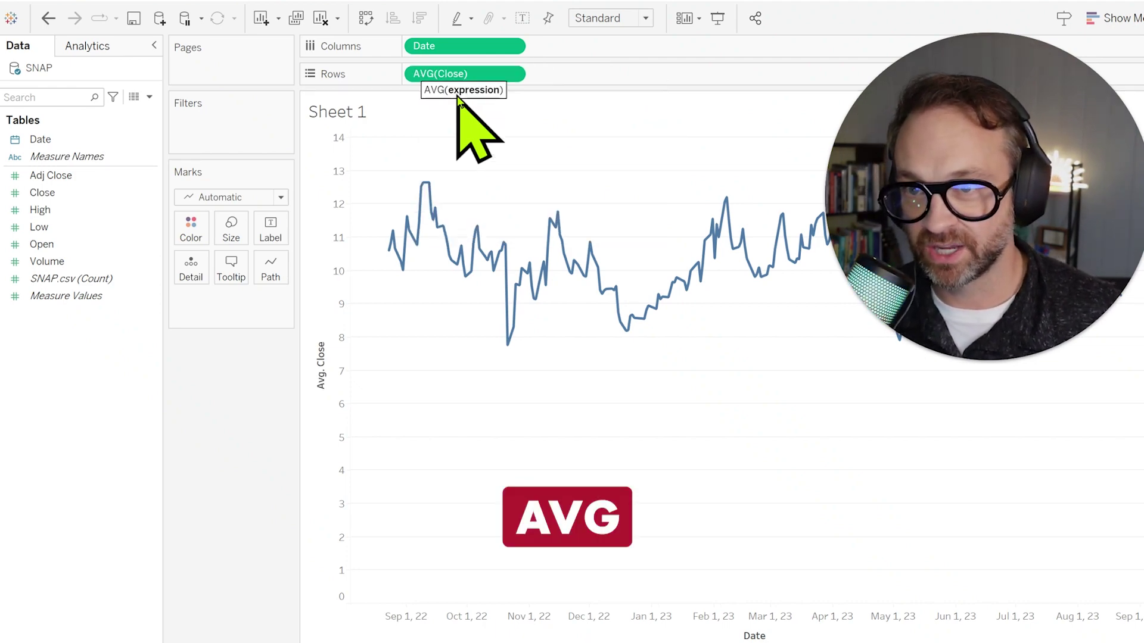
Try grouping Date by continuous month, then undo it back to exact dates
right_click(442, 53)
click(584, 376)
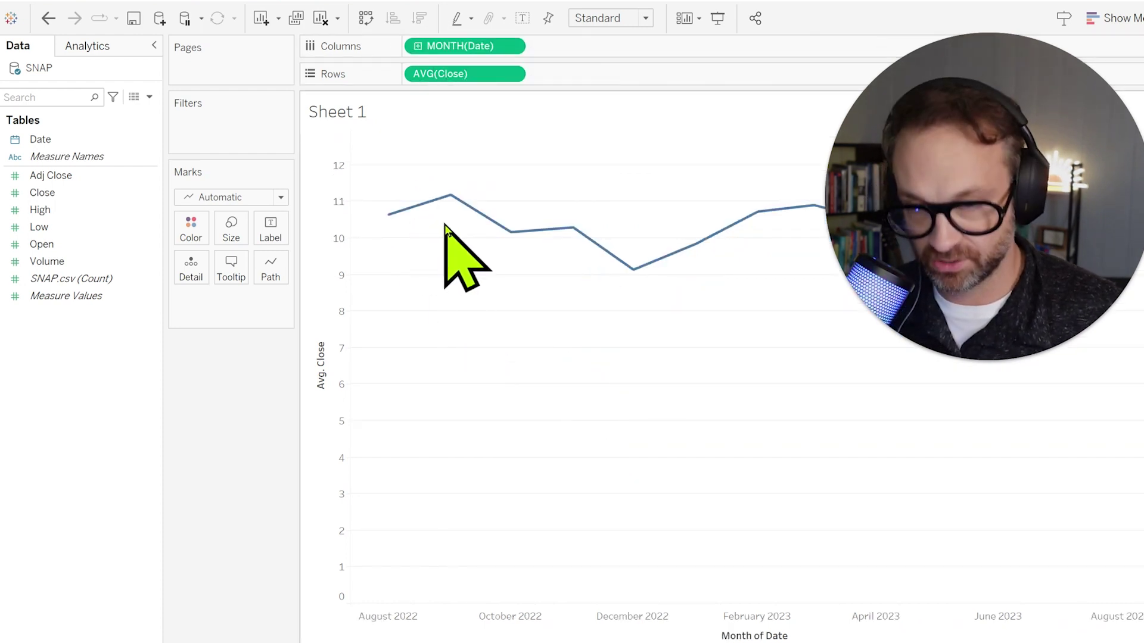
mouse_move(427, 206)
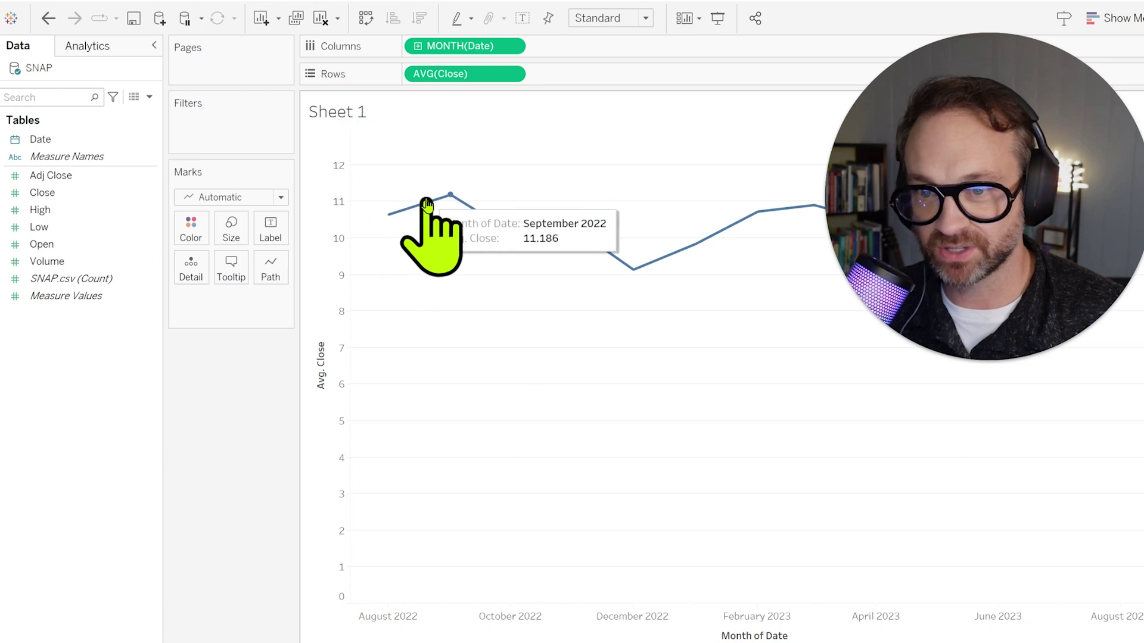
key(ctrl+z)
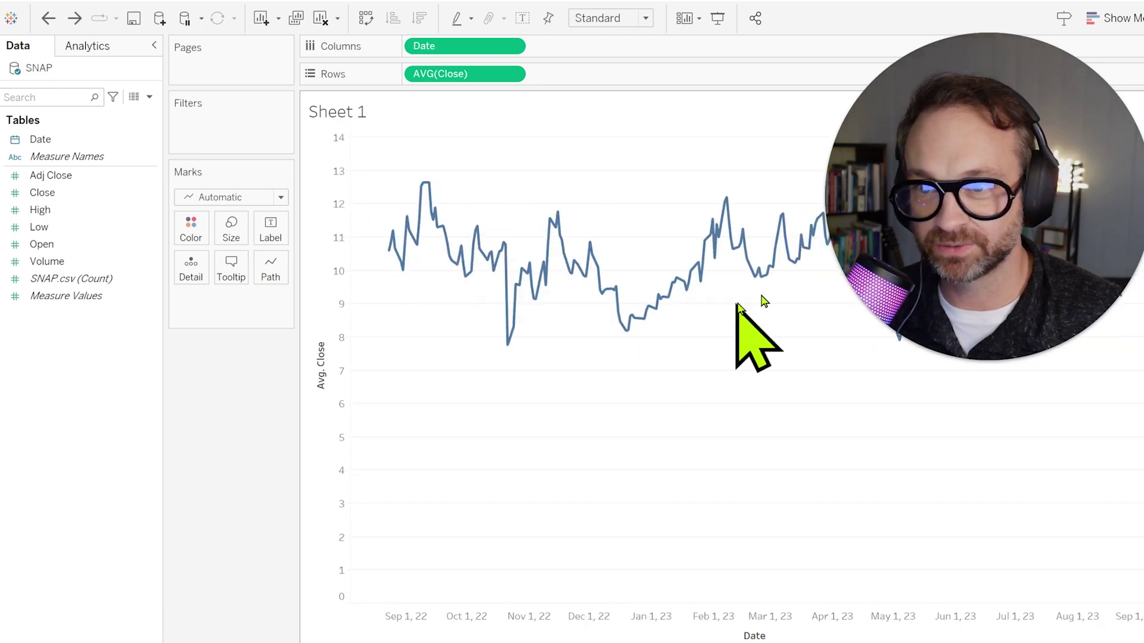
Switch the Close measure back from AVG to SUM
double_click(423, 74)
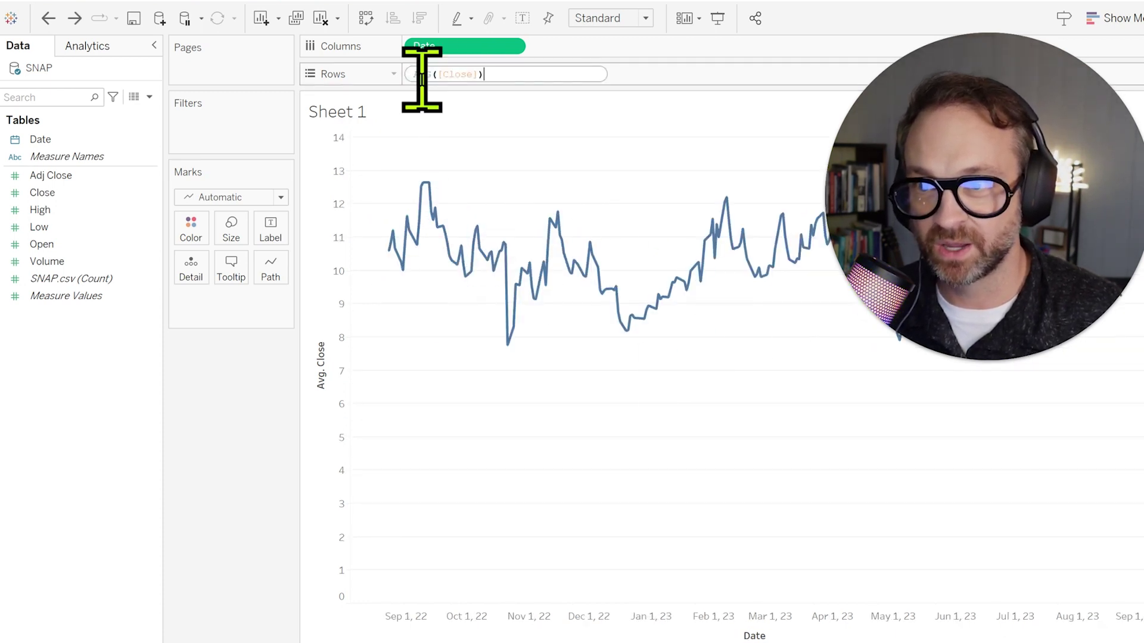
double_click(422, 74)
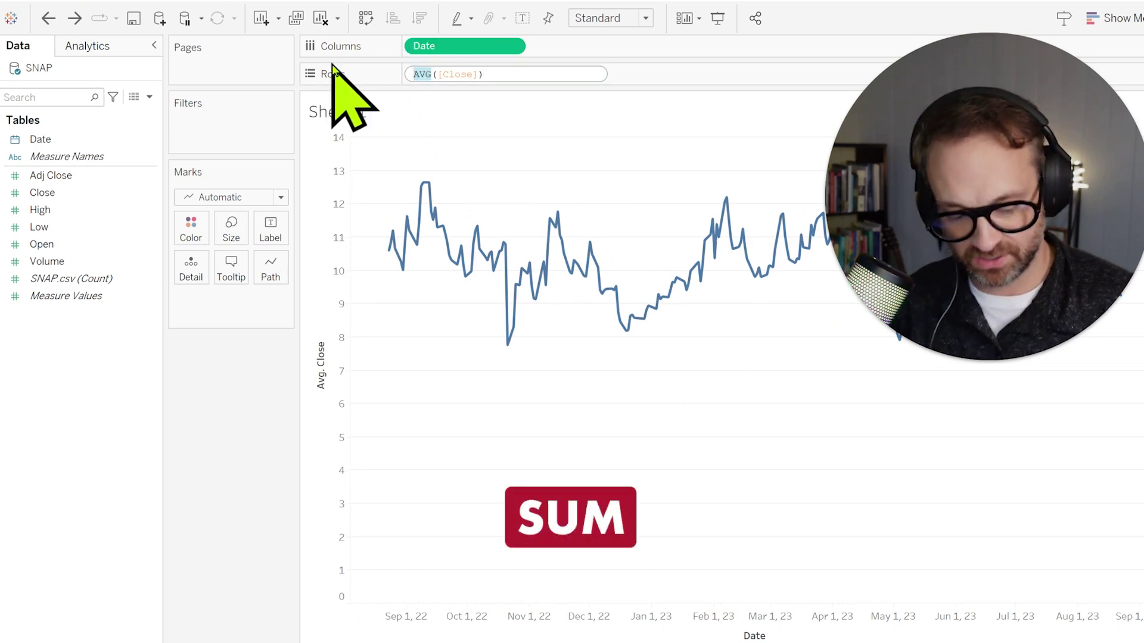
text(SUM)
key(Return)
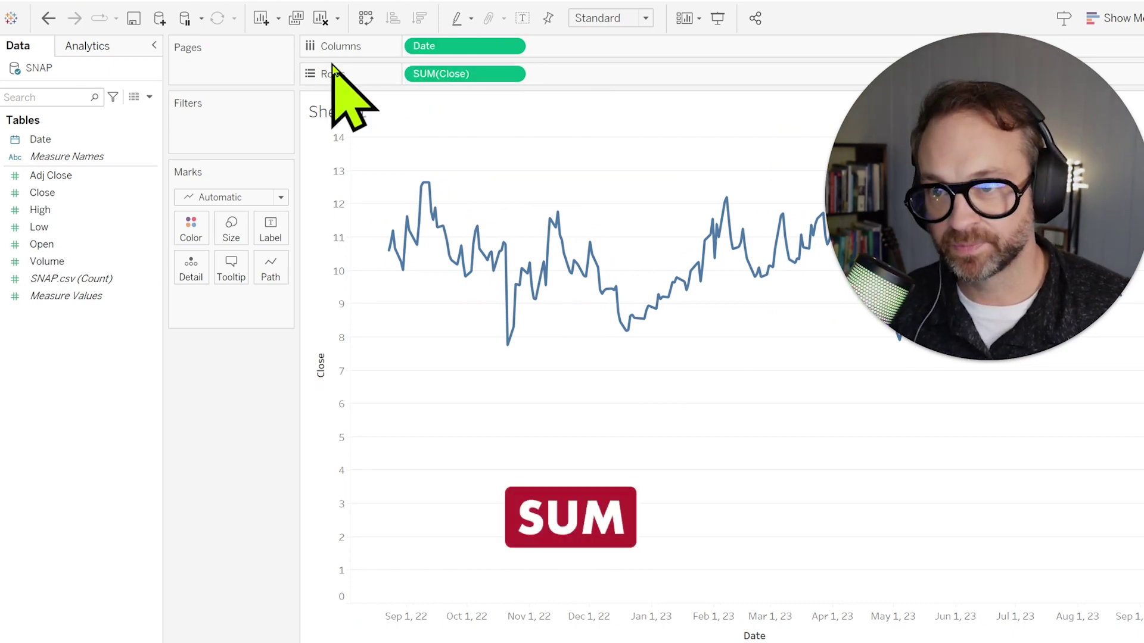
Group the Date field by continuous month
right_click(441, 51)
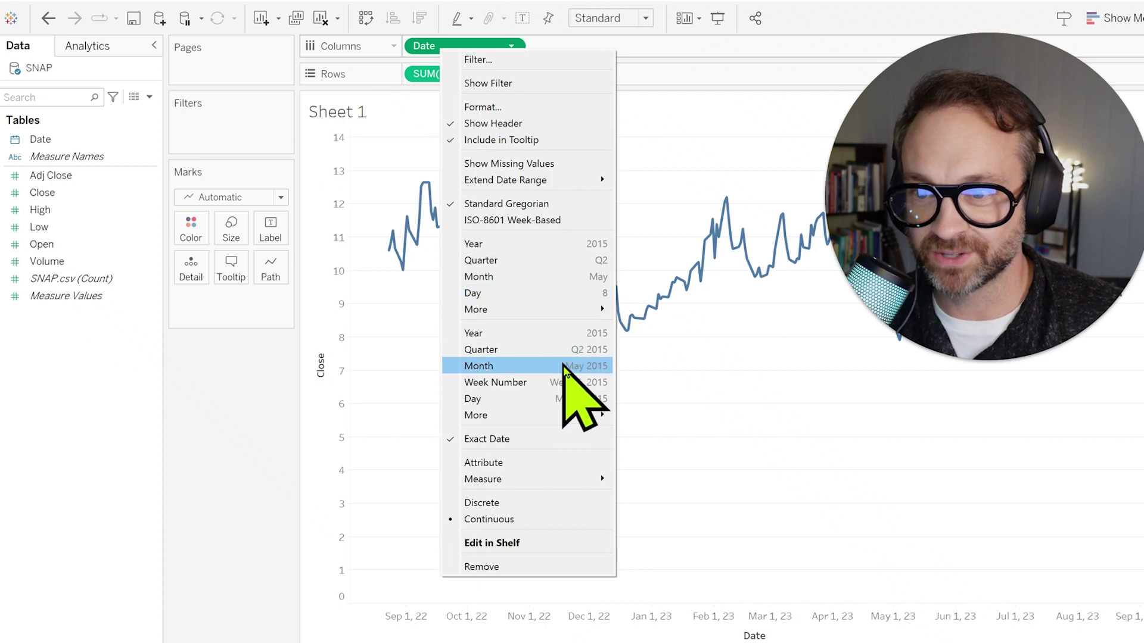
click(565, 366)
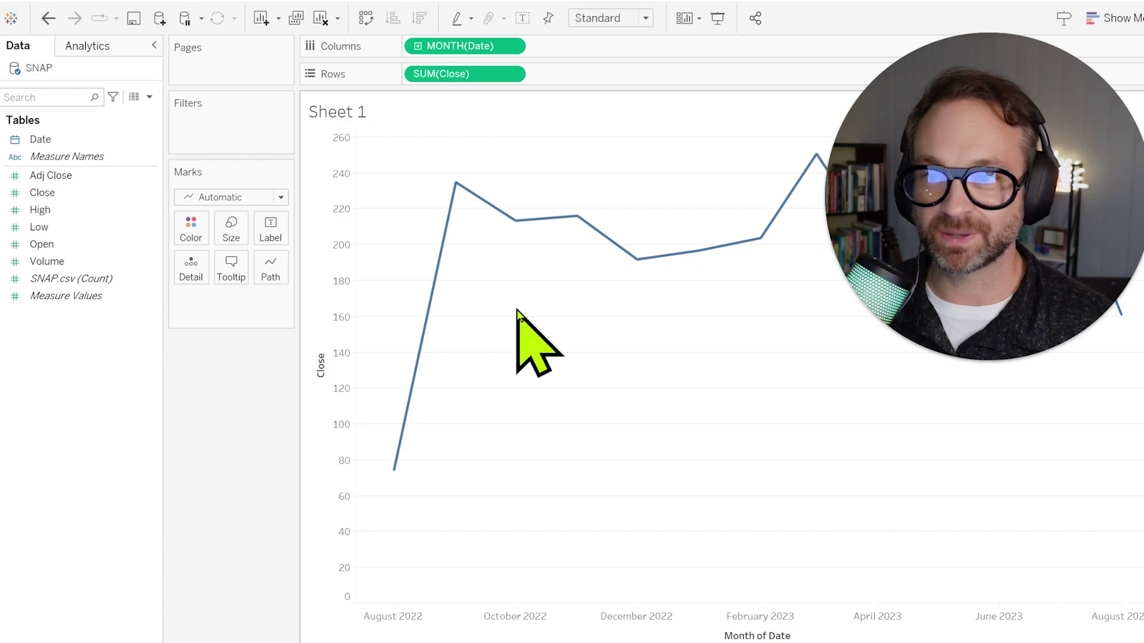
double_click(434, 73)
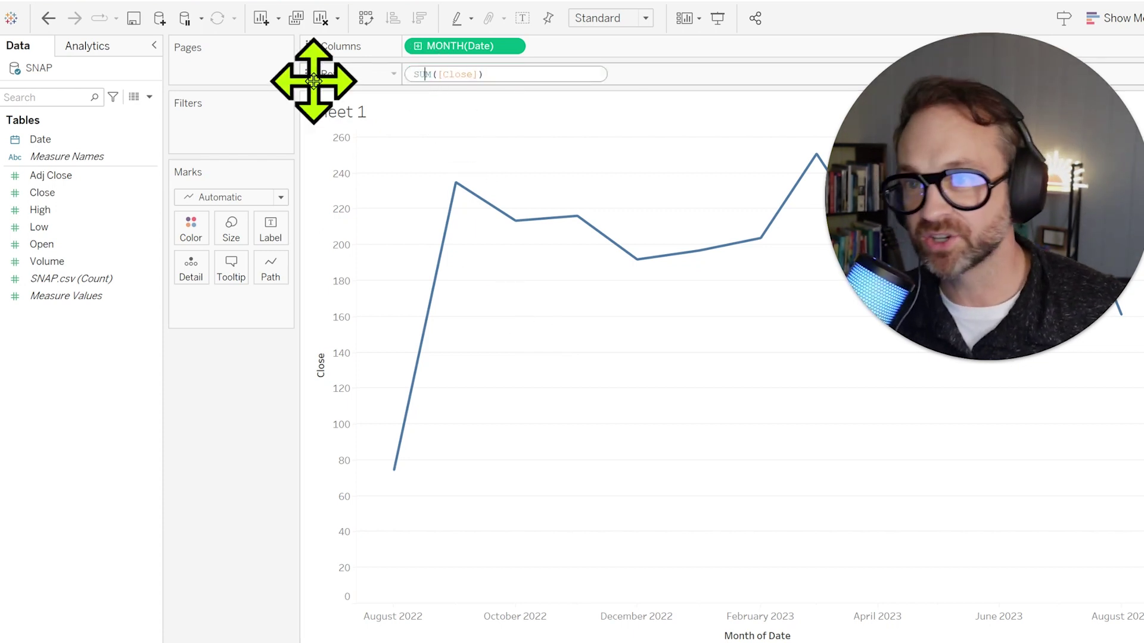
Change the Close aggregation to AVG so the axis reads Avg. Close
key(Home)
key(shift+Right)
key(shift+Right)
key(shift+Right)
text(AVG)
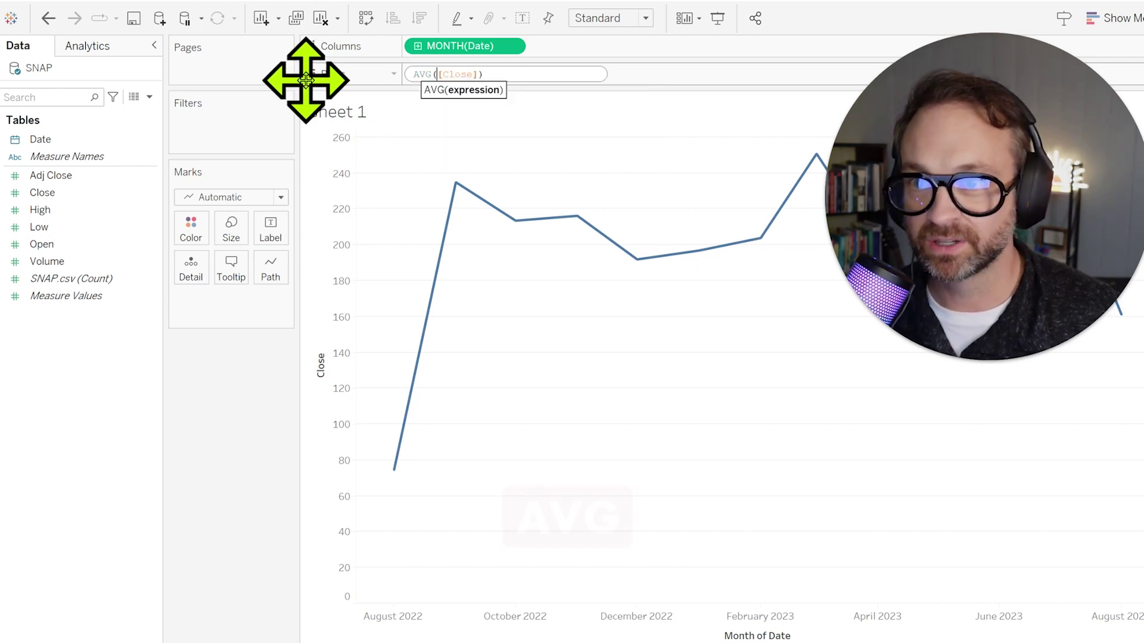
key(Return)
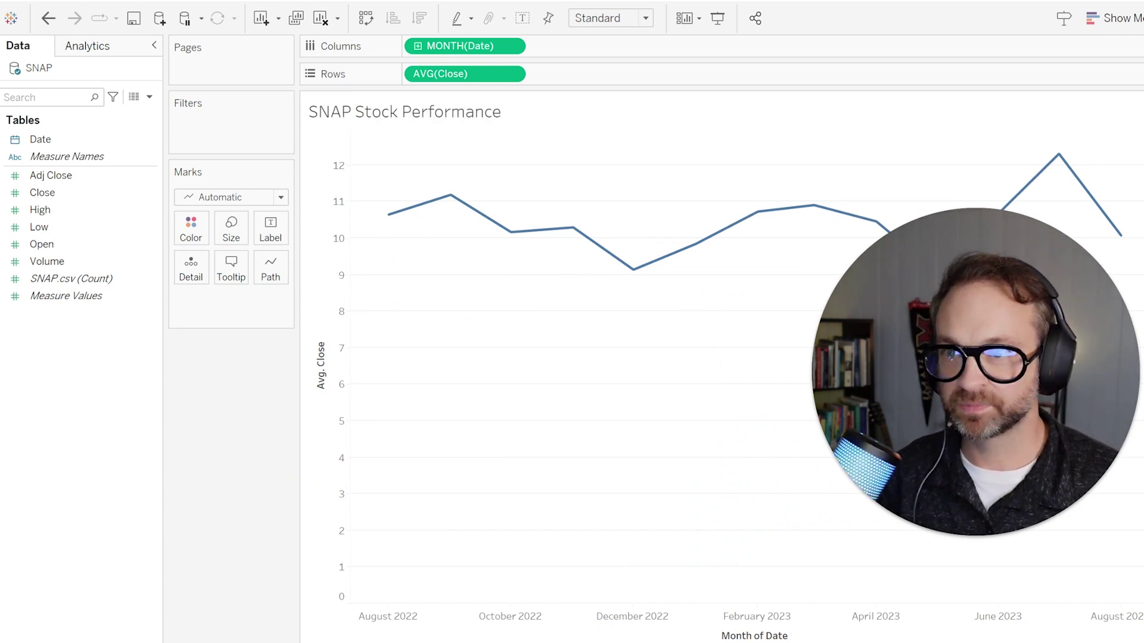
Open the formatting settings for the AVG(Close) field
click(341, 262)
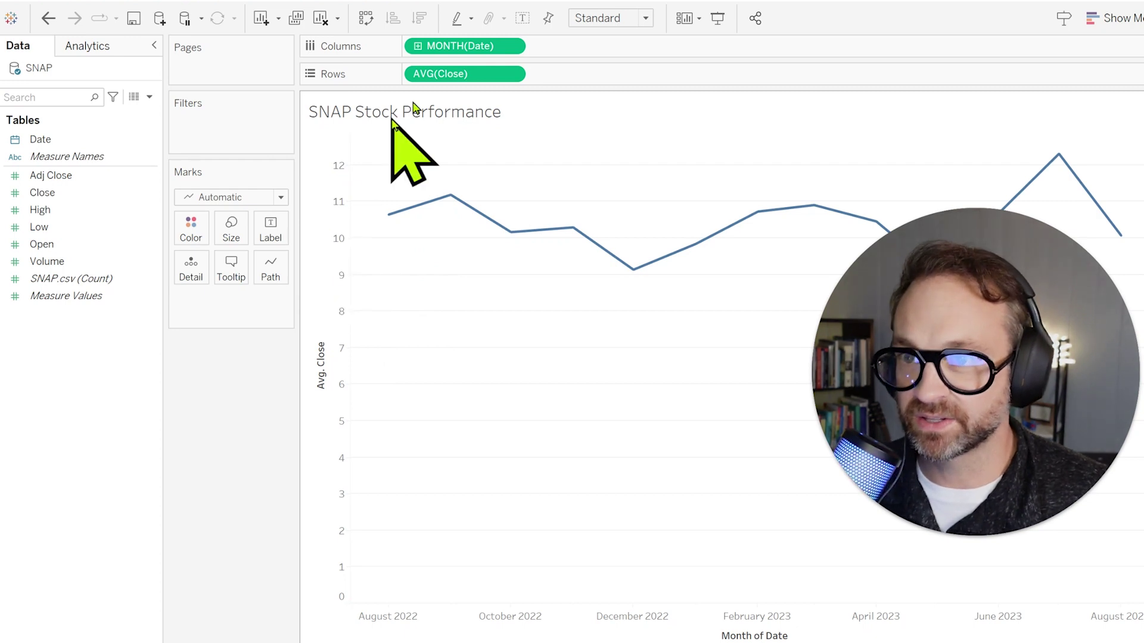
right_click(426, 74)
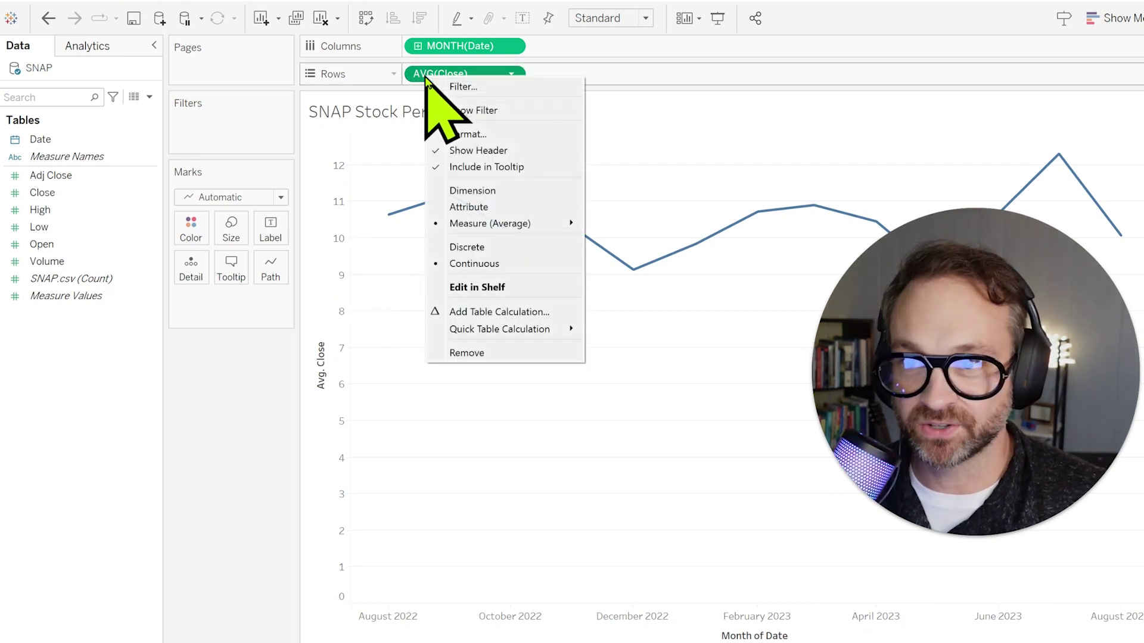
click(470, 134)
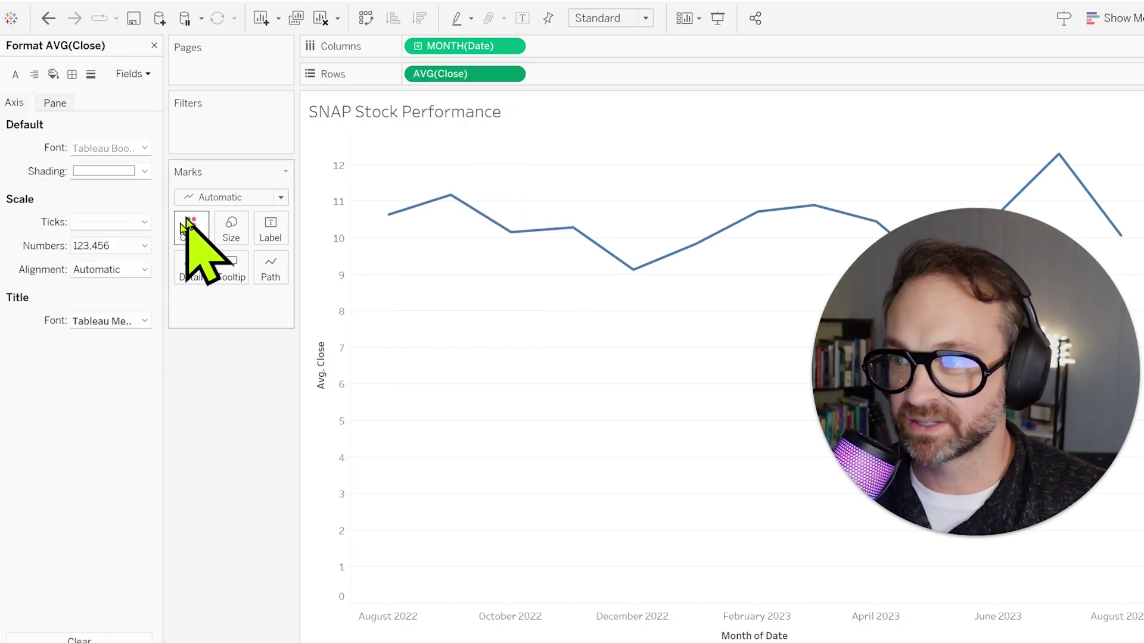
Format the Avg. Close axis numbers as Currency (Custom) with 0 decimal places
right_click(441, 74)
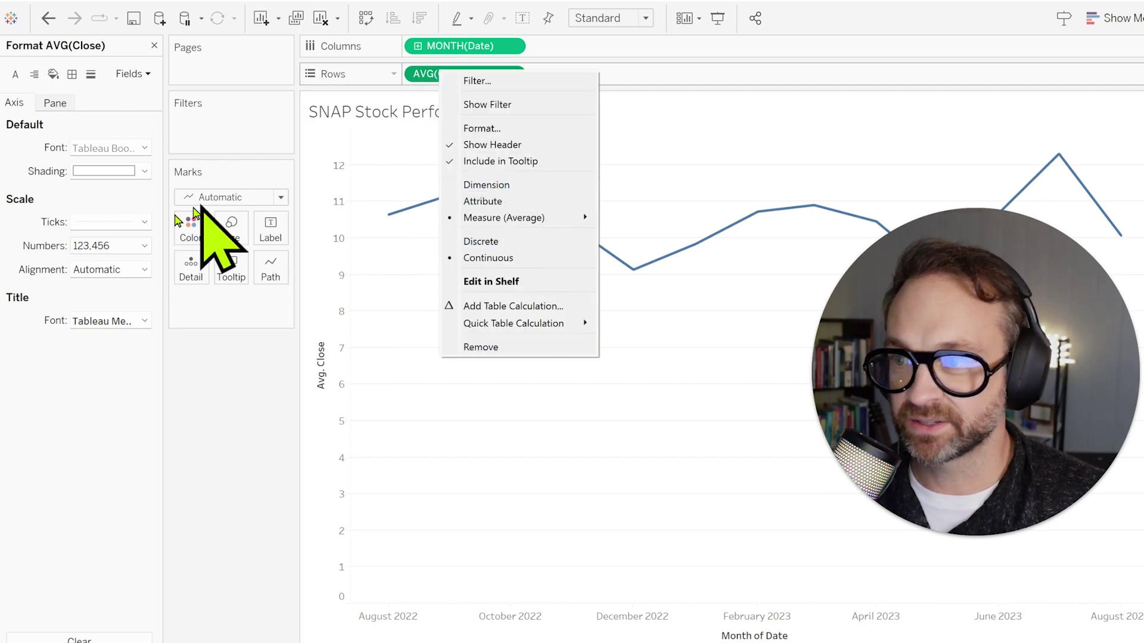
click(82, 178)
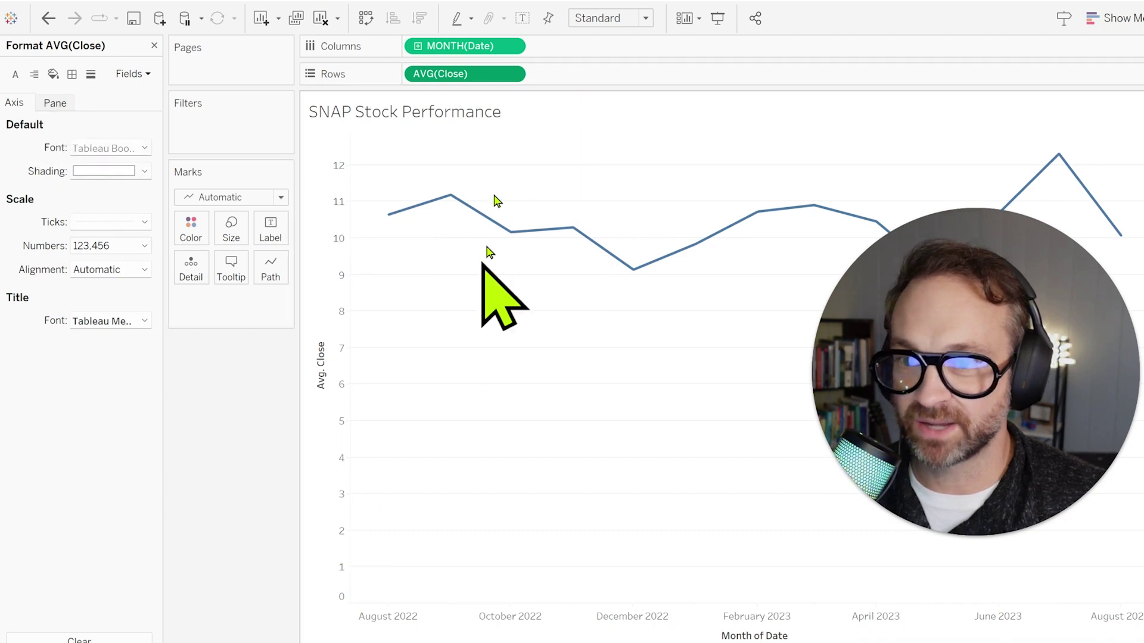
click(117, 246)
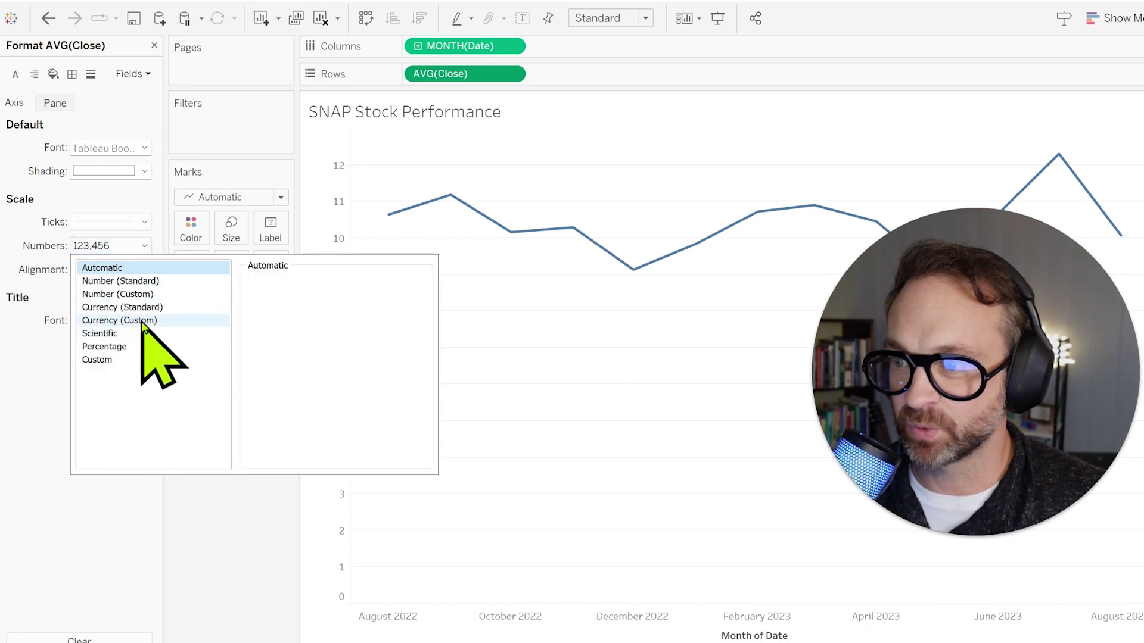
click(143, 308)
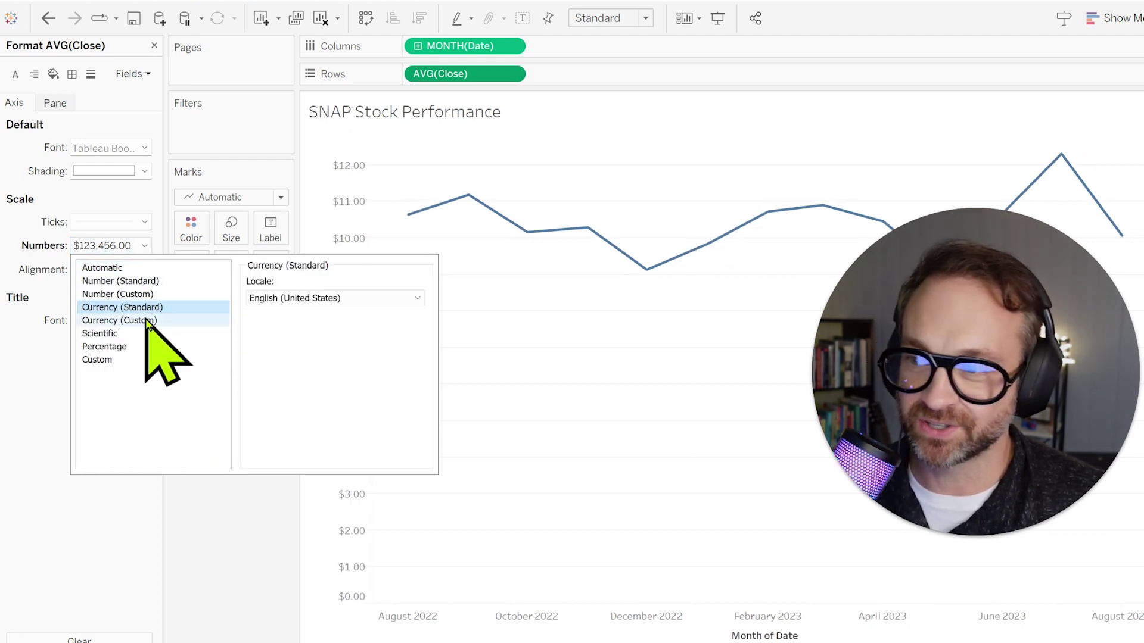
click(147, 322)
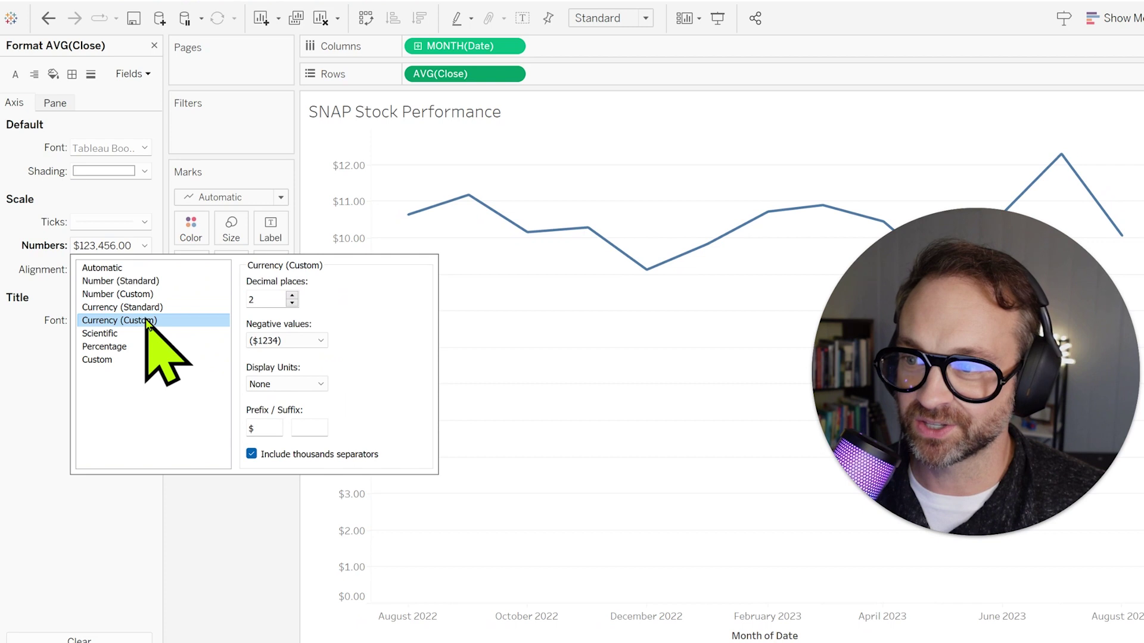
click(292, 303)
click(291, 303)
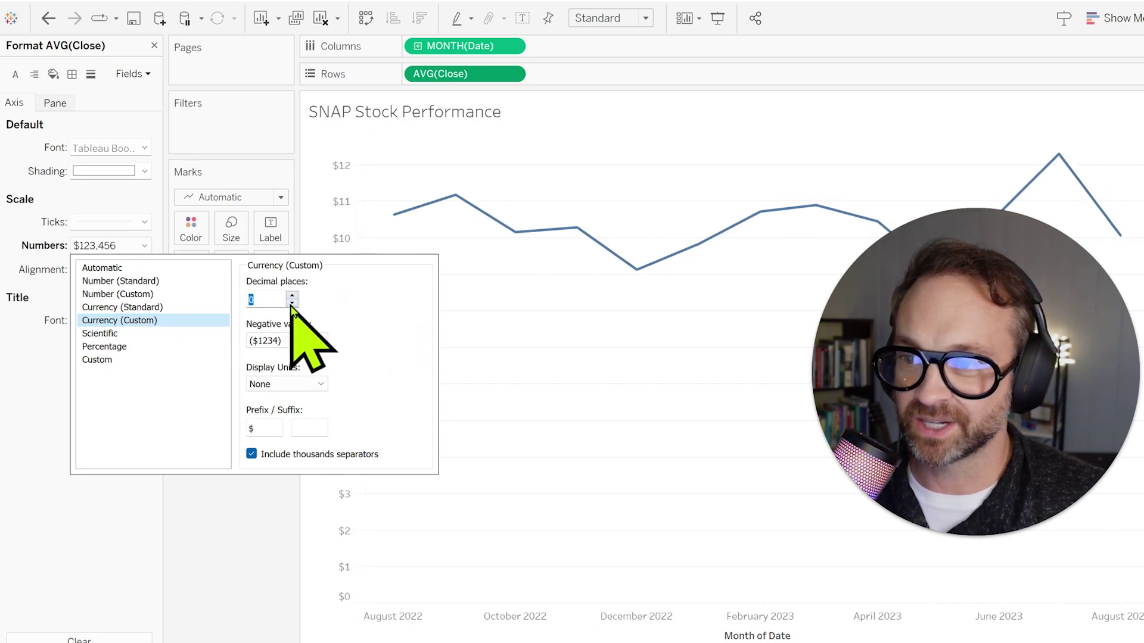
click(256, 530)
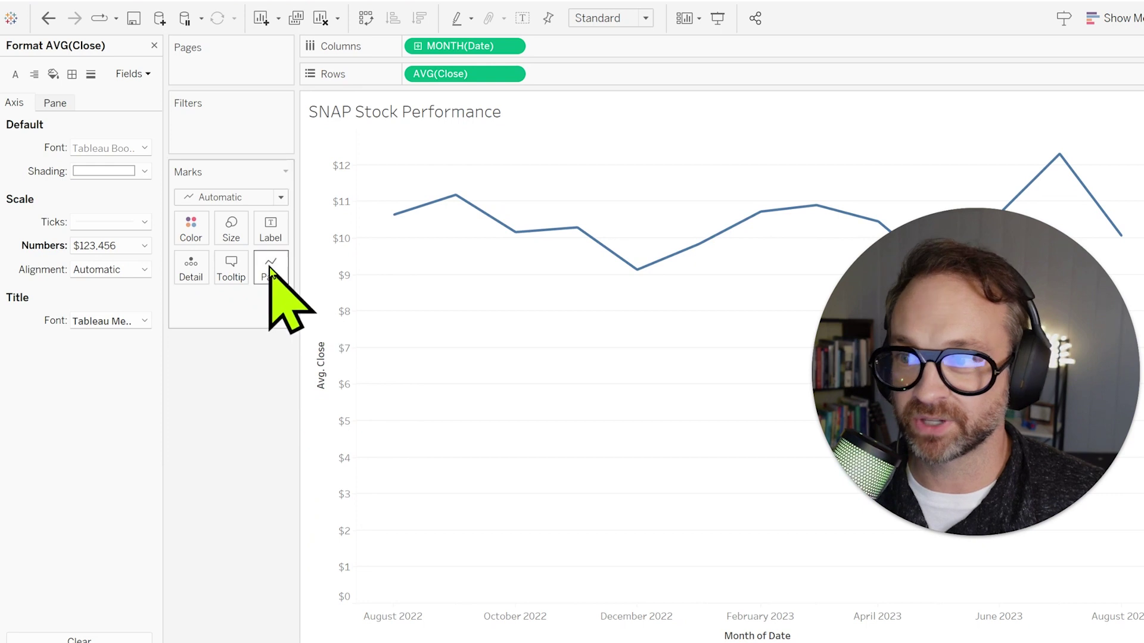
Make the price line much thicker and colour it yellow
click(231, 227)
mouse_move(307, 271)
mouse_down()
mouse_move(350, 274)
mouse_move(317, 275)
mouse_up()
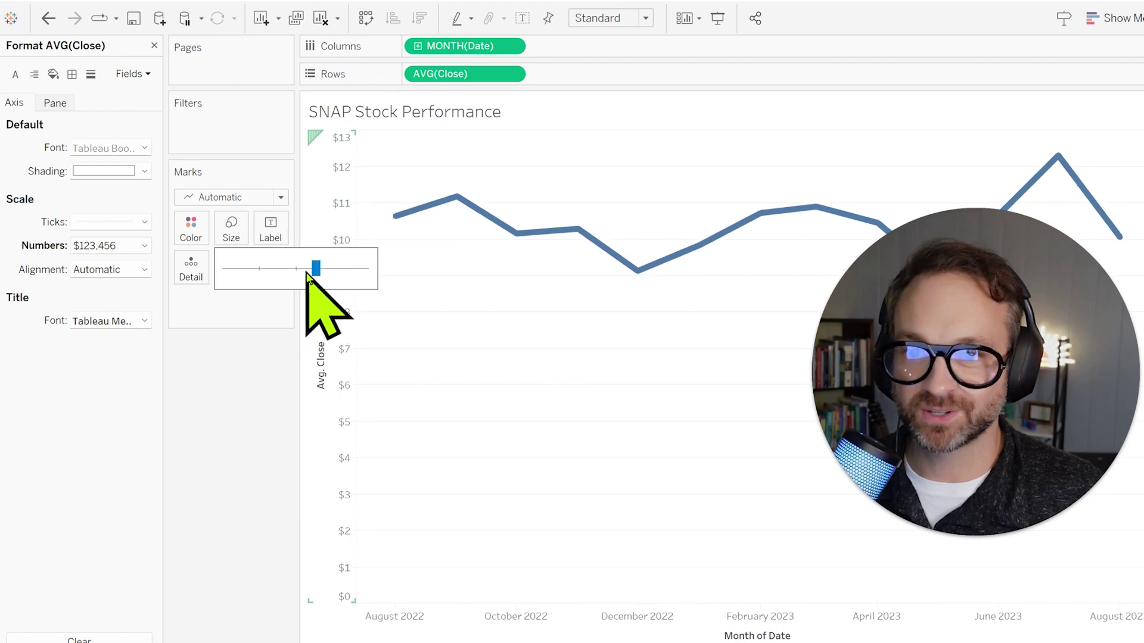
click(189, 233)
click(262, 278)
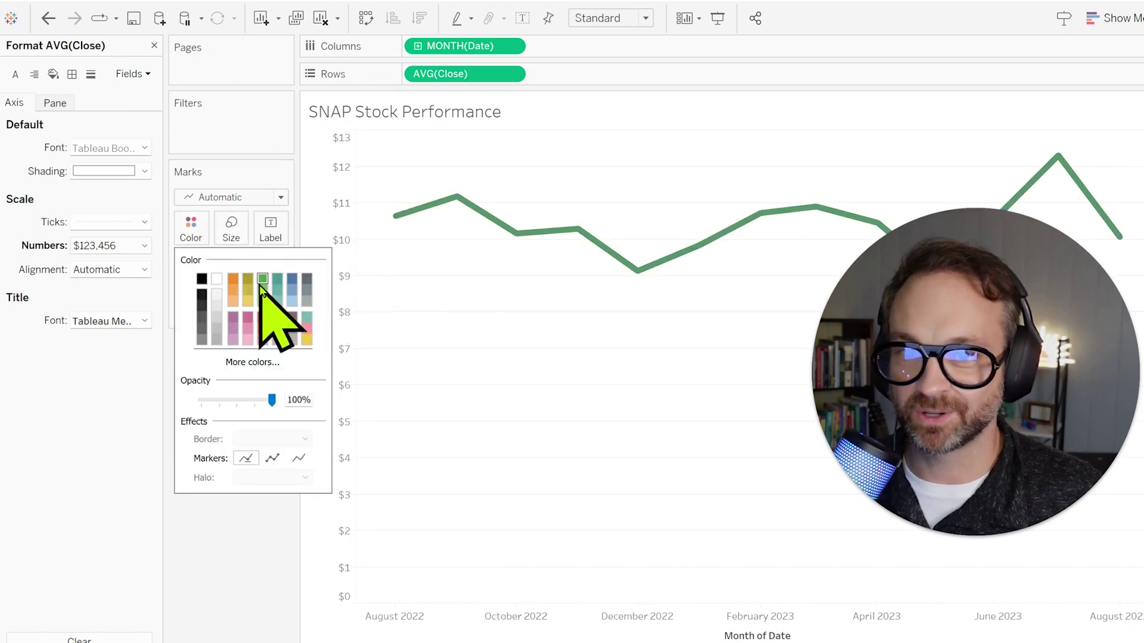
click(307, 339)
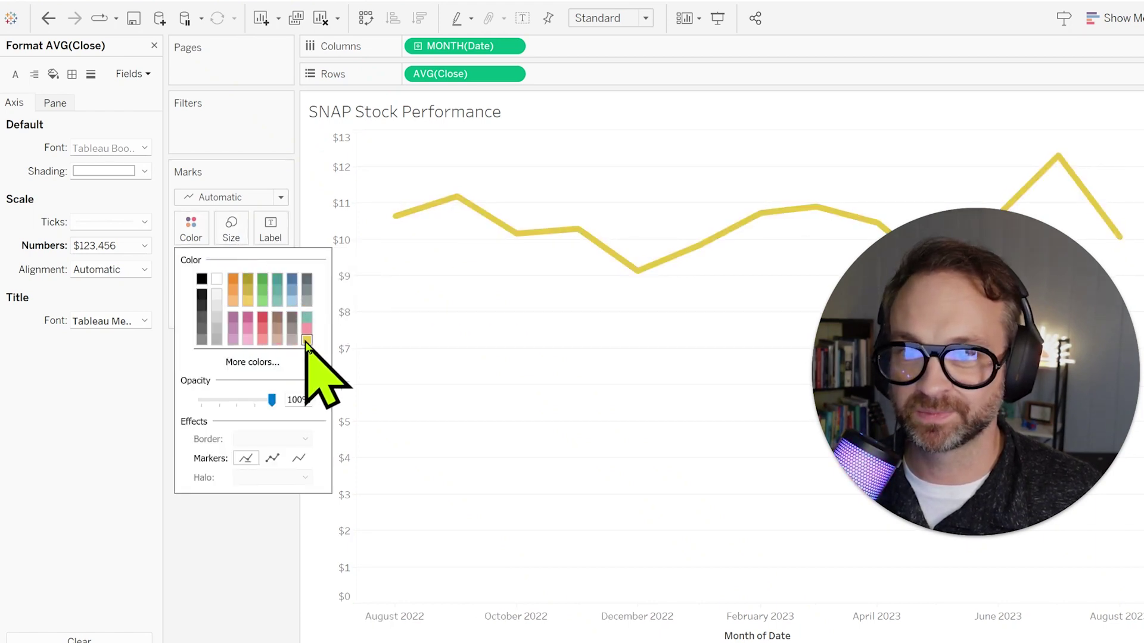
drag(932, 390, 858, 459)
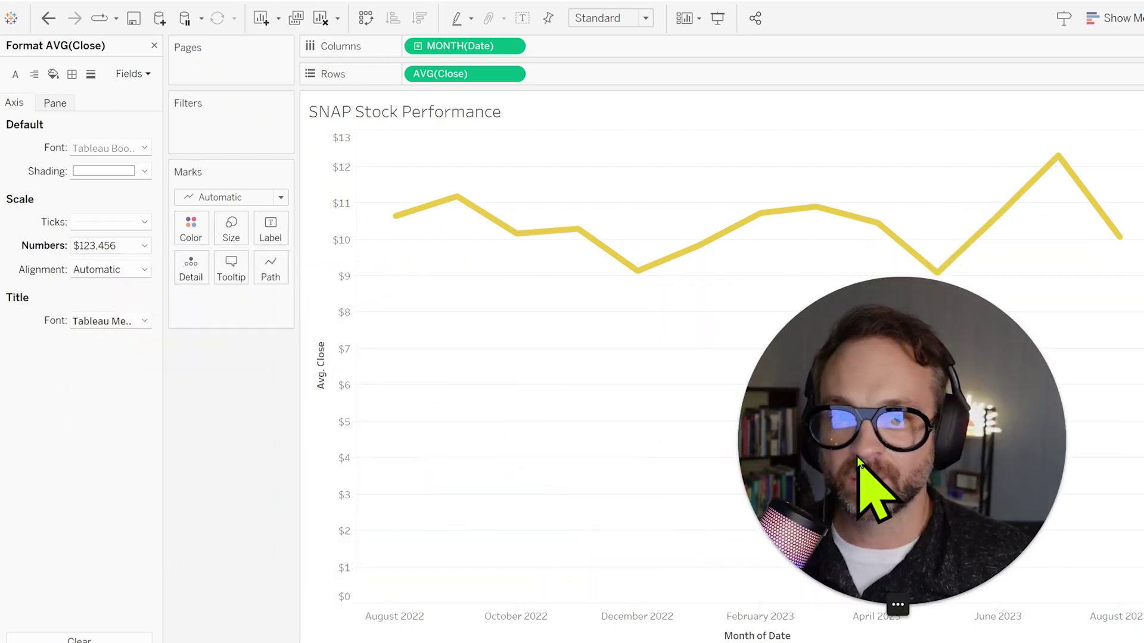
click(154, 46)
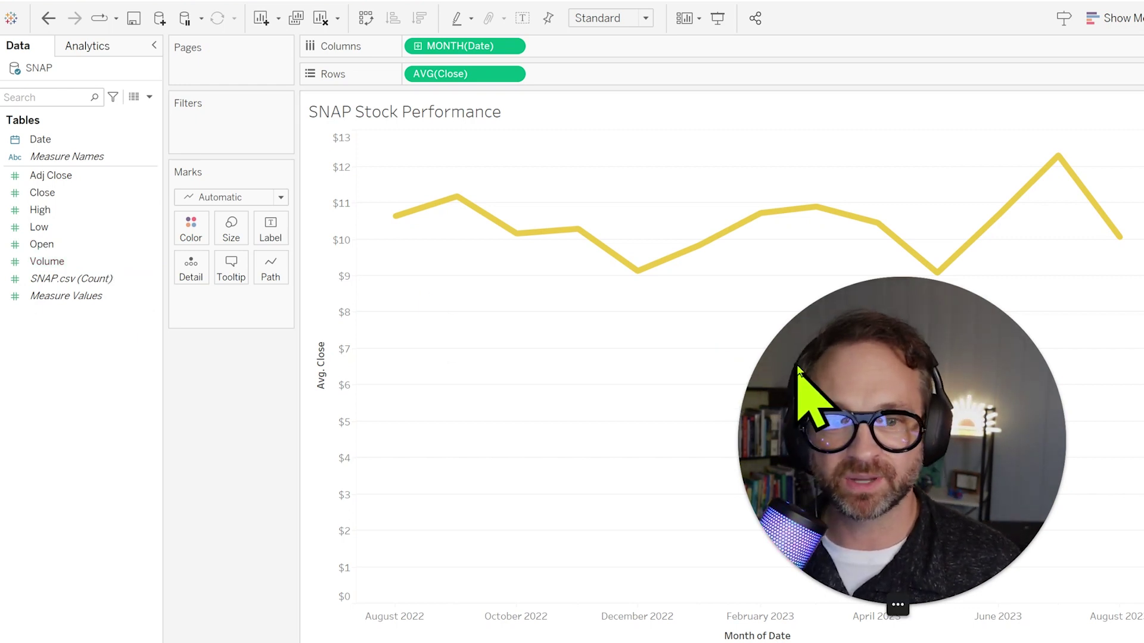
Inspect the thick yellow monthly Avg. Close line, which dips to $9 in May 2023
mouse_move(938, 276)
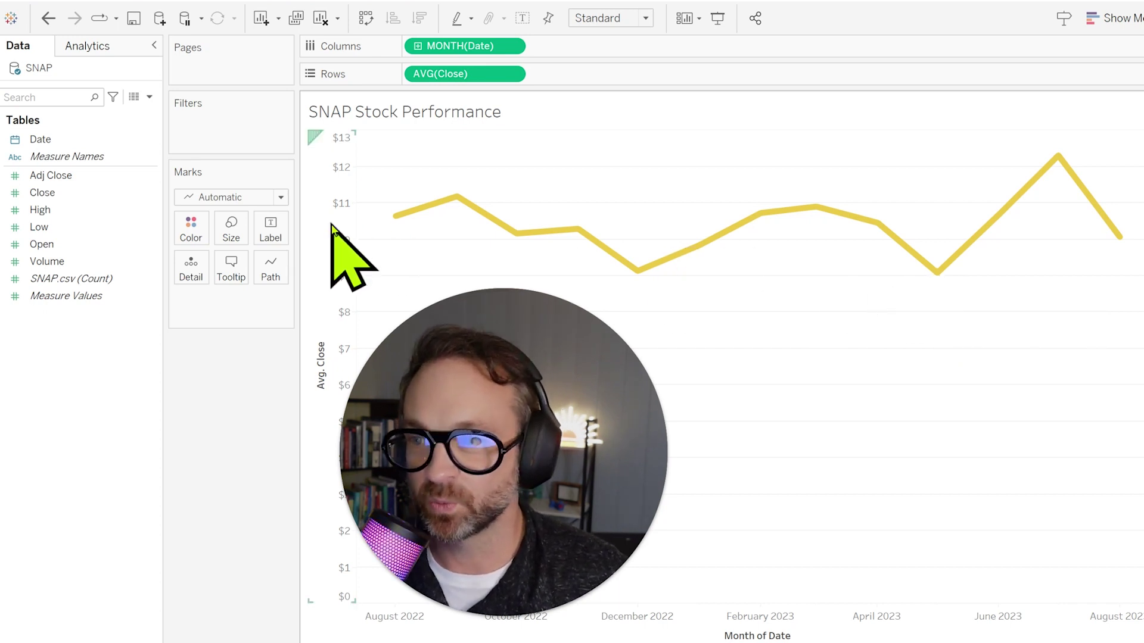
Colour the line by SUM(Volume) using a reversed Orange-Gold palette
click(122, 262)
drag(122, 262, 203, 231)
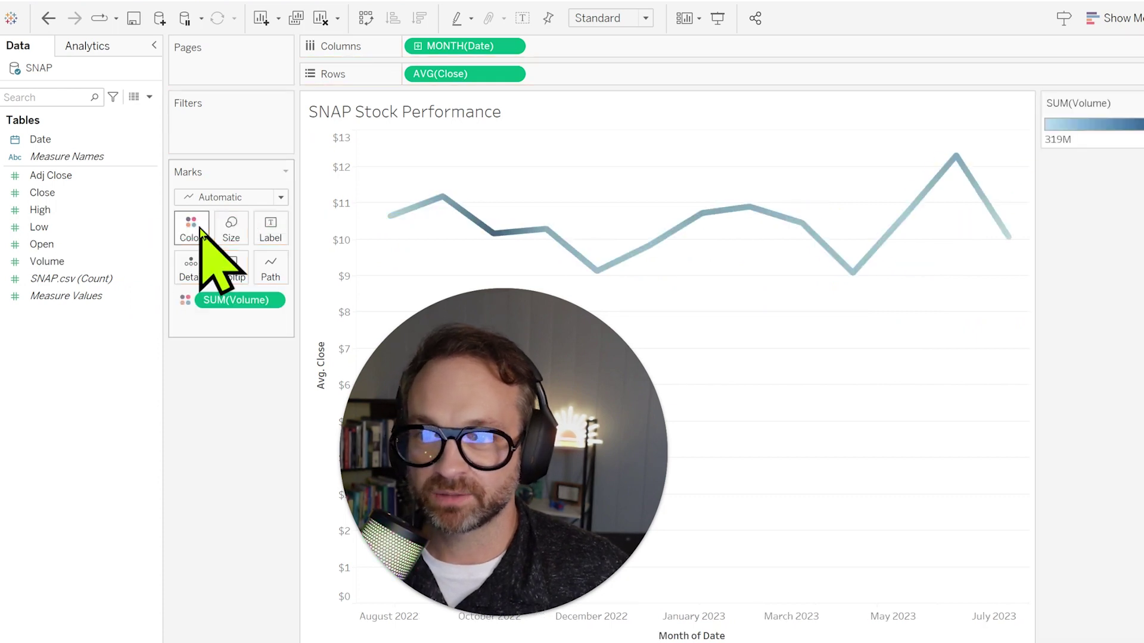
click(204, 230)
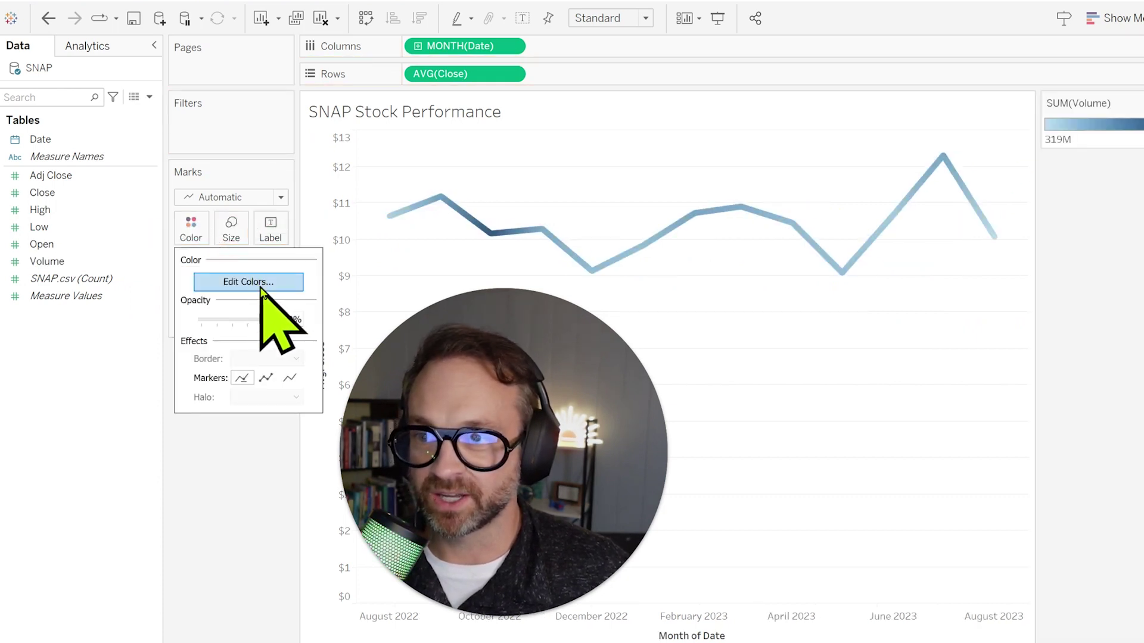
click(248, 281)
click(611, 275)
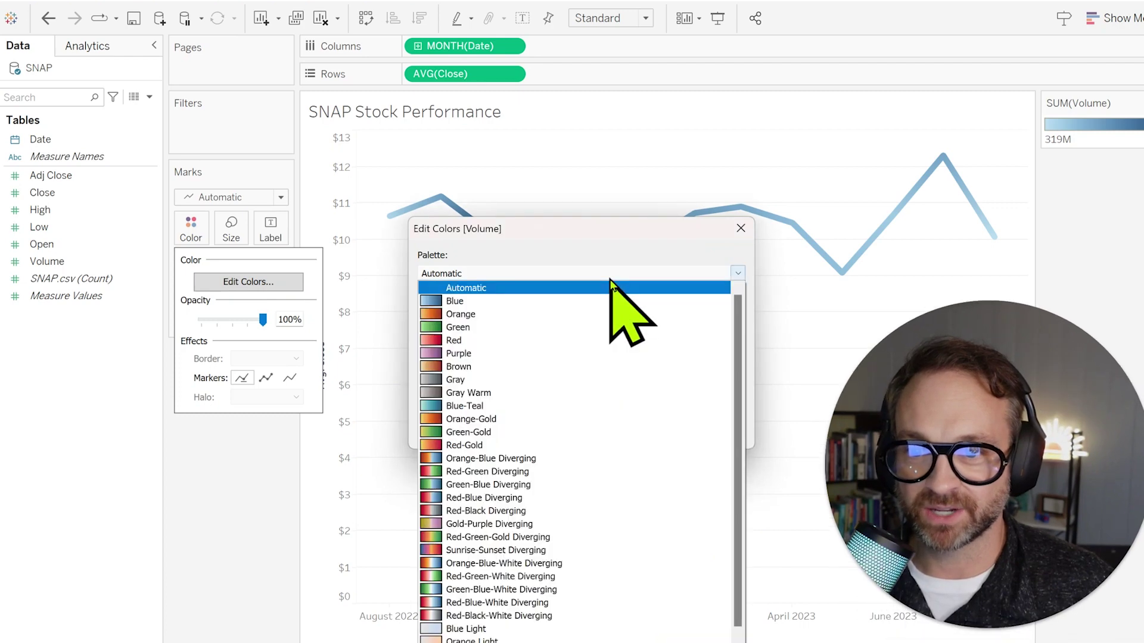
scroll(625, 459, down, 1)
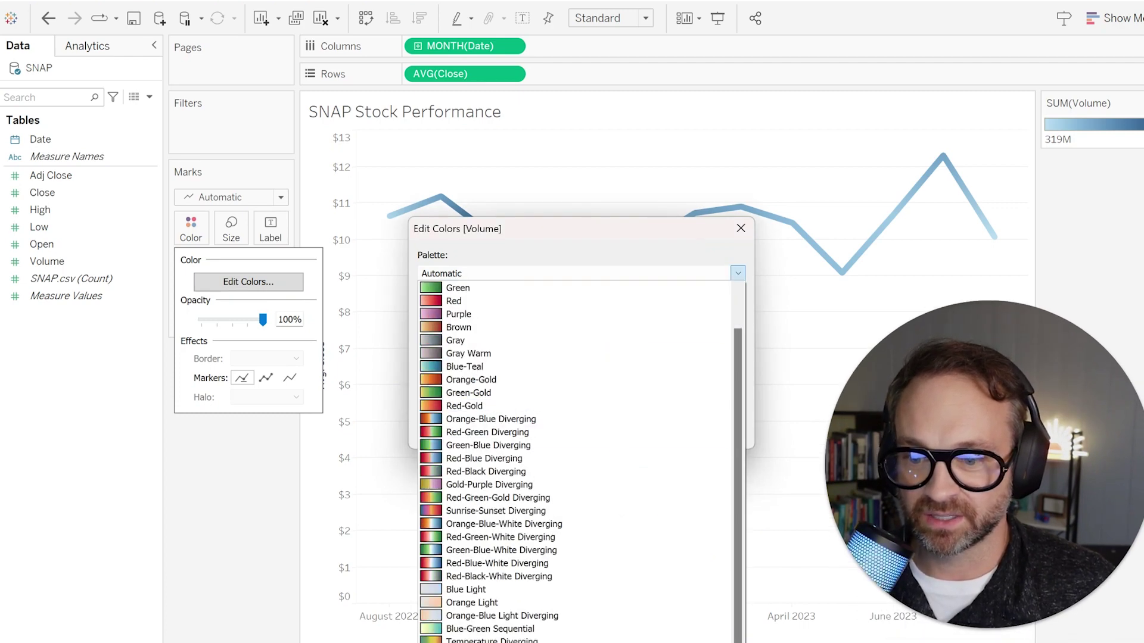
scroll(504, 608, up, 1)
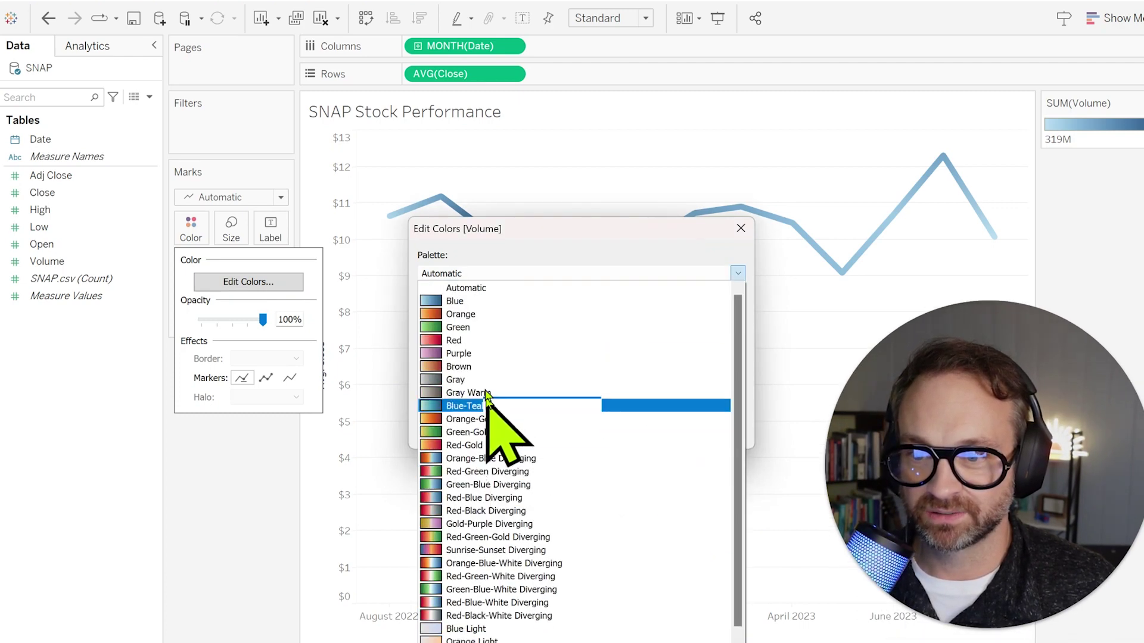
click(499, 419)
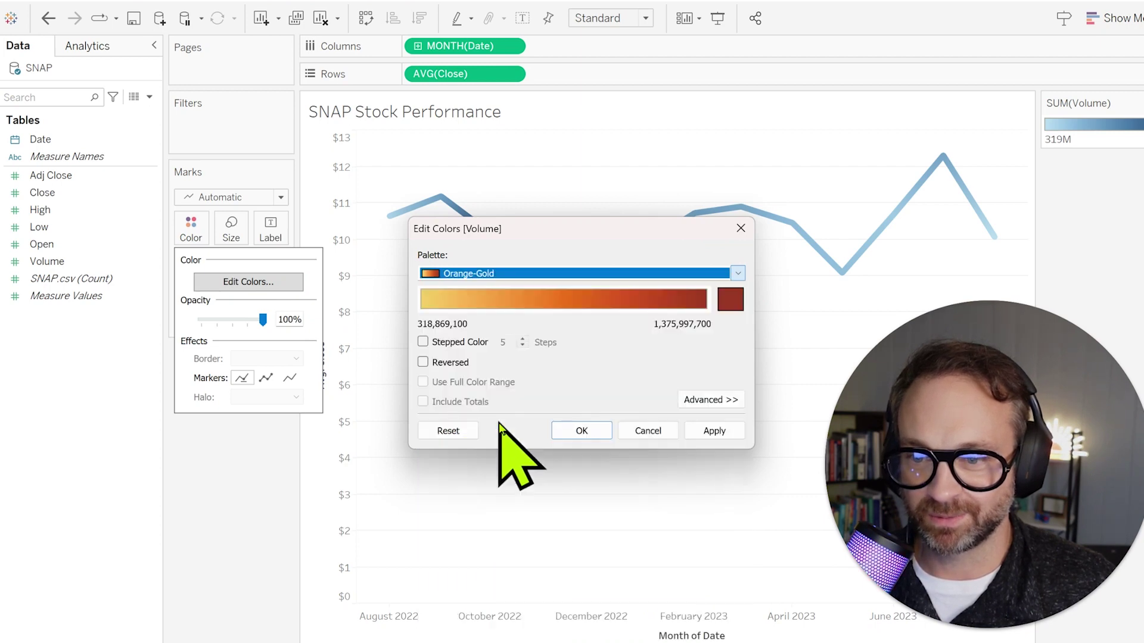
click(434, 362)
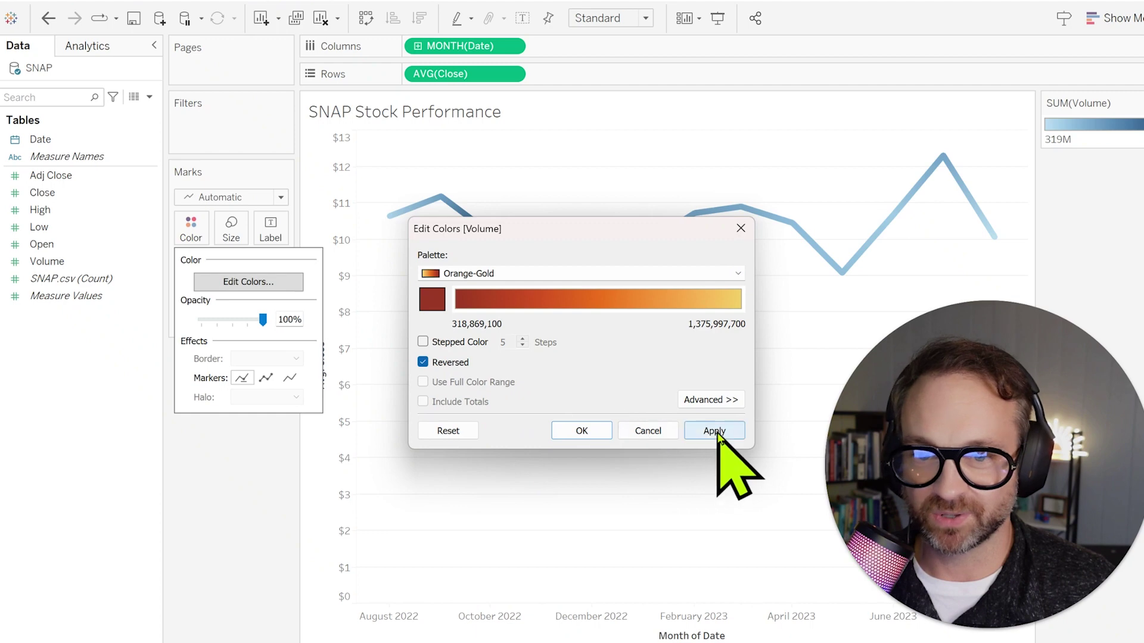
click(717, 431)
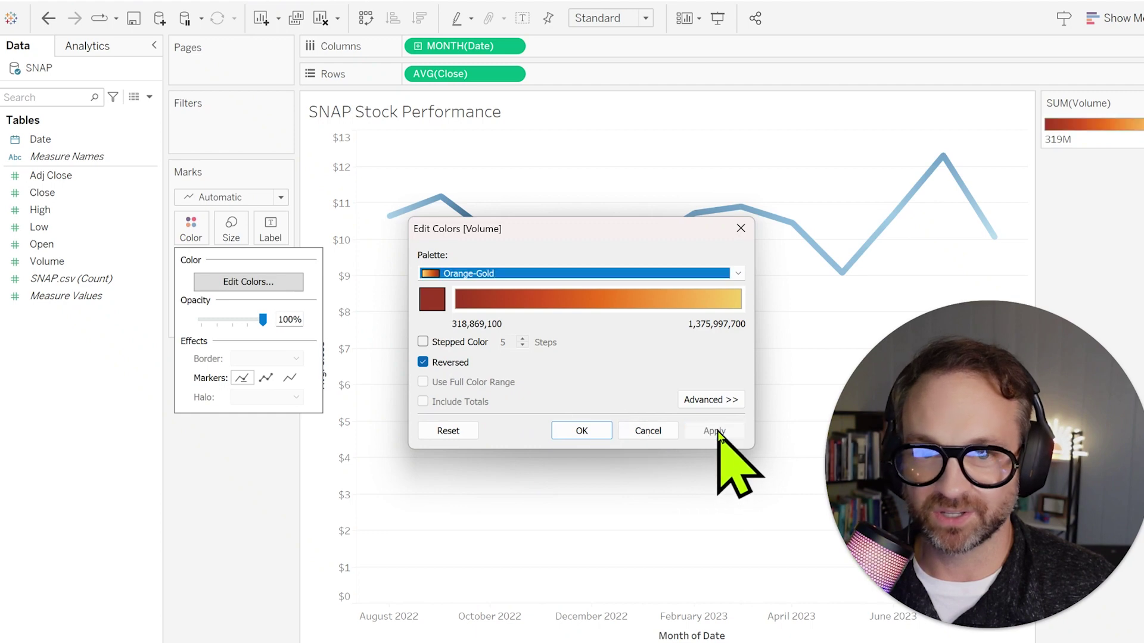
click(573, 432)
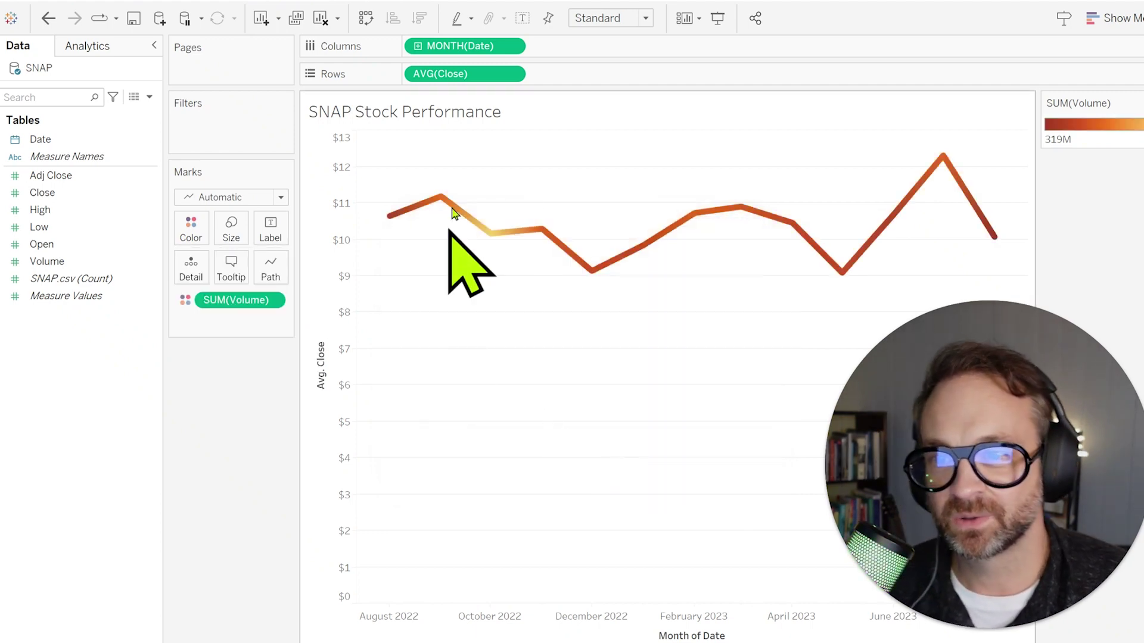
mouse_move(487, 245)
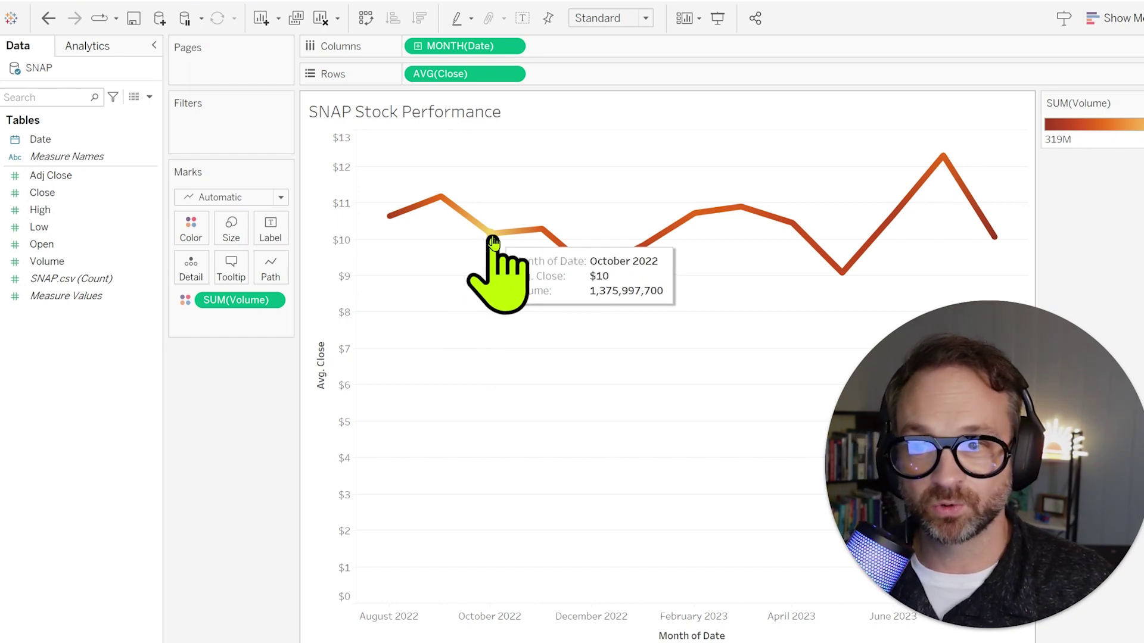
Change the Date pill from Month to Exact Date to show daily closes
right_click(464, 50)
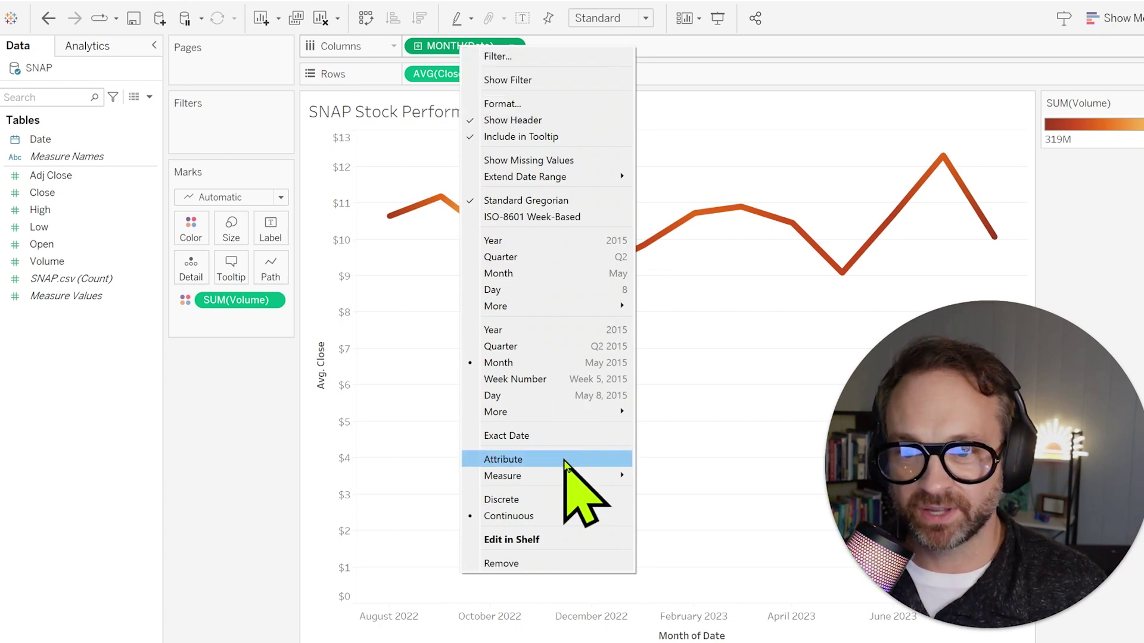
click(565, 437)
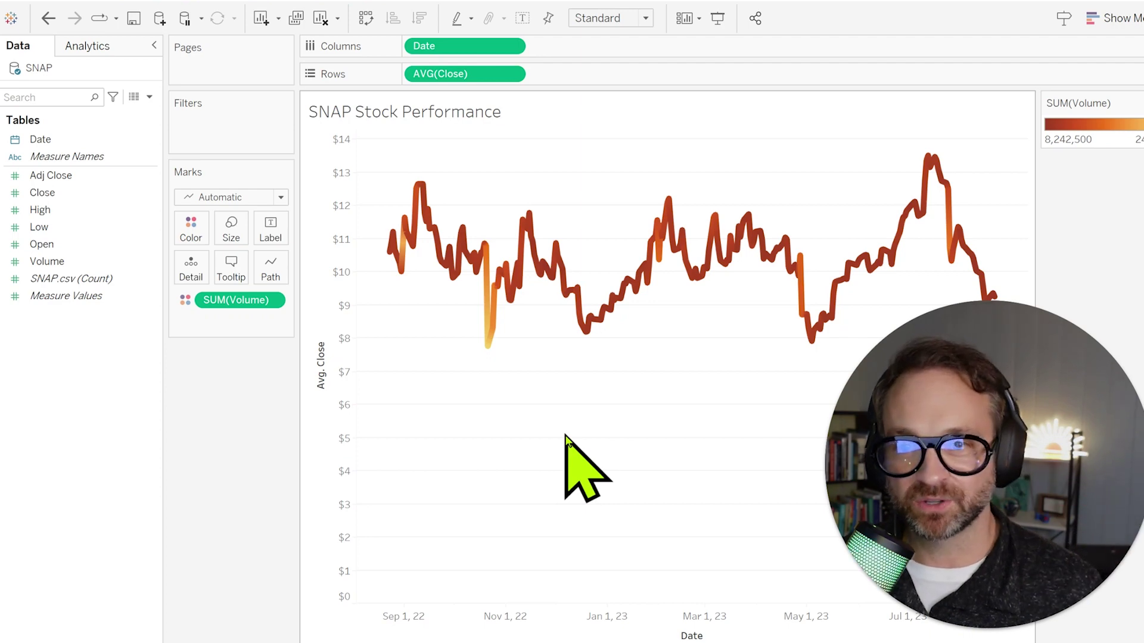
mouse_move(488, 356)
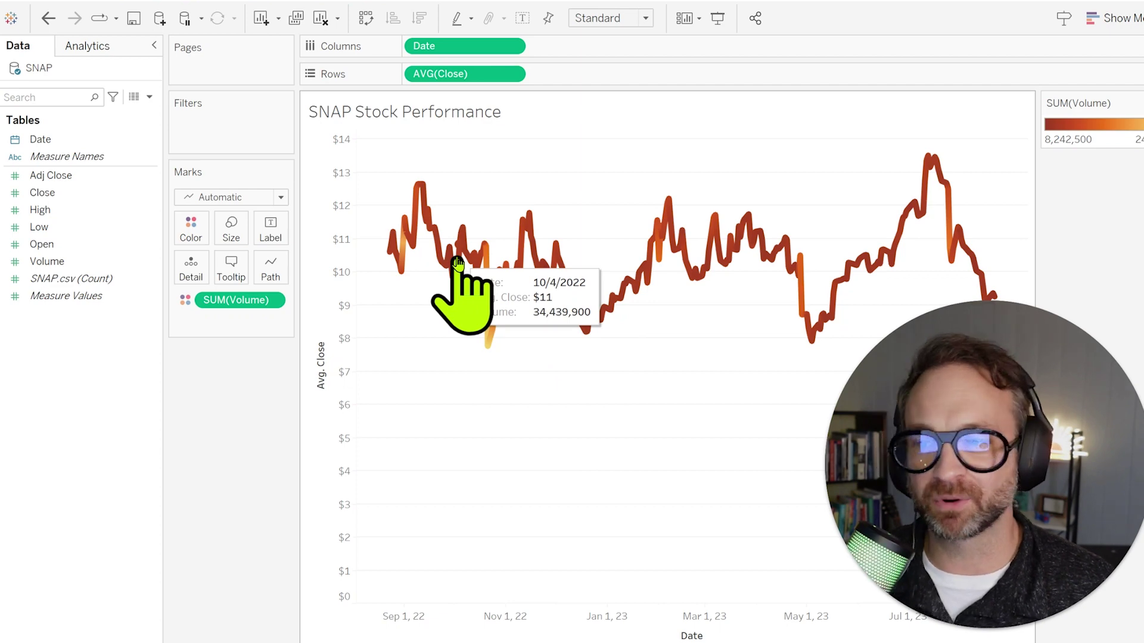
right_click(472, 46)
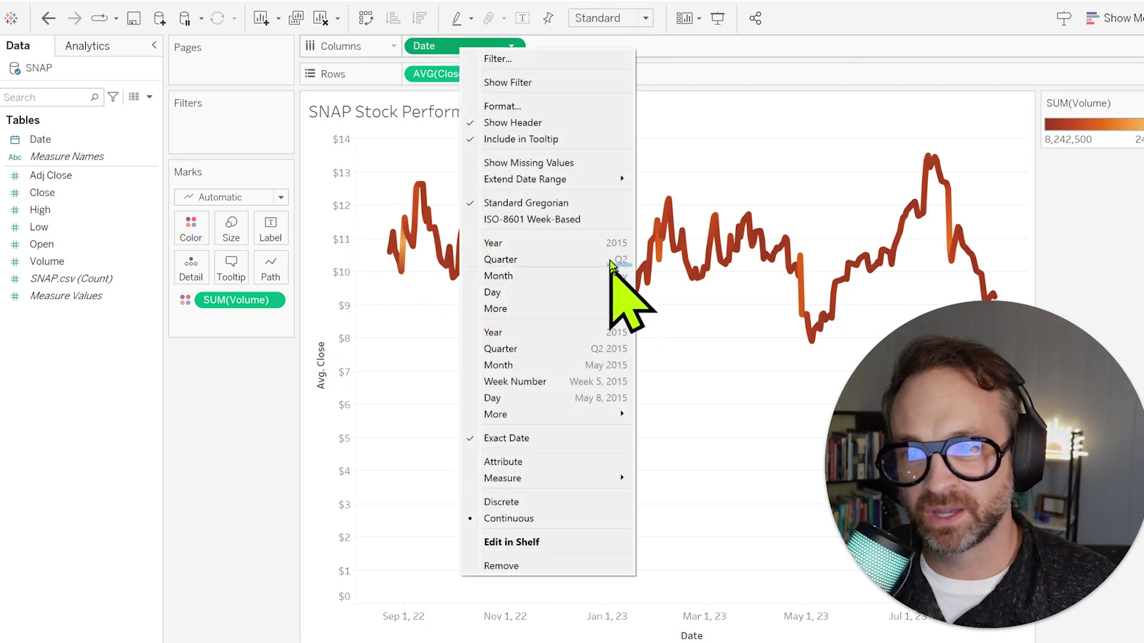
Group the dates by month of year, then switch the date grouping to quarters
click(614, 276)
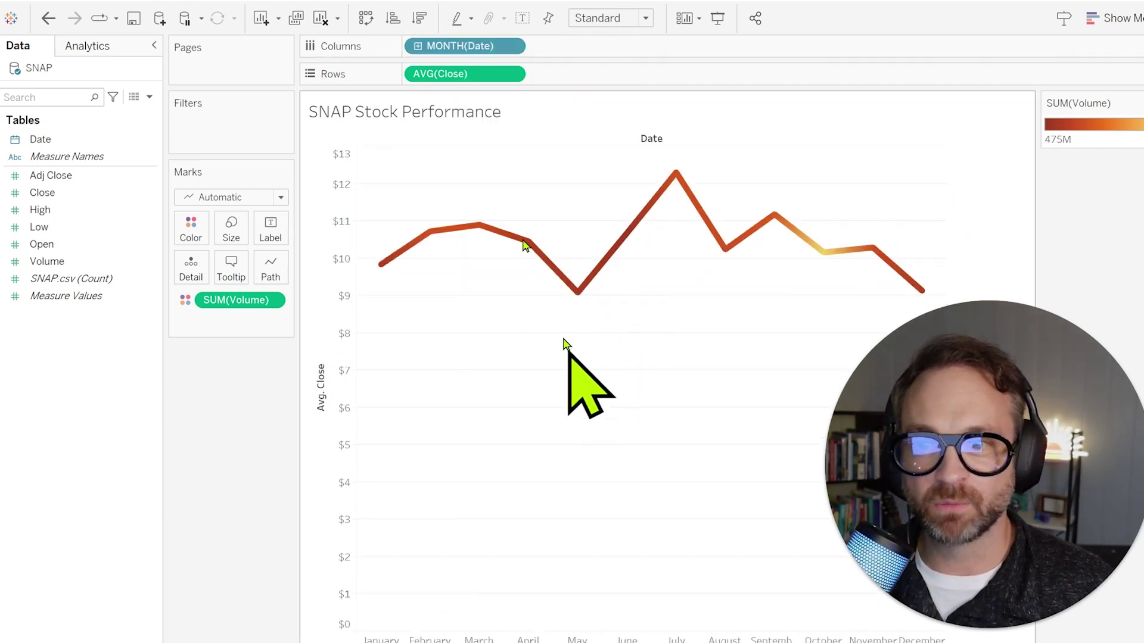
right_click(465, 51)
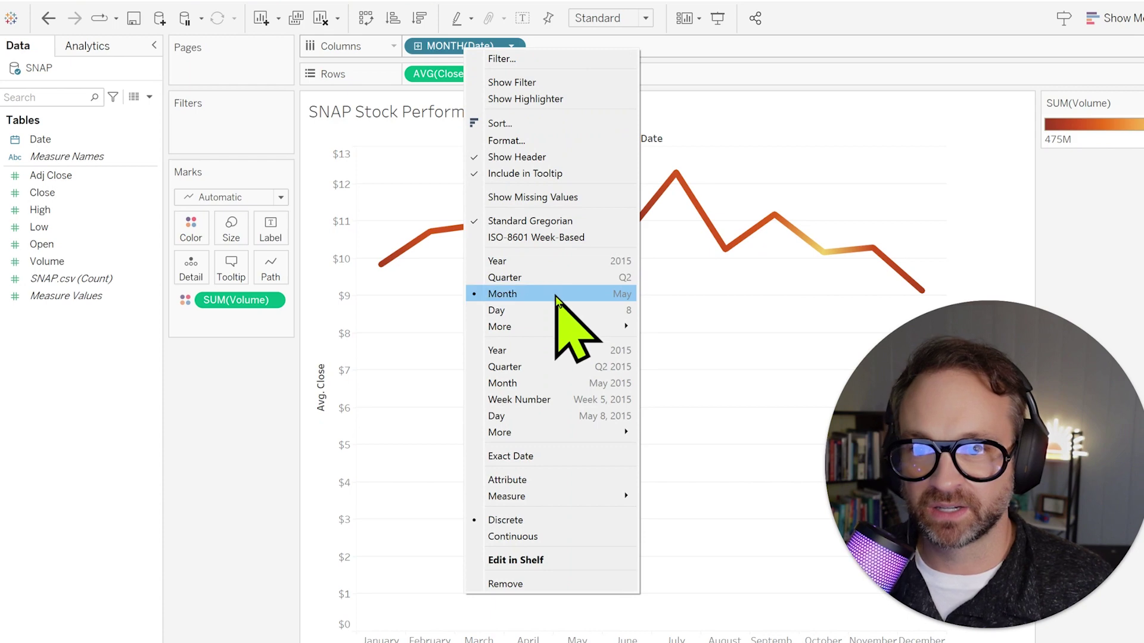
click(573, 279)
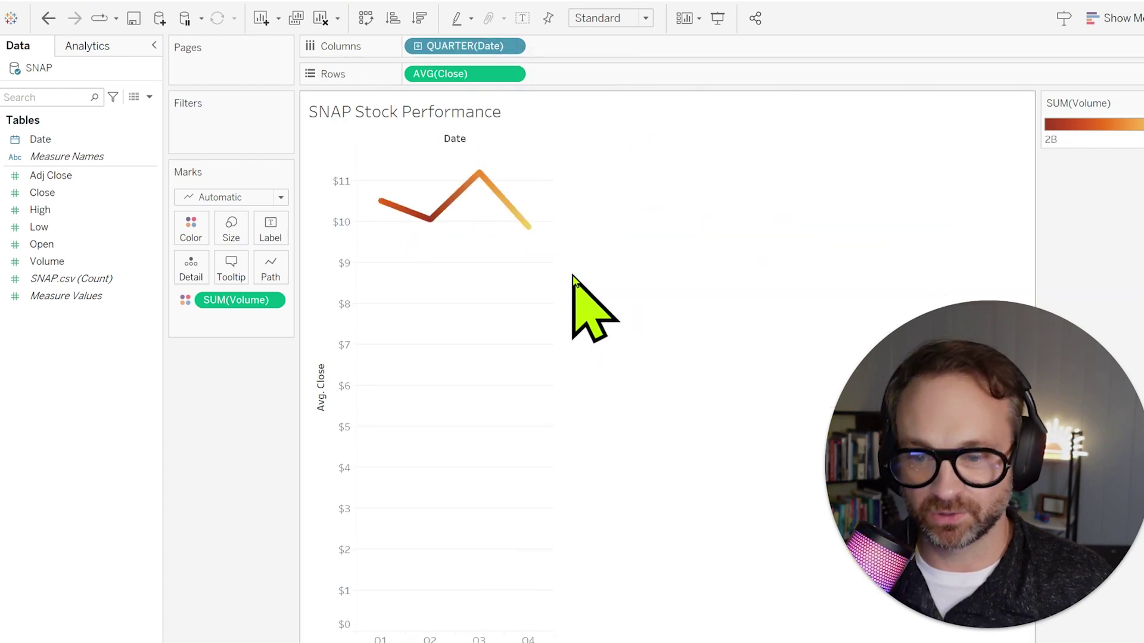
Drill quarters down into months, remove the month level, then undo back to January–December monthly averages
click(417, 46)
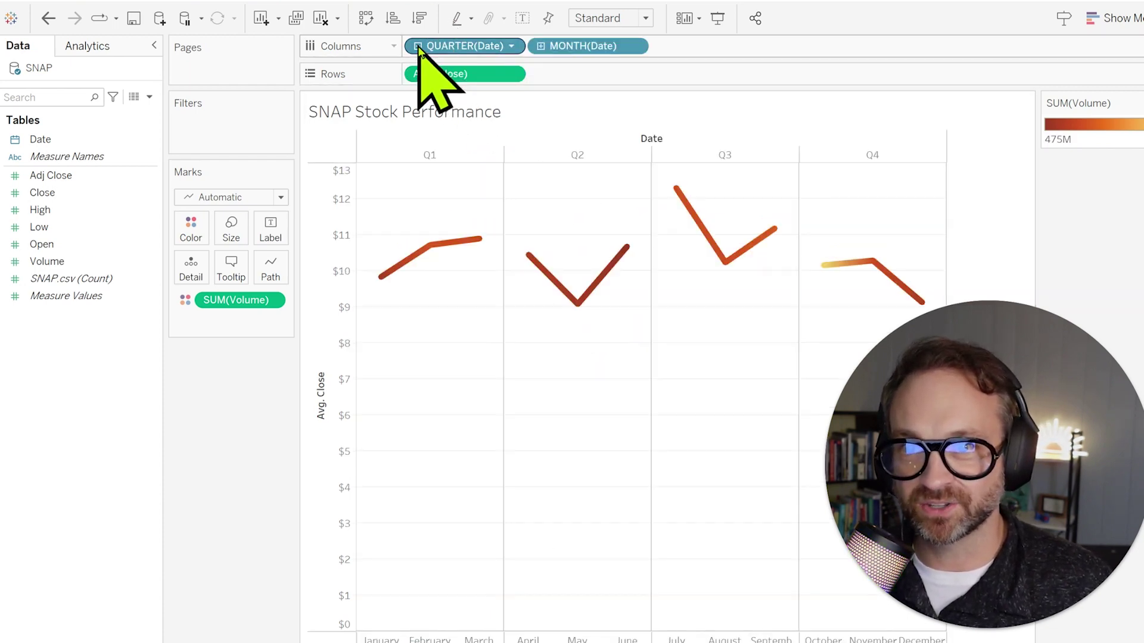
drag(554, 49, 448, 52)
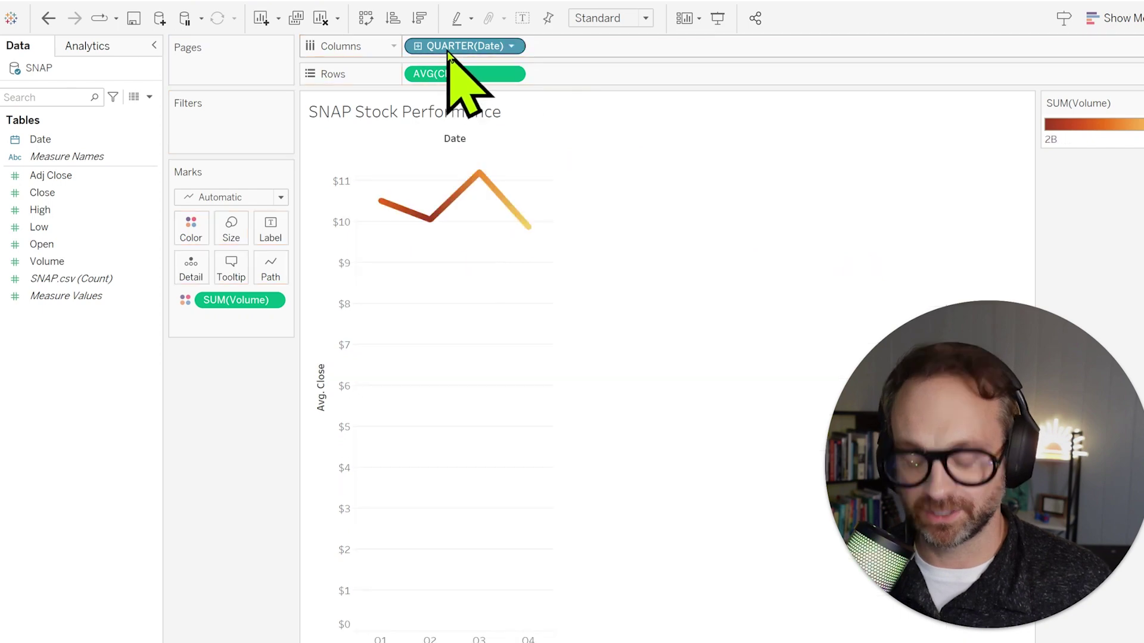
key(ctrl+z)
key(ctrl+z)
key(ctrl+z)
key(ctrl+z)
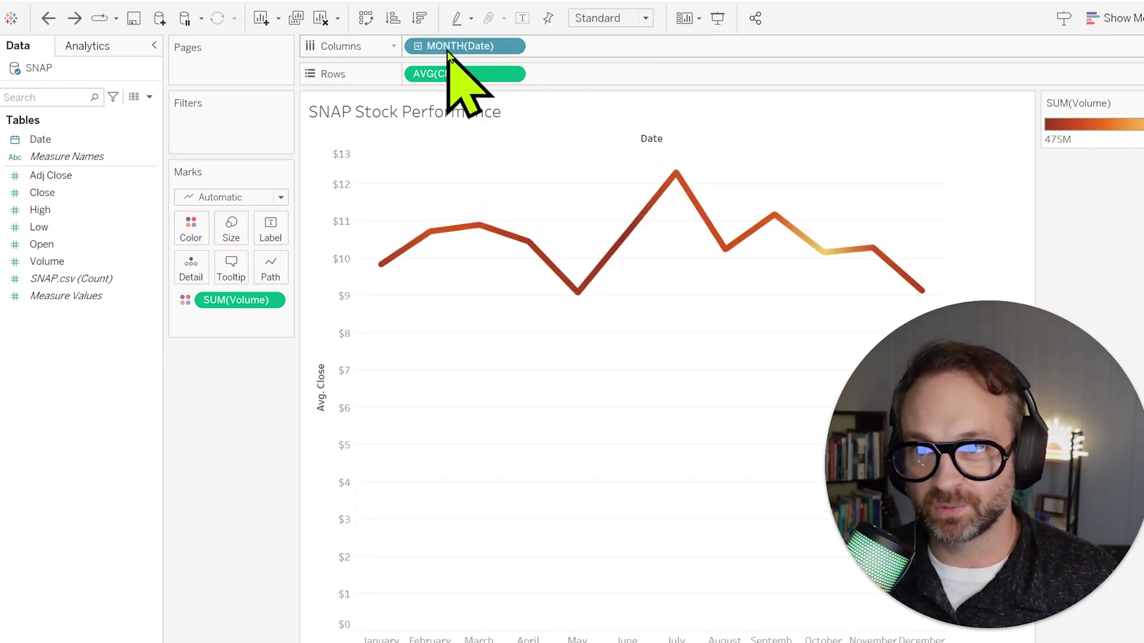
right_click(447, 52)
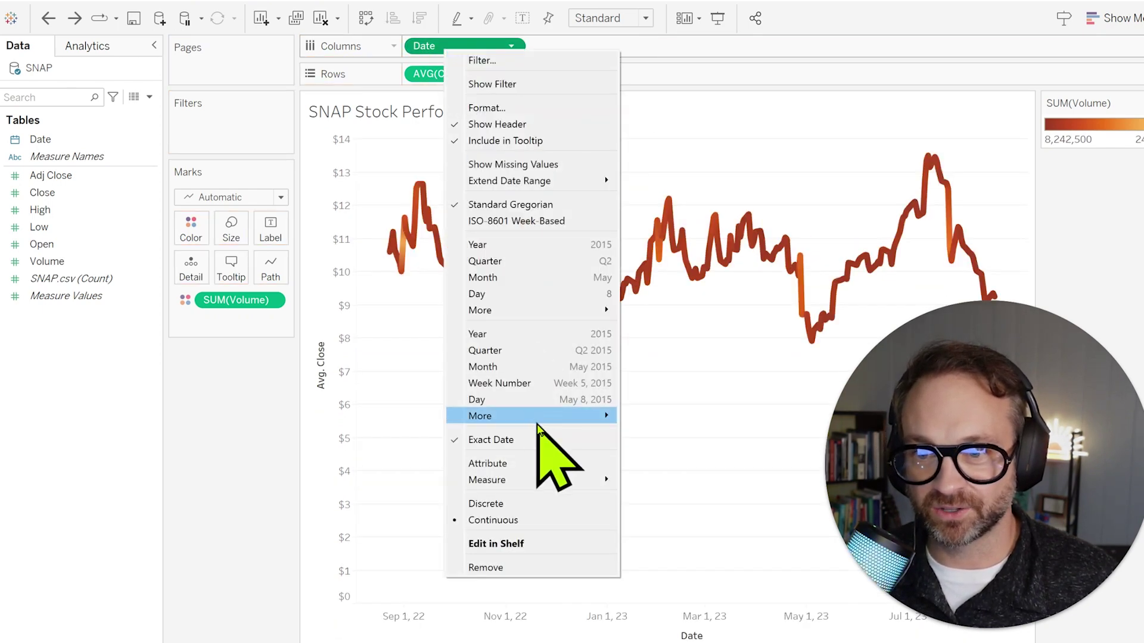
mouse_move(539, 417)
click(637, 420)
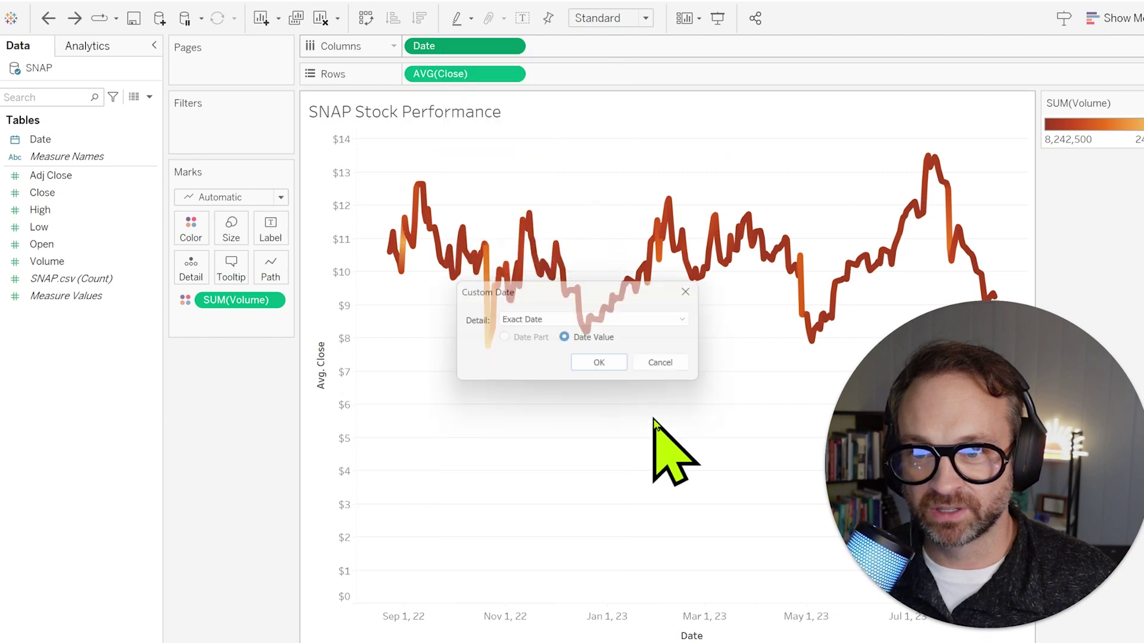
click(591, 321)
click(600, 414)
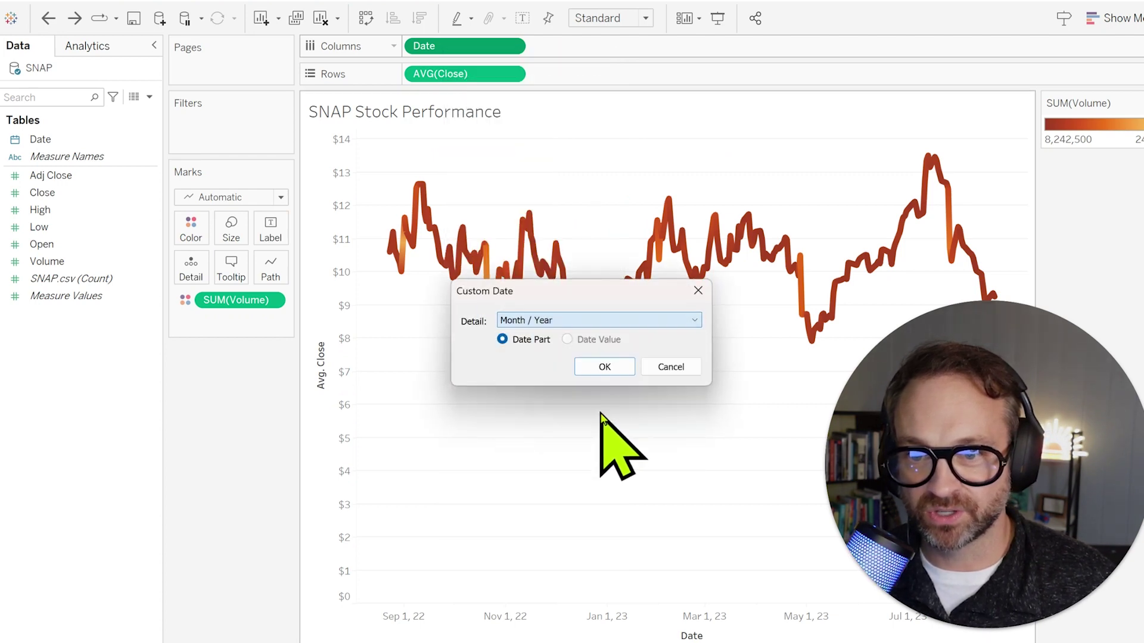
click(605, 366)
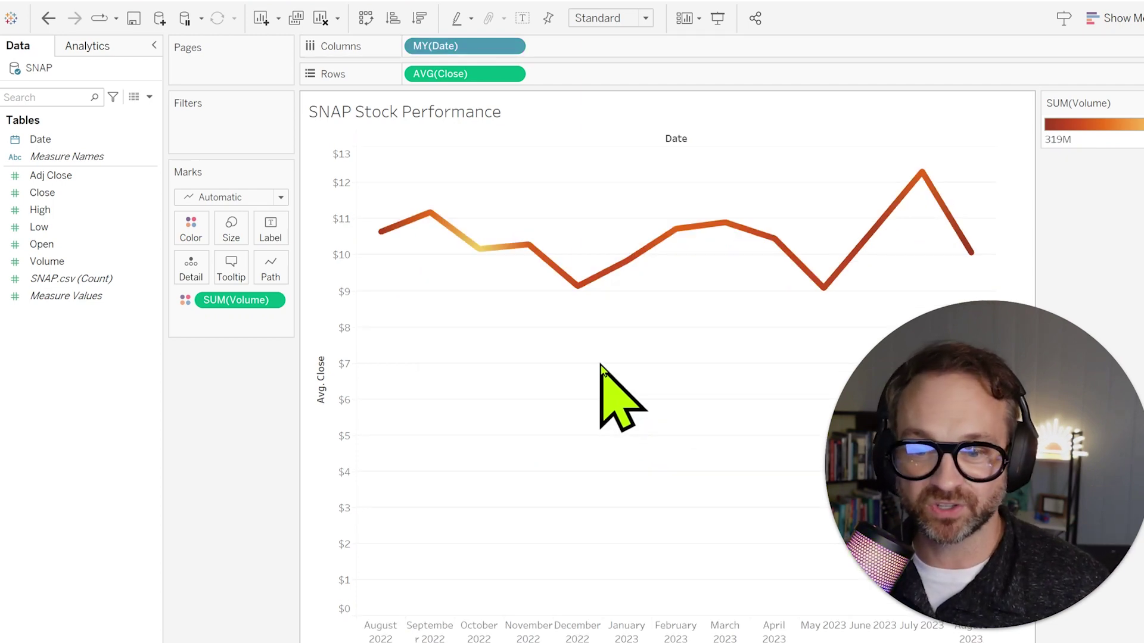
right_click(460, 47)
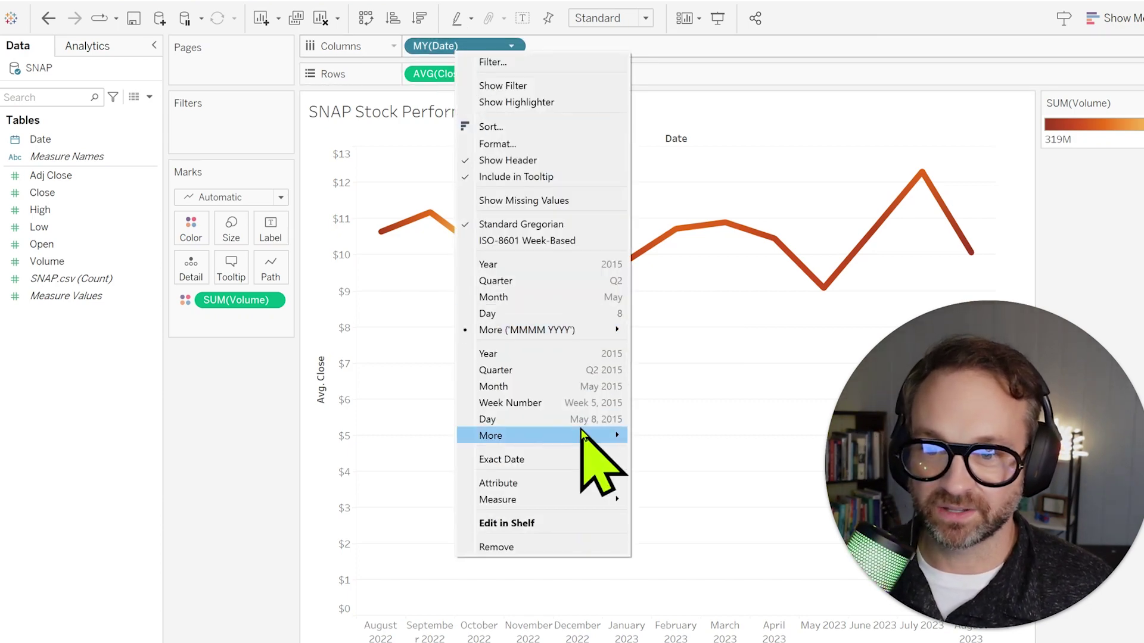
mouse_move(596, 438)
click(679, 441)
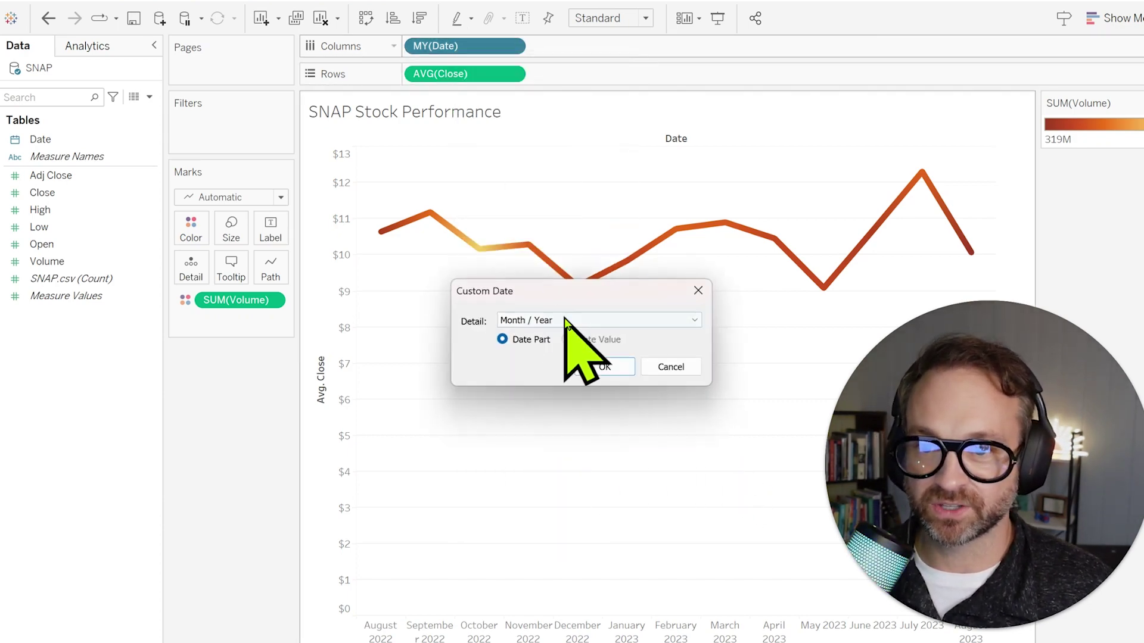
click(566, 321)
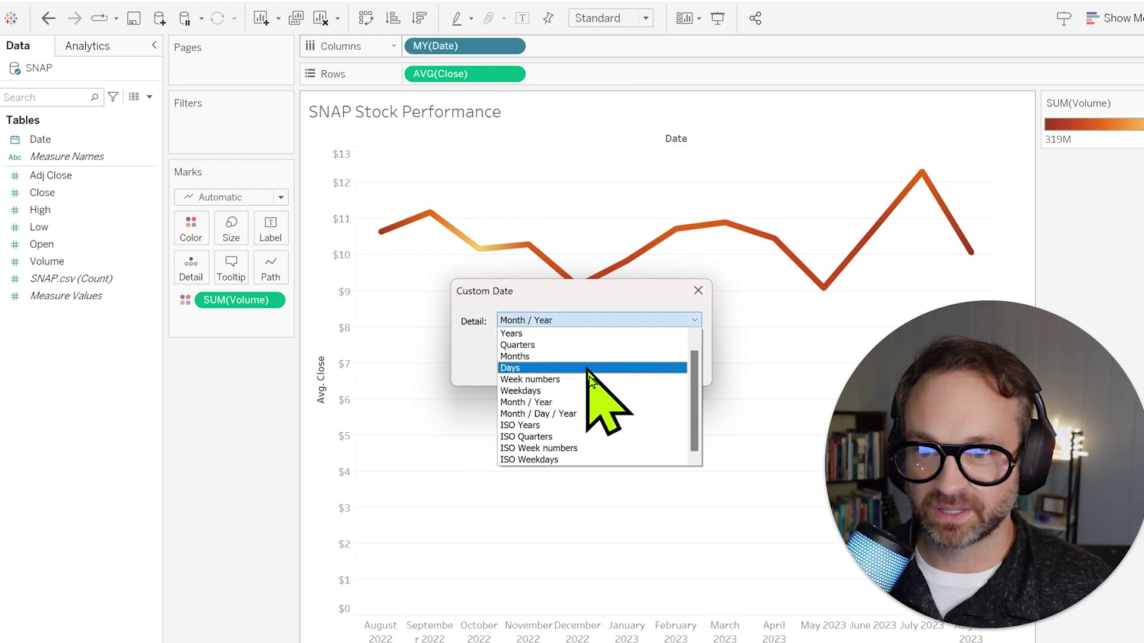
click(572, 346)
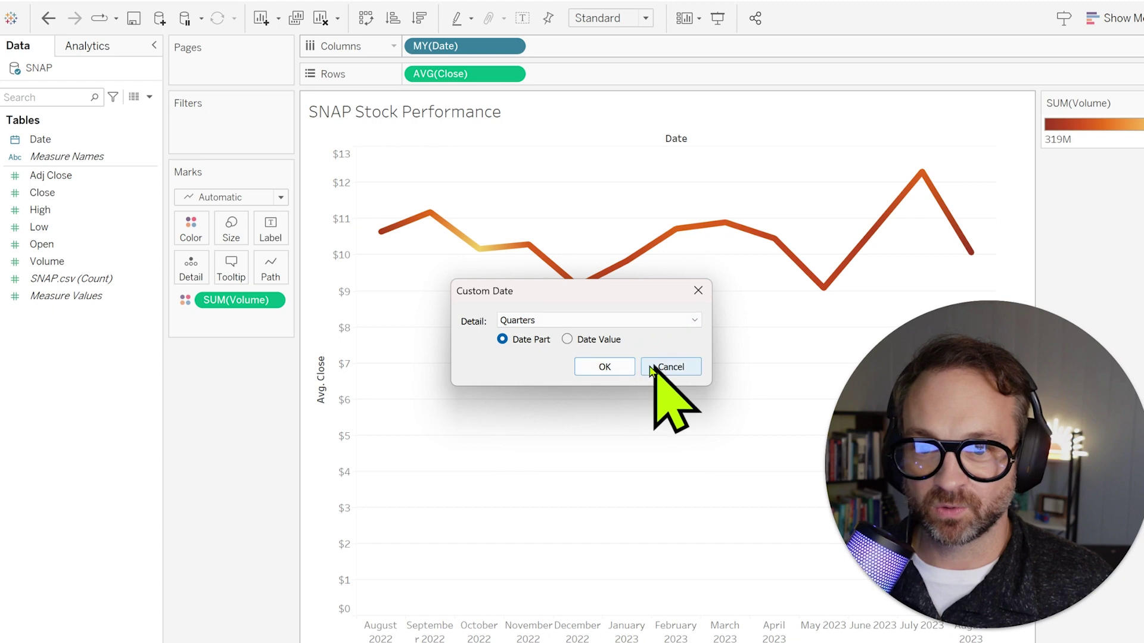
click(617, 367)
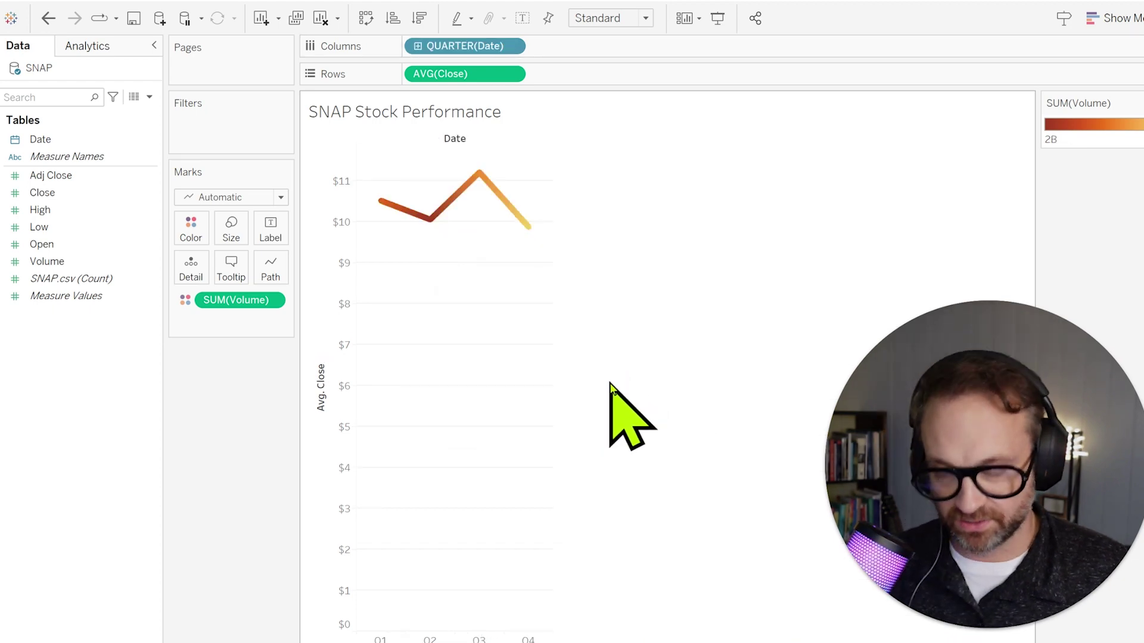
key(ctrl+z)
mouse_move(572, 305)
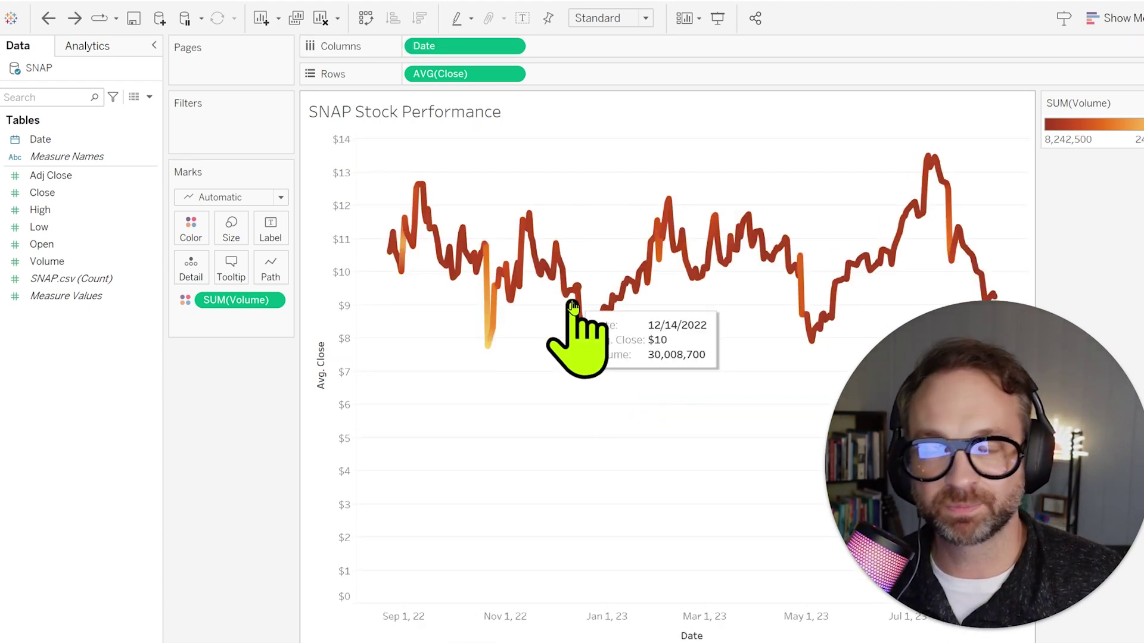
key(ctrl+z)
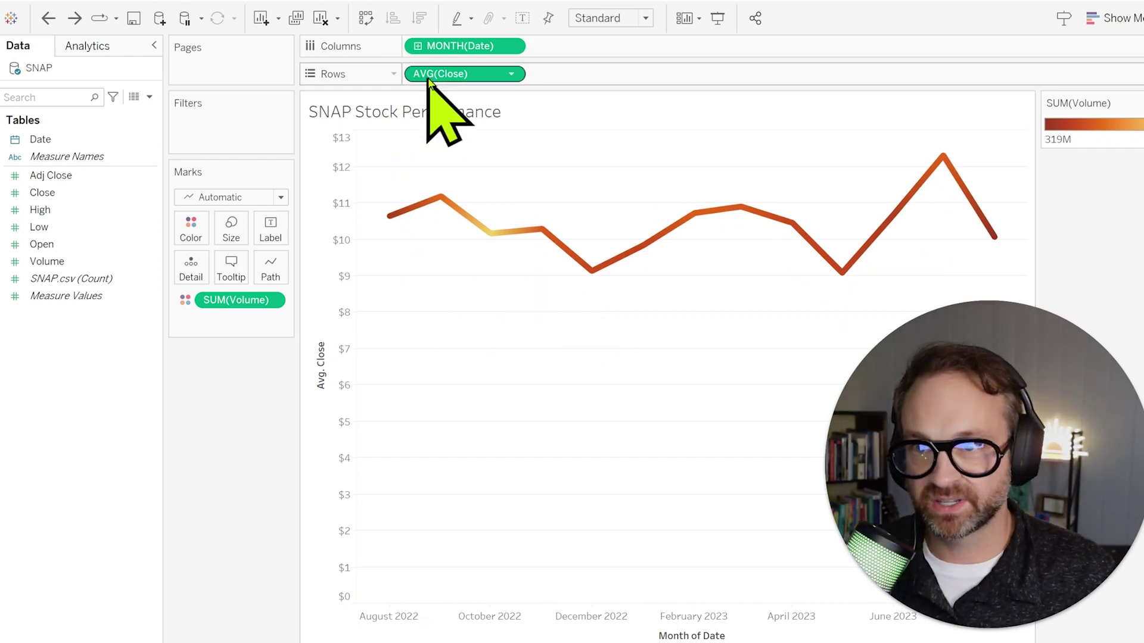
right_click(448, 49)
click(599, 436)
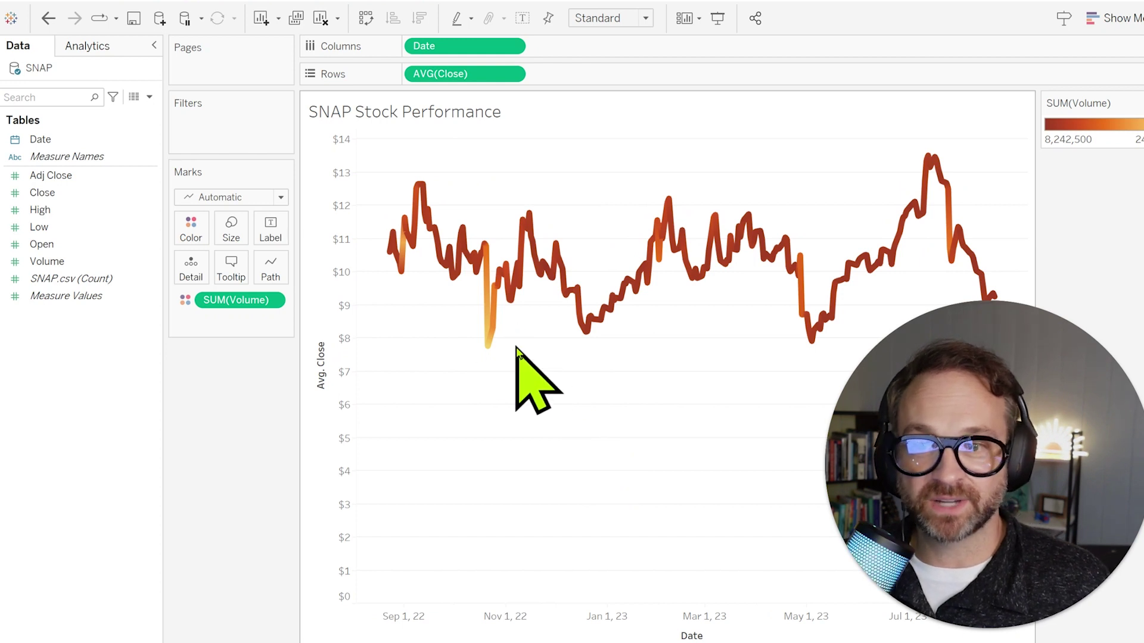
mouse_move(495, 350)
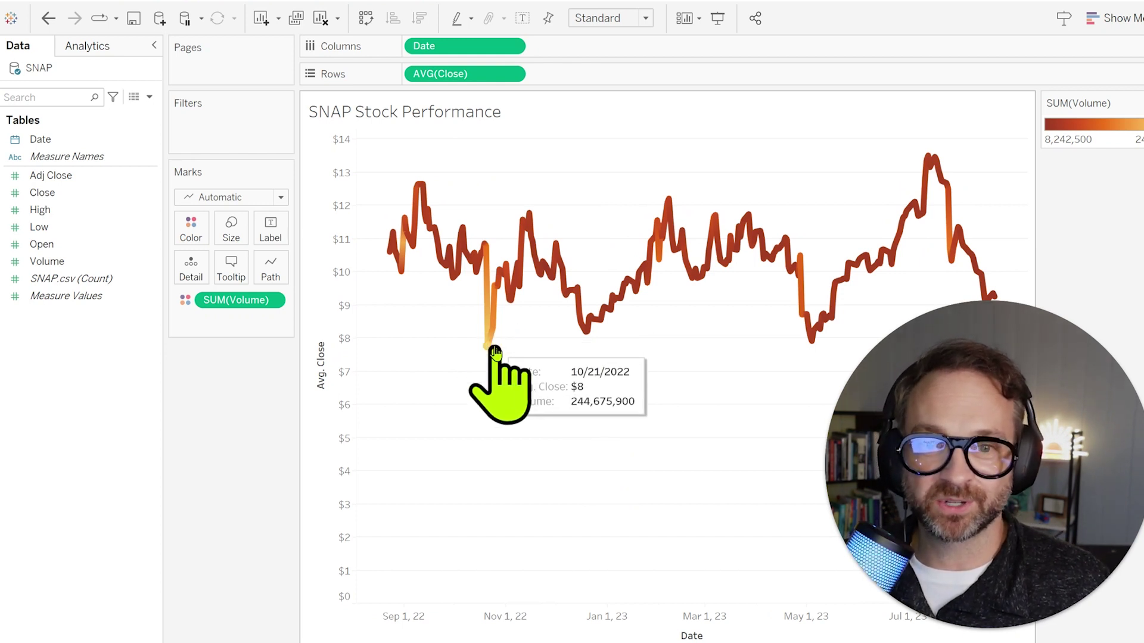